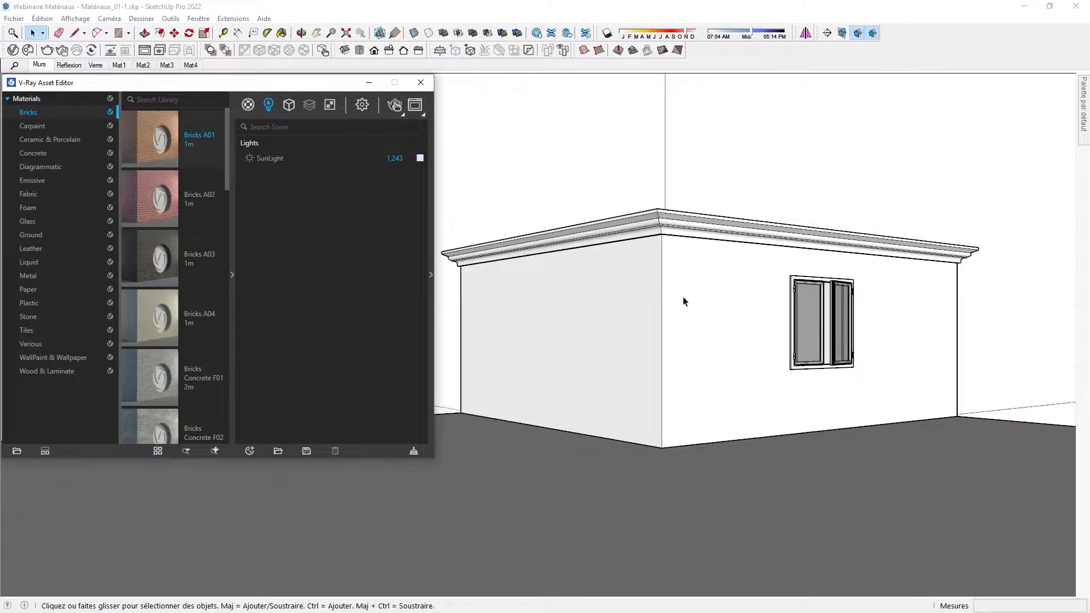
- Select the building's wall surfaces and add the Bricks A01 1m library material to the scene
click(698, 311)
click(697, 311)
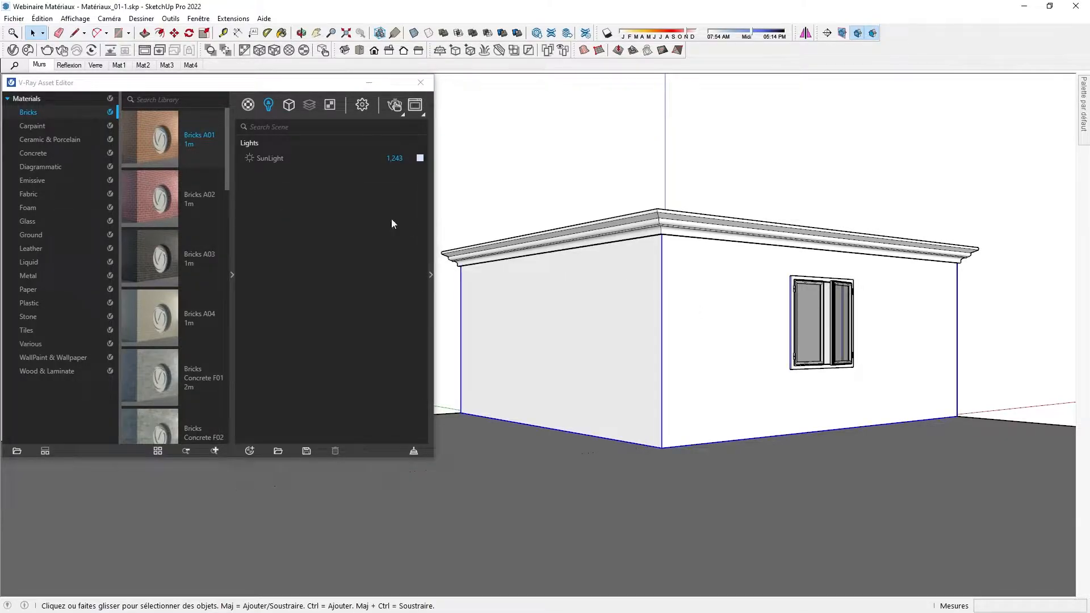
drag(145, 132, 349, 275)
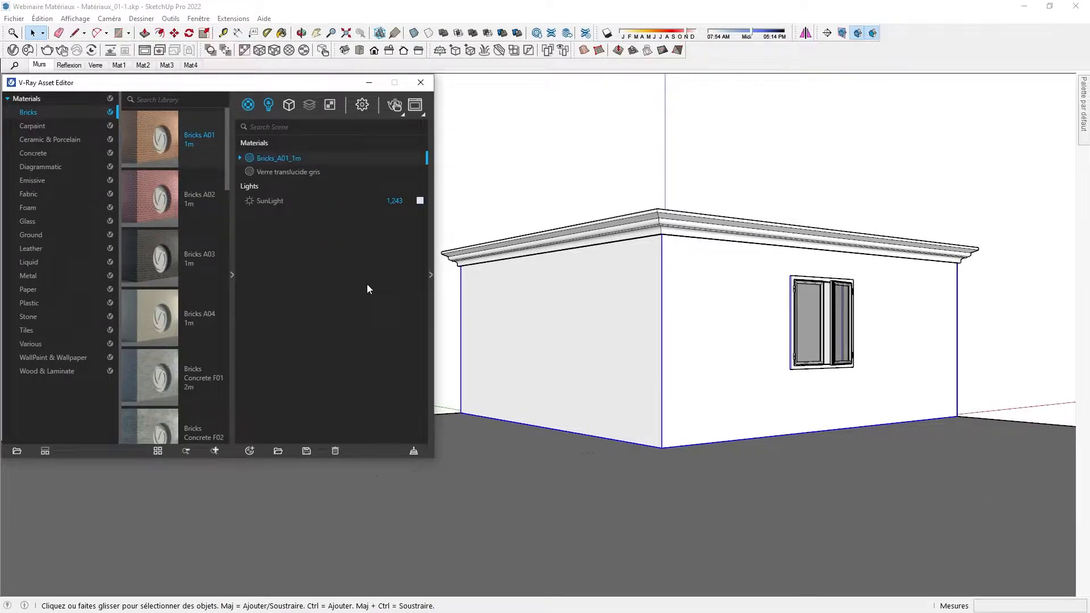
- Show only the scene's materials in the asset list and apply Bricks_A01_1m to the selected walls
click(249, 106)
click(431, 276)
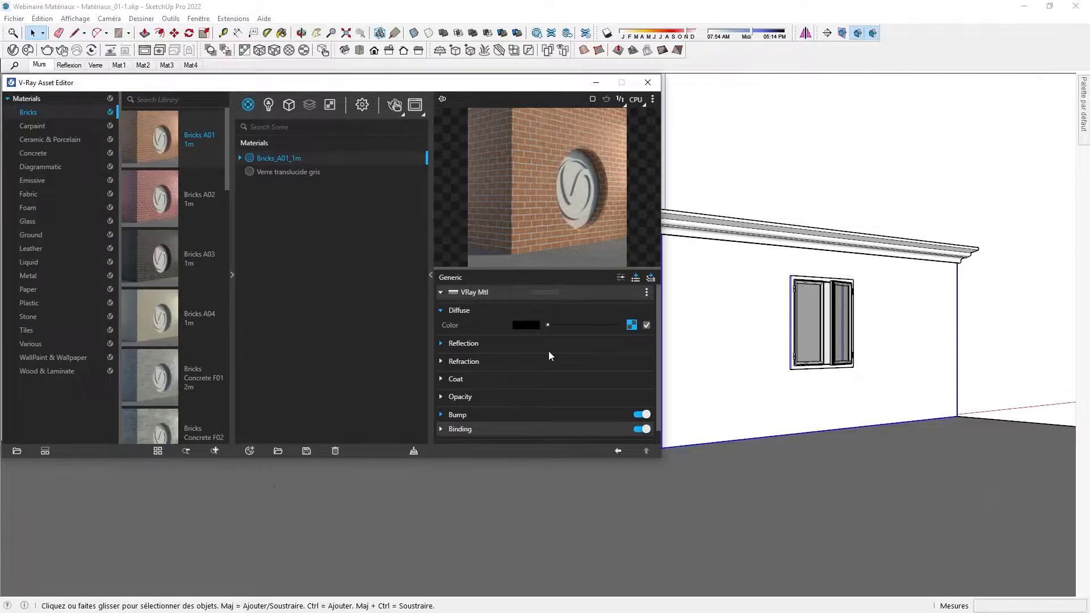
click(430, 275)
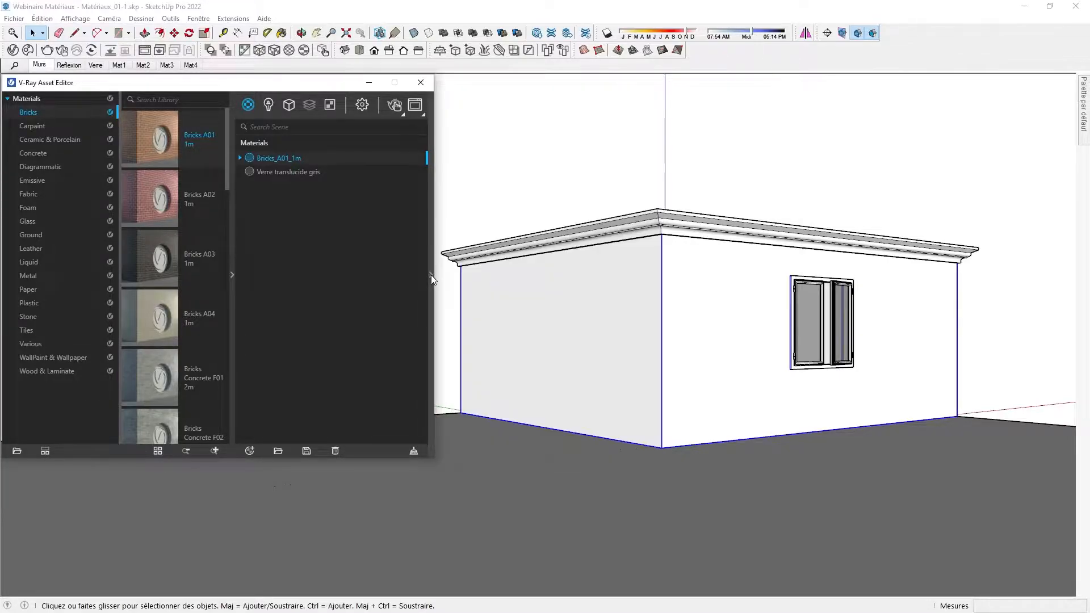
right_click(295, 158)
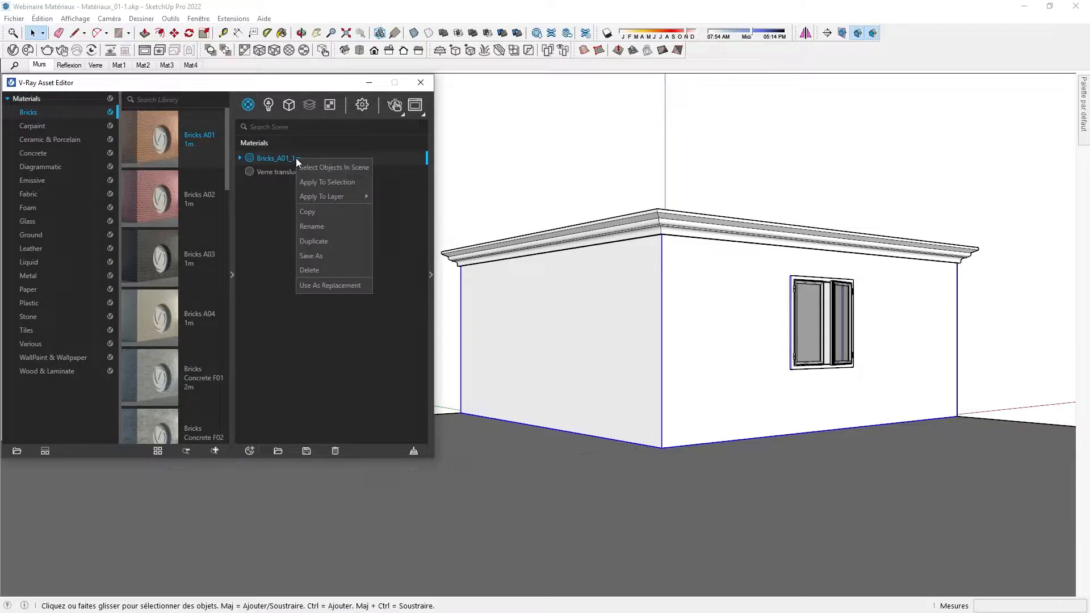
click(340, 182)
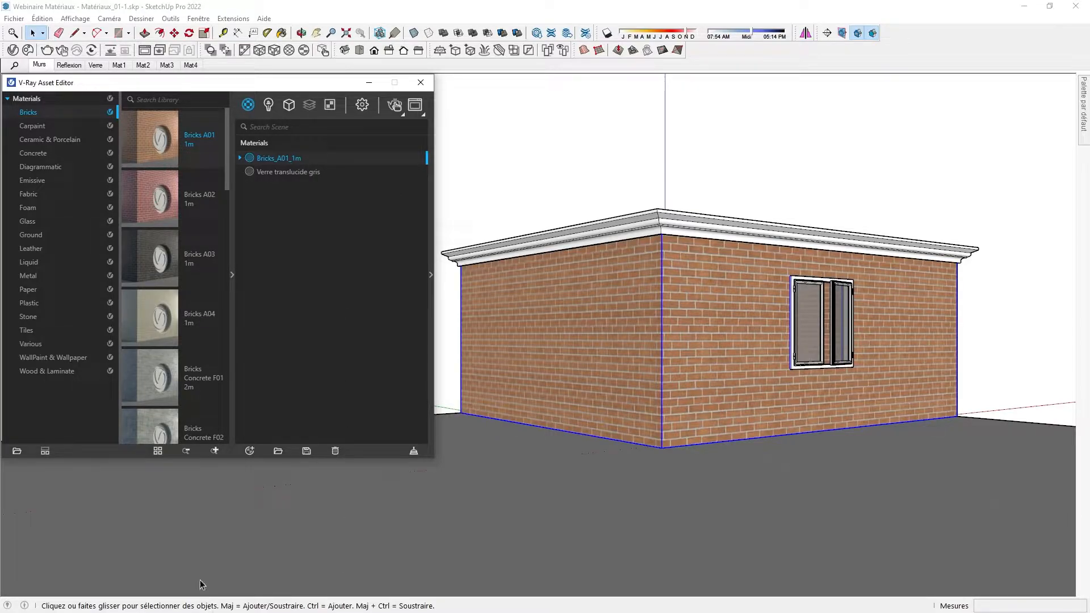
- Apply the Bricks Simple 03 2m library material to the selected walls and select it among the scene materials
drag(227, 144, 216, 295)
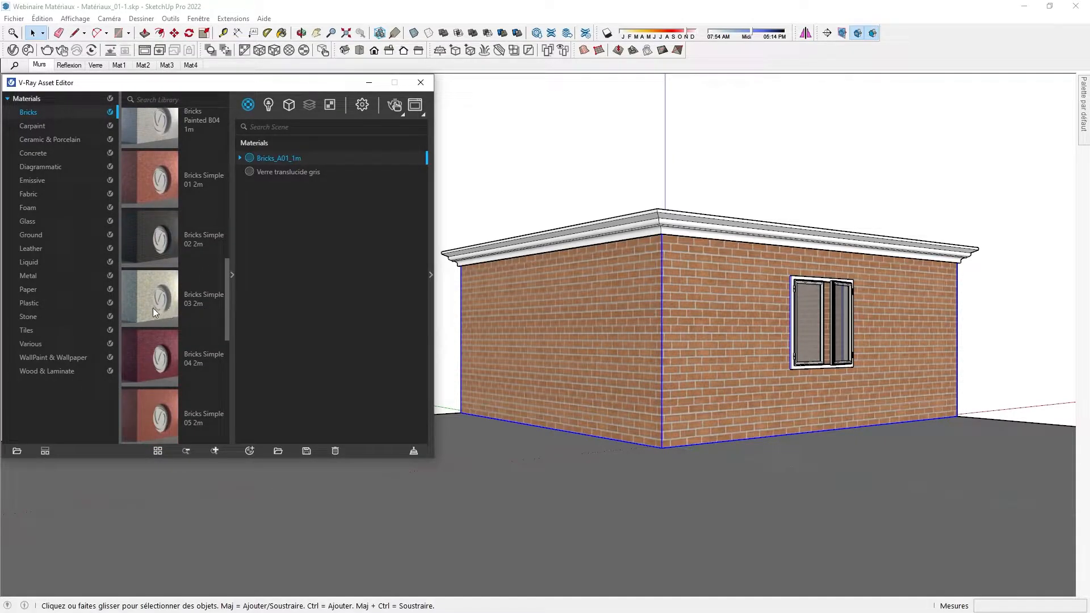
click(173, 292)
right_click(163, 300)
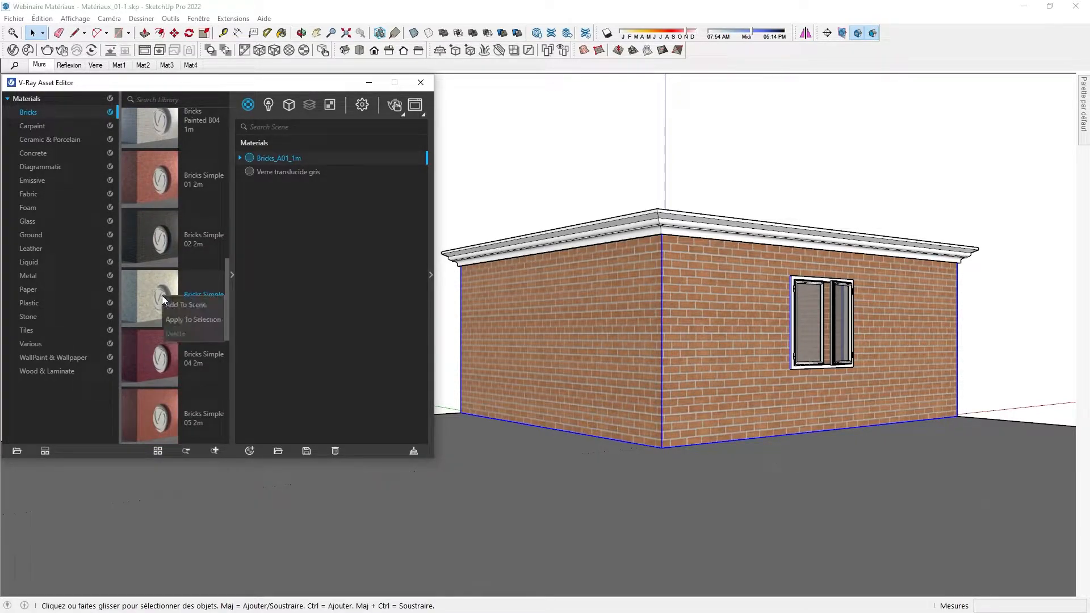
click(213, 321)
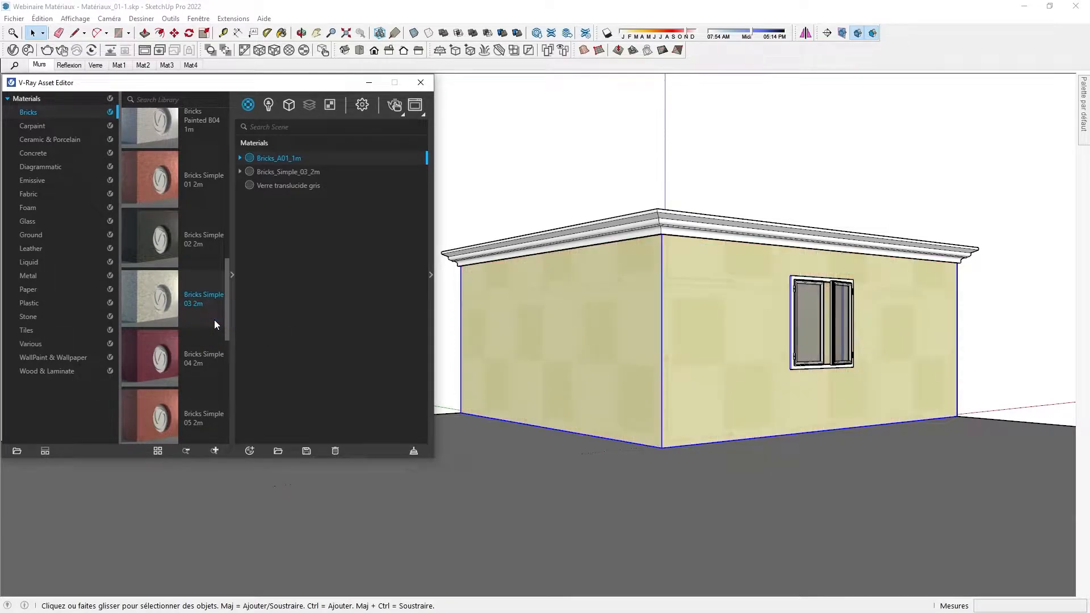
click(299, 172)
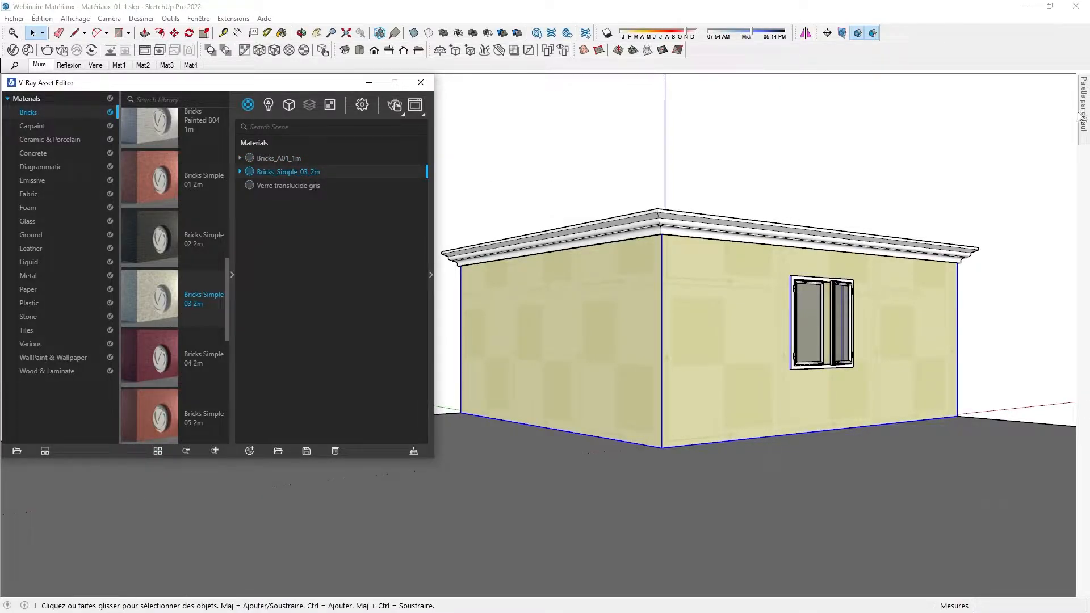
- Compare how the two brick materials are represented among SketchUp's in-model materials
mouse_move(1085, 113)
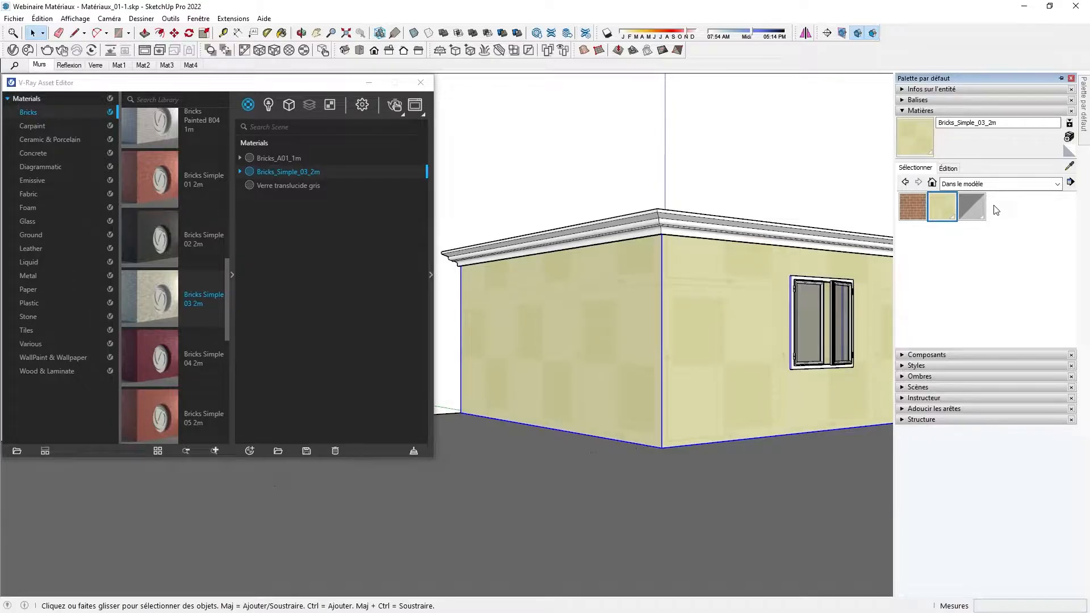
click(918, 213)
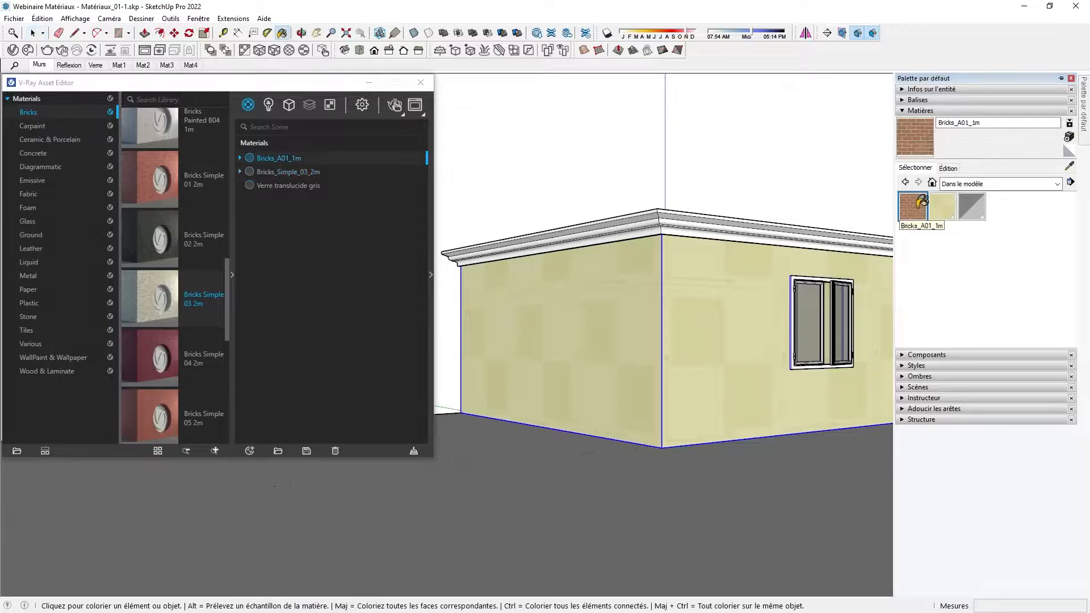
click(946, 212)
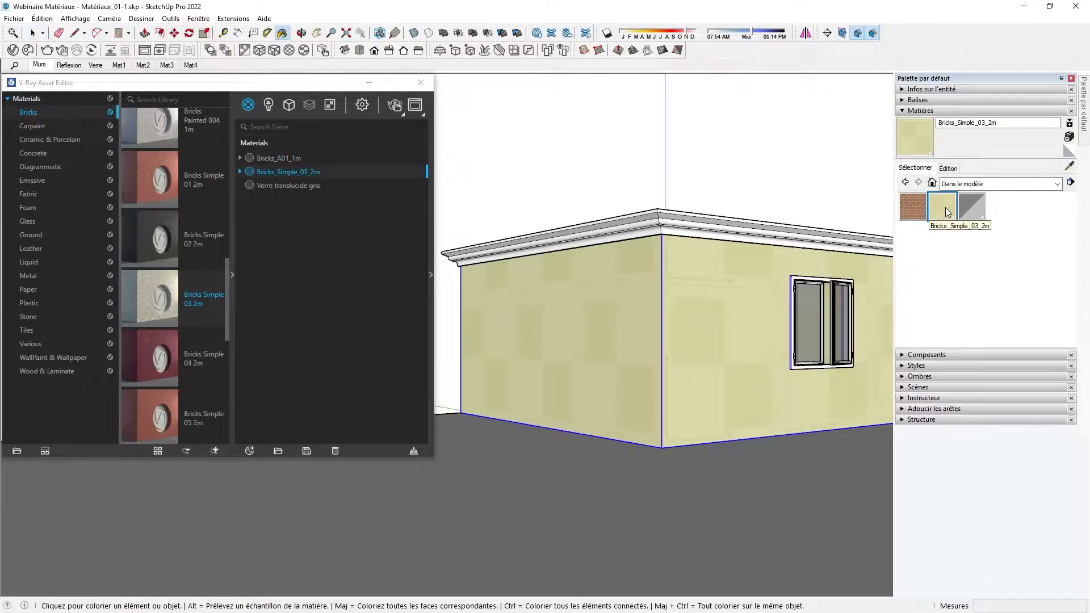
click(919, 211)
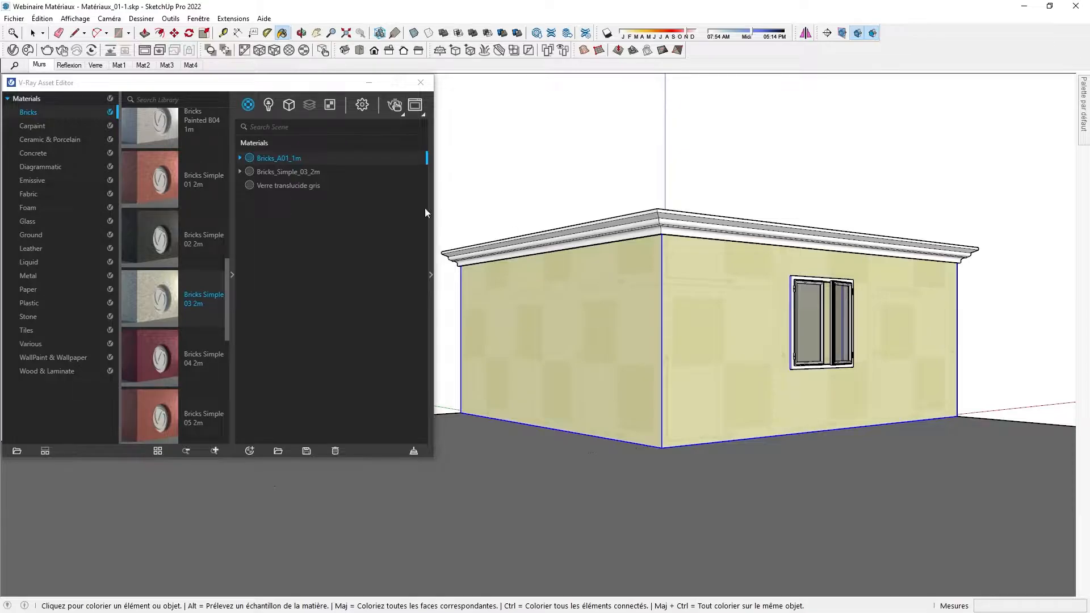
- Render the walls in the viewport and examine the diffuse textures of Bricks_Simple_03_2m and Bricks_A01_1m
click(111, 51)
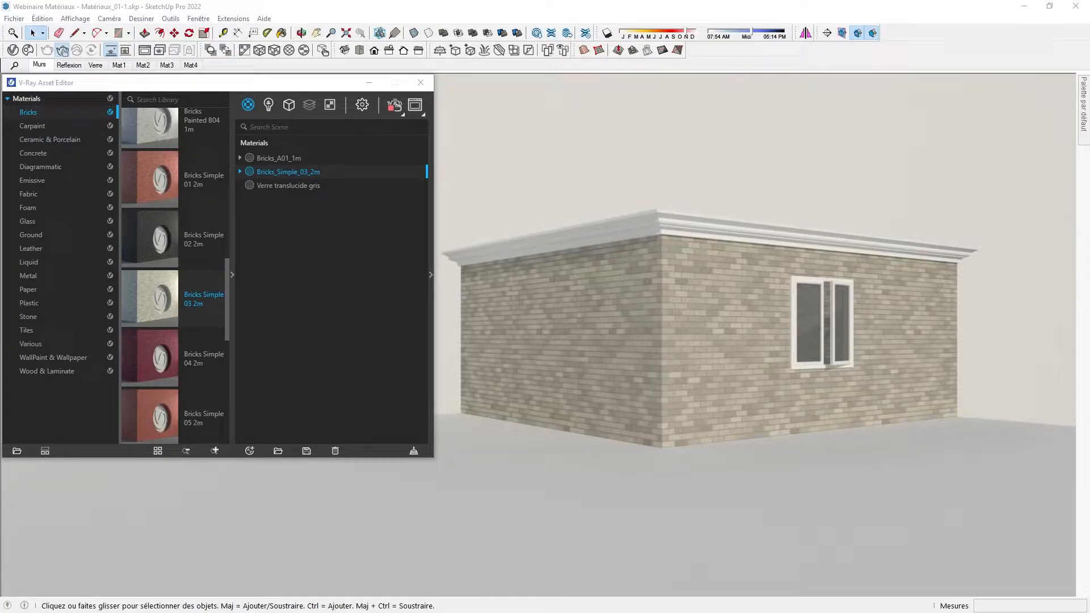
click(431, 275)
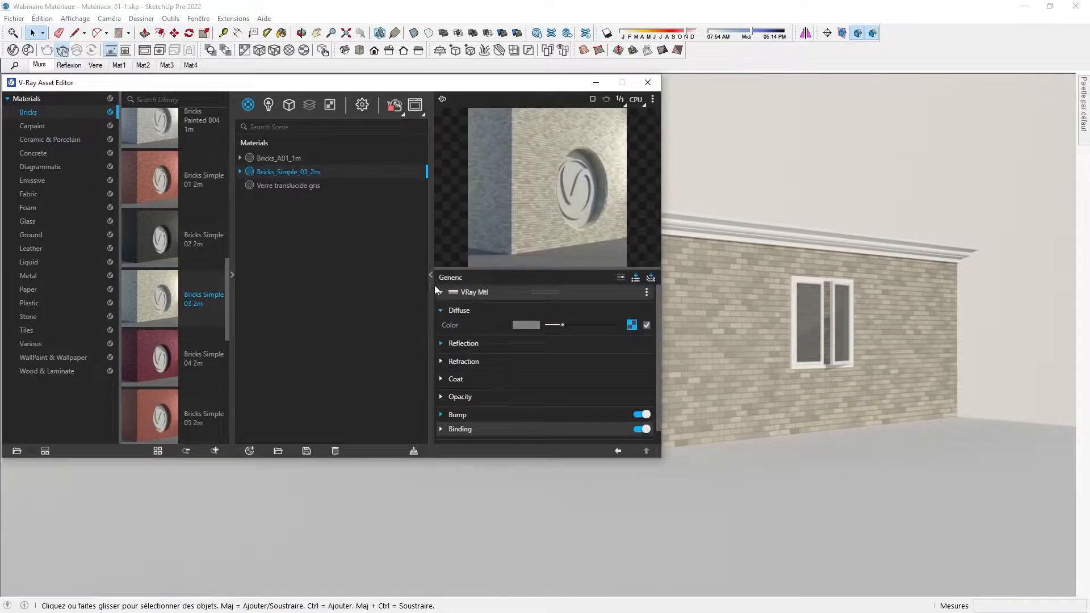
click(630, 326)
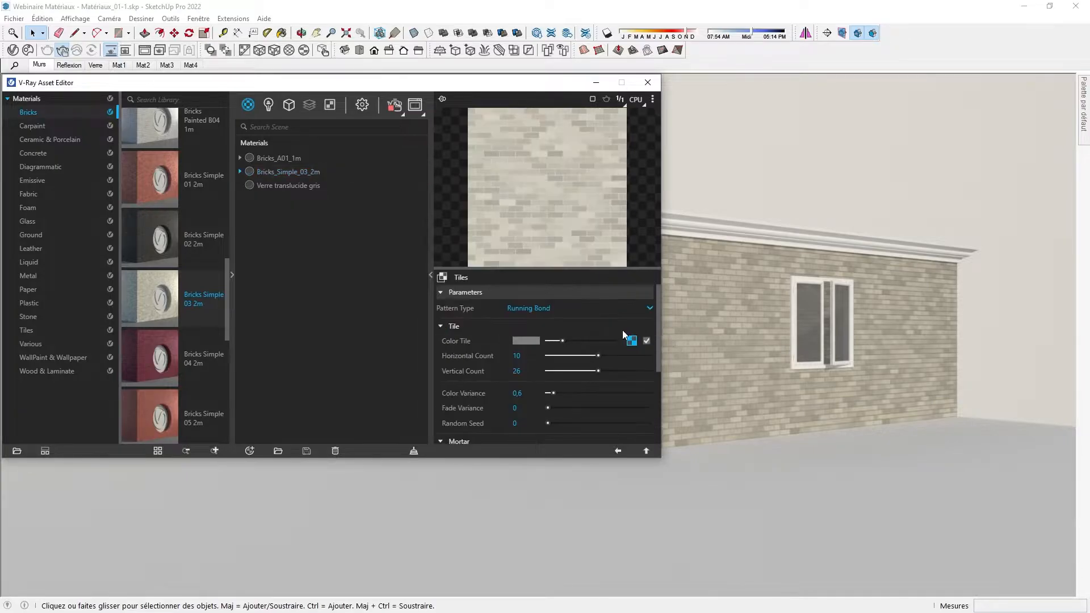
click(526, 340)
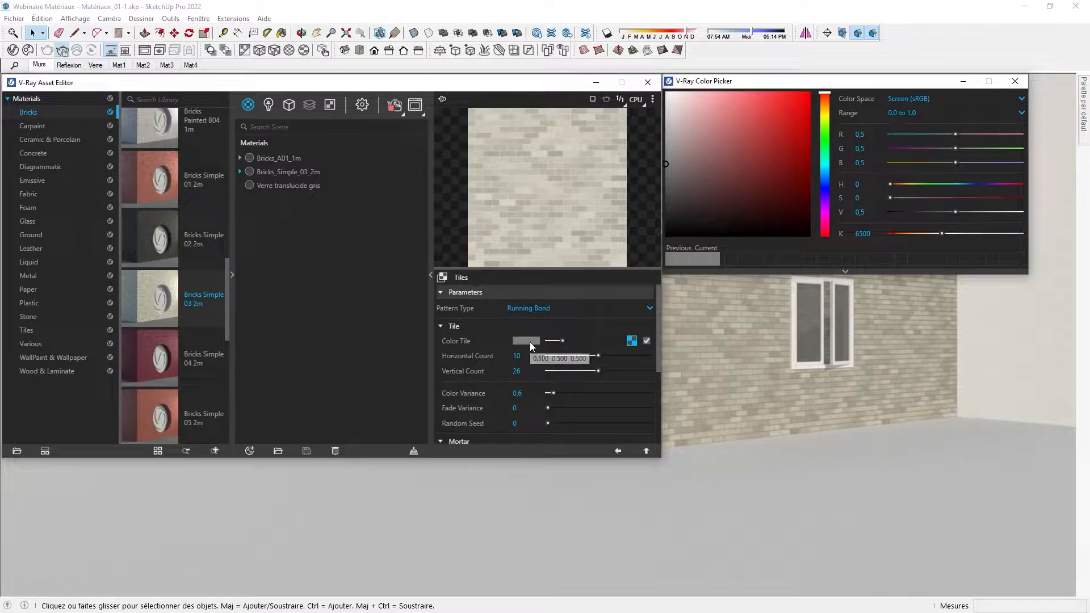
click(632, 340)
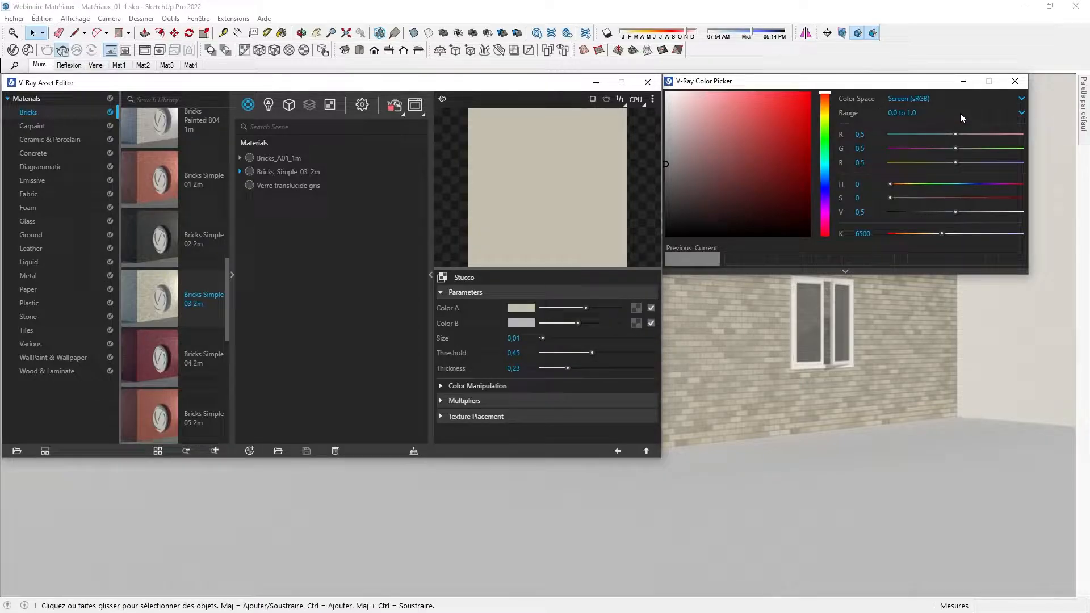
click(1015, 81)
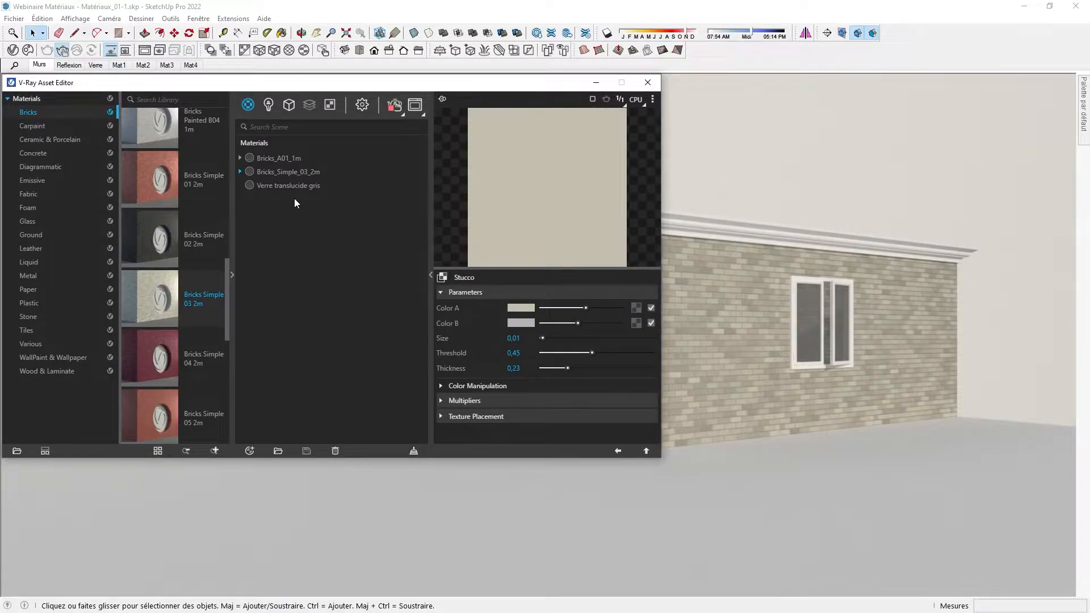
click(281, 157)
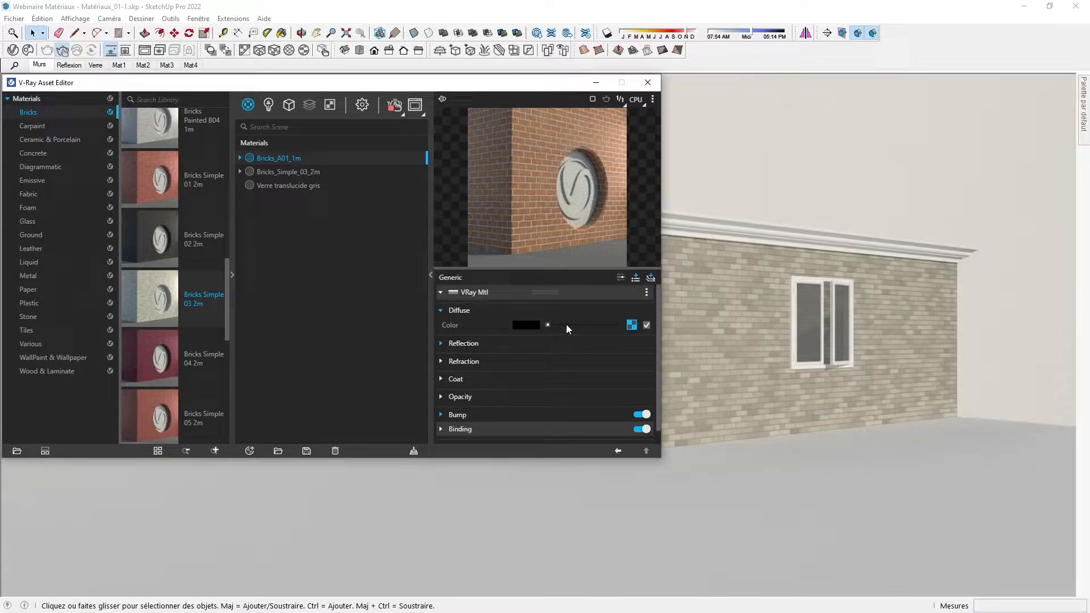
click(632, 325)
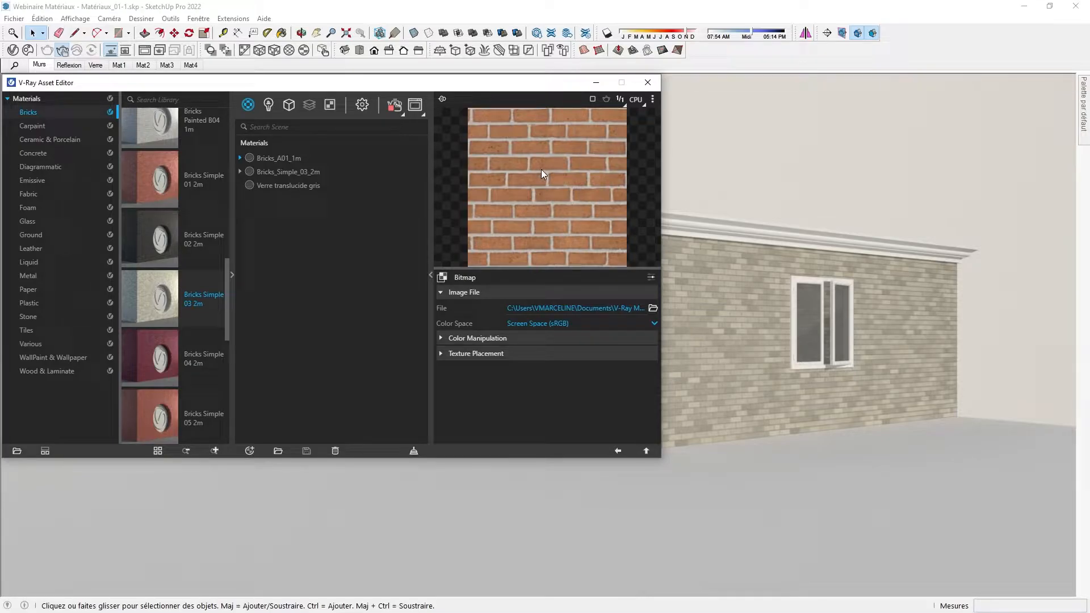
- Stop the viewport render and apply Bricks_A01_1m to the selected walls again
click(110, 50)
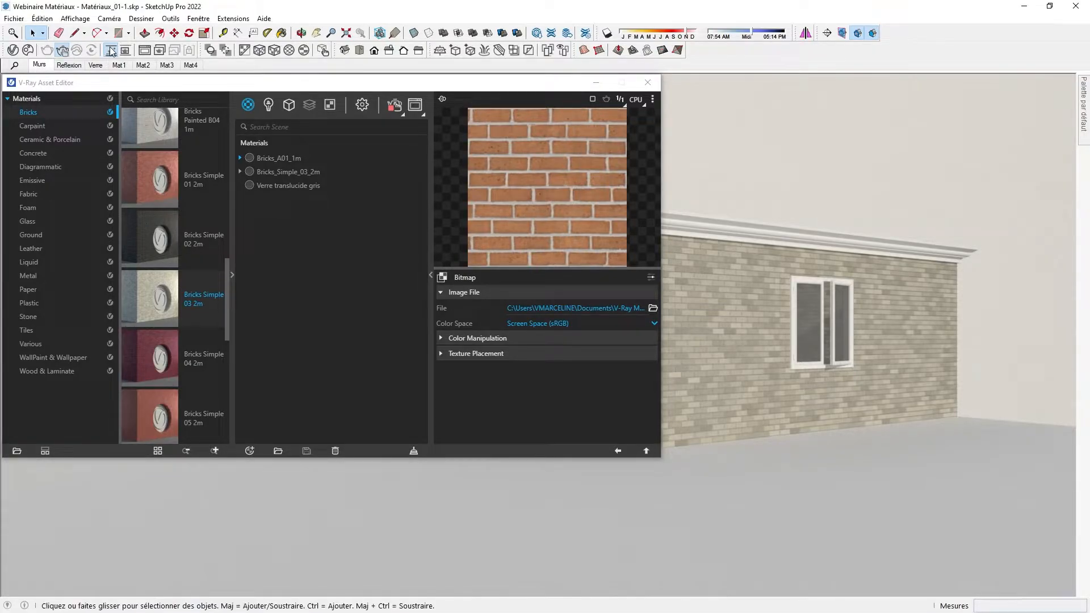
click(298, 161)
right_click(297, 160)
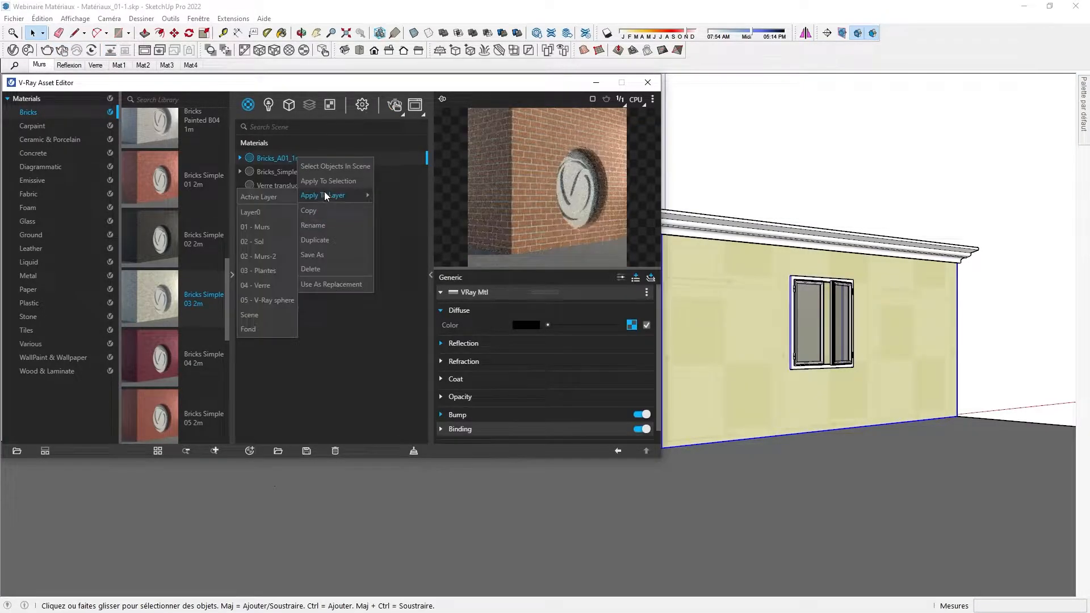
click(335, 182)
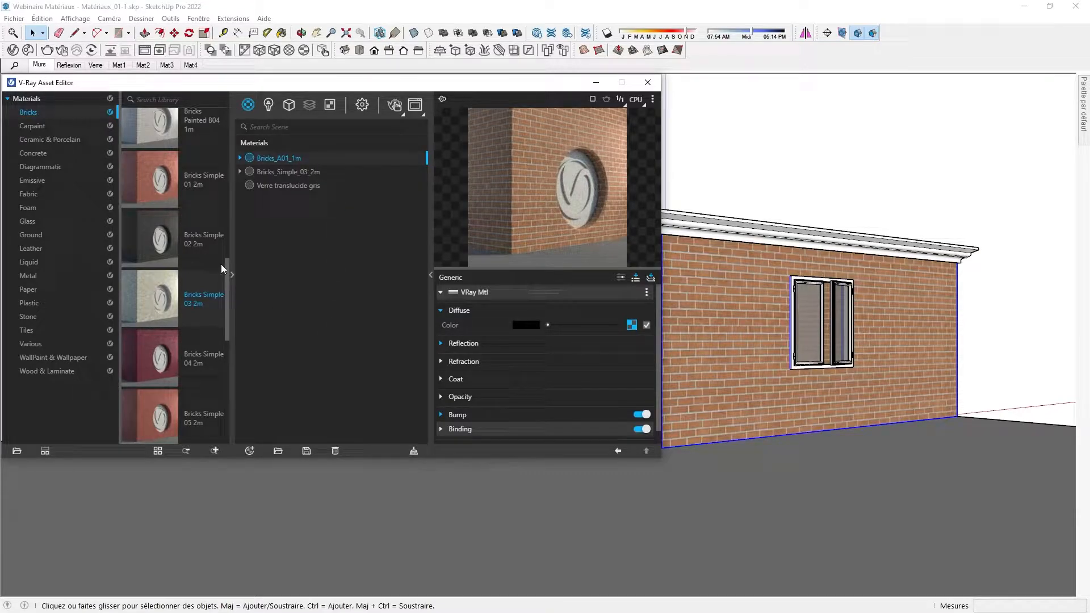
- Collapse the asset editor's side areas and set the Bricks_A01_1m texture width to 150 cm in SketchUp's material settings
click(231, 275)
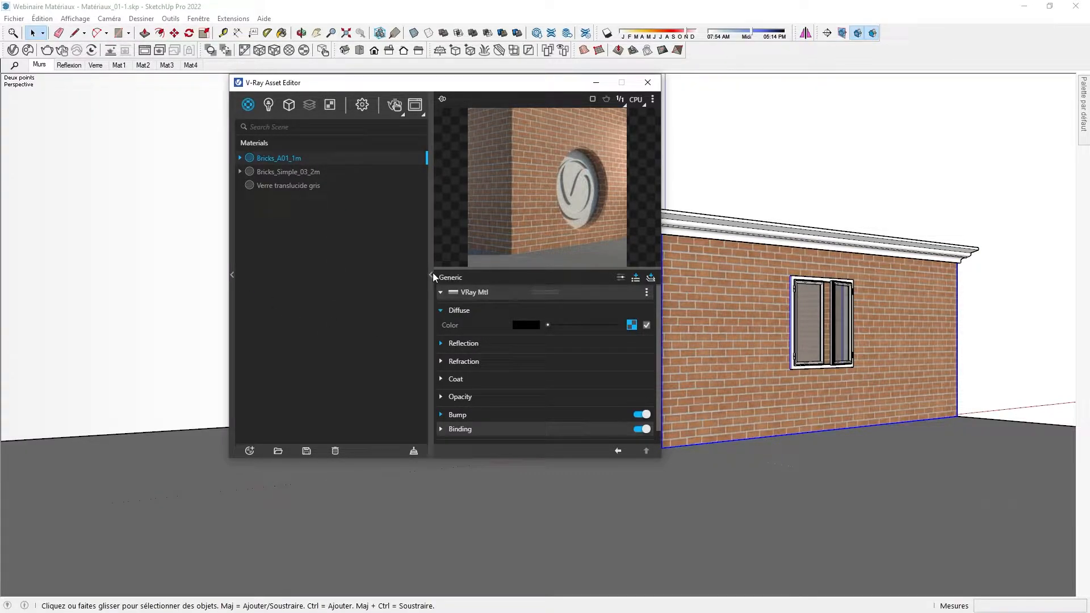
click(431, 276)
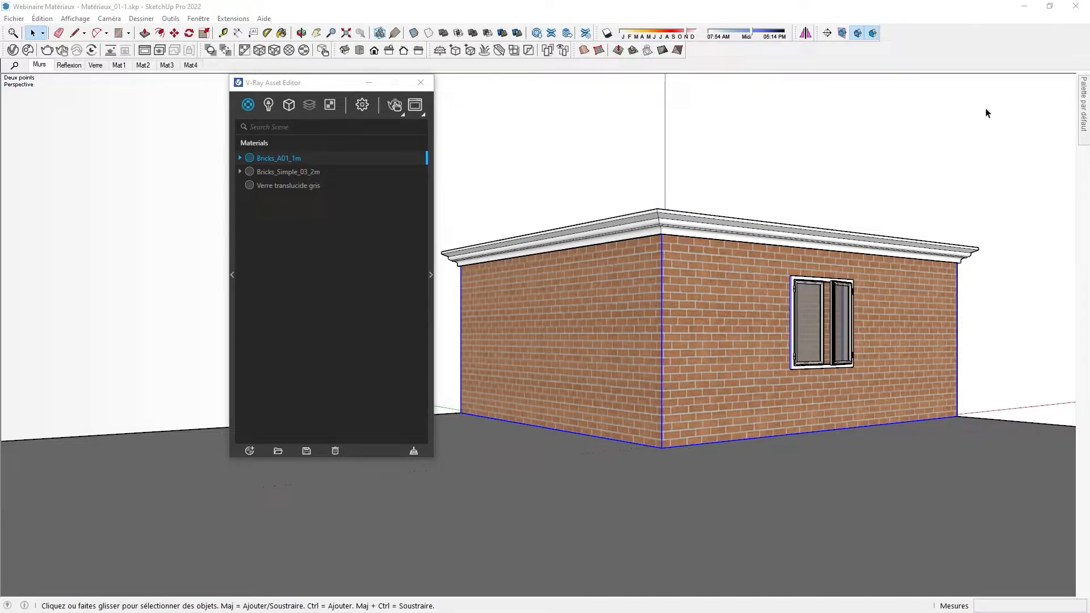
mouse_move(1083, 108)
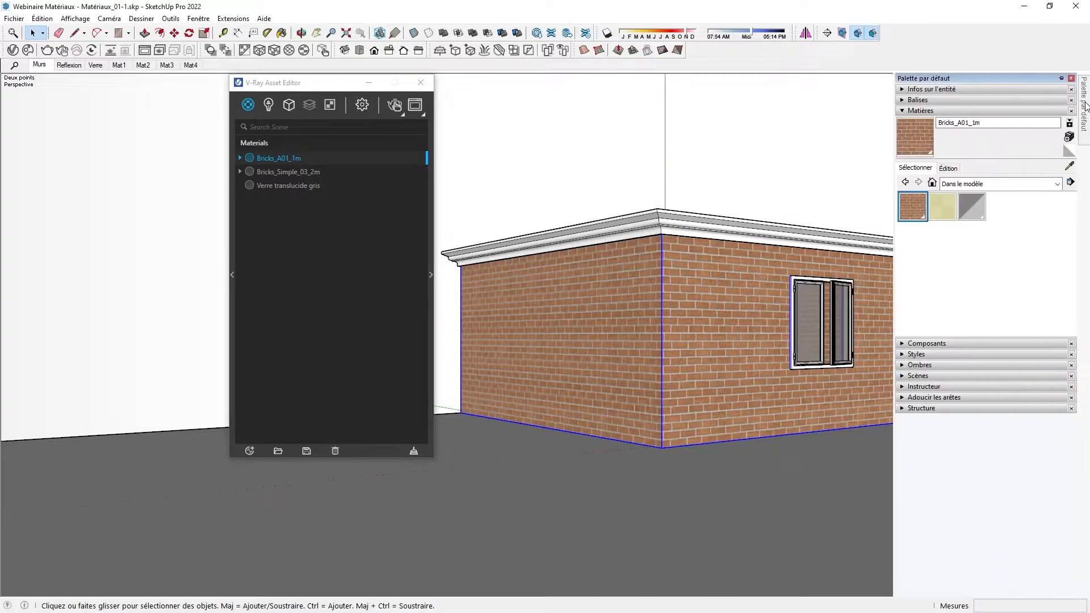
click(954, 169)
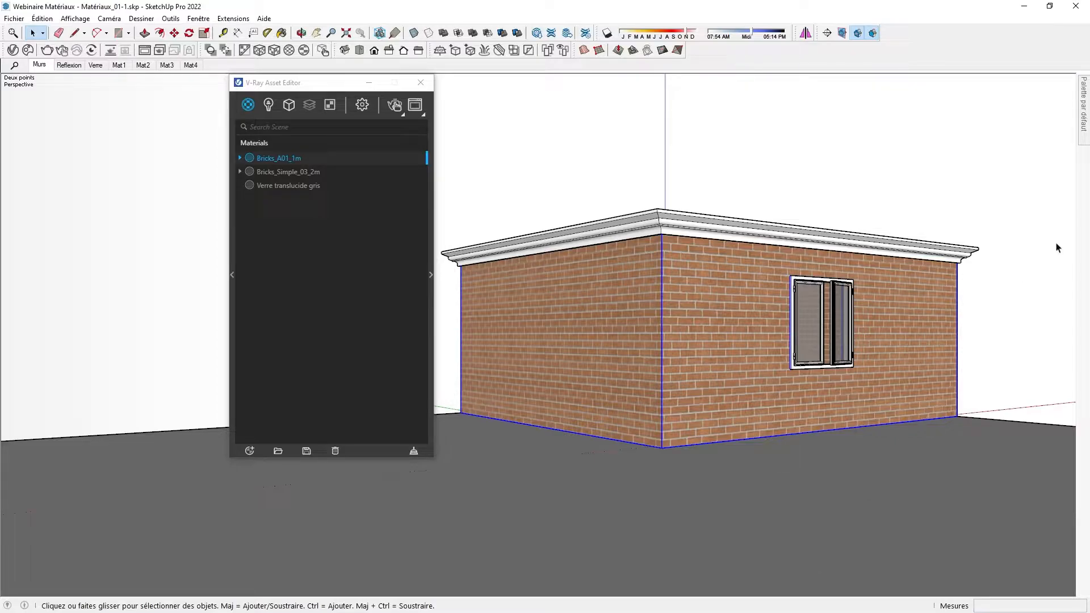
mouse_move(1078, 125)
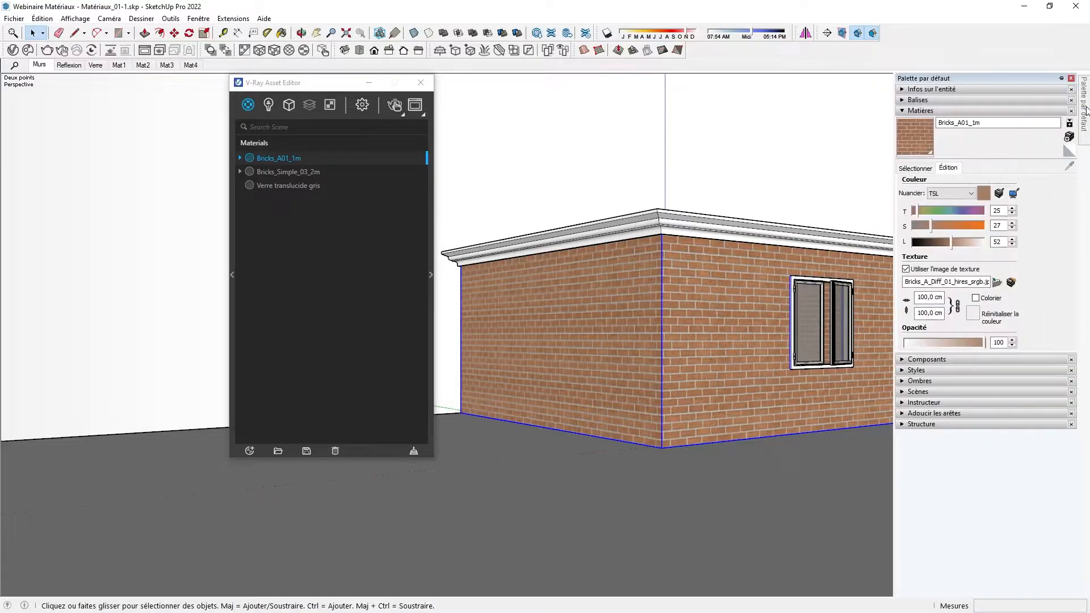
triple_click(917, 297)
text(15)
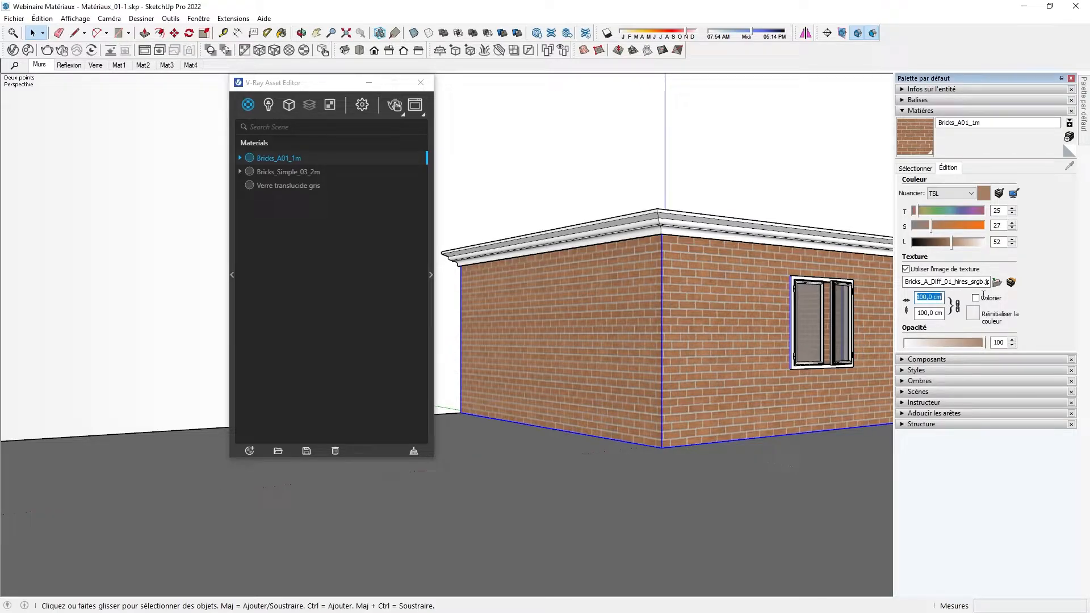
text(0)
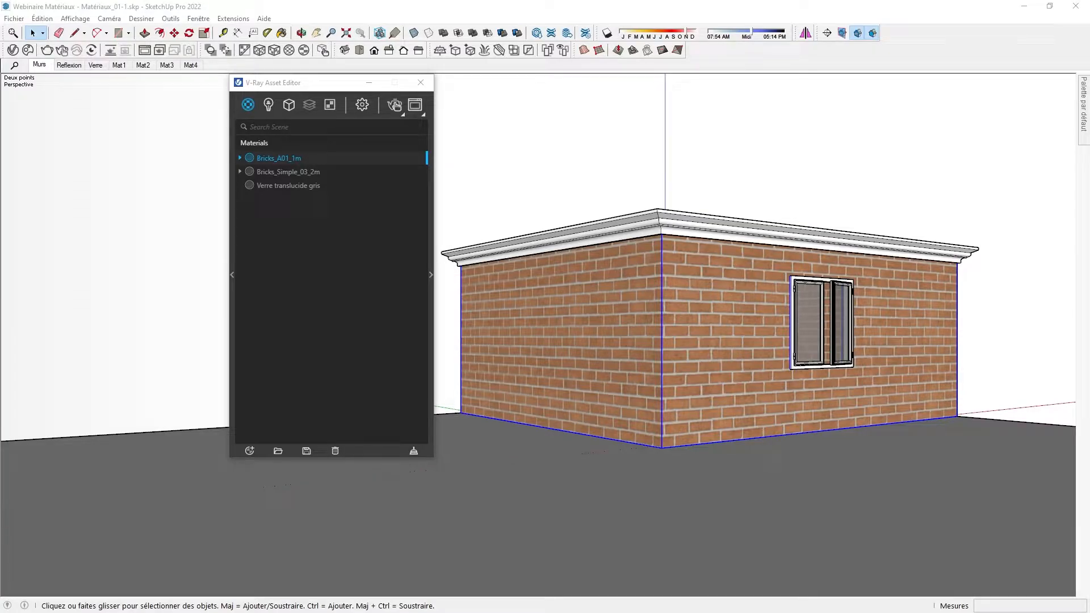
- Wrap the diffuse texture of Bricks_A01_1m in a Color Correction map
click(431, 275)
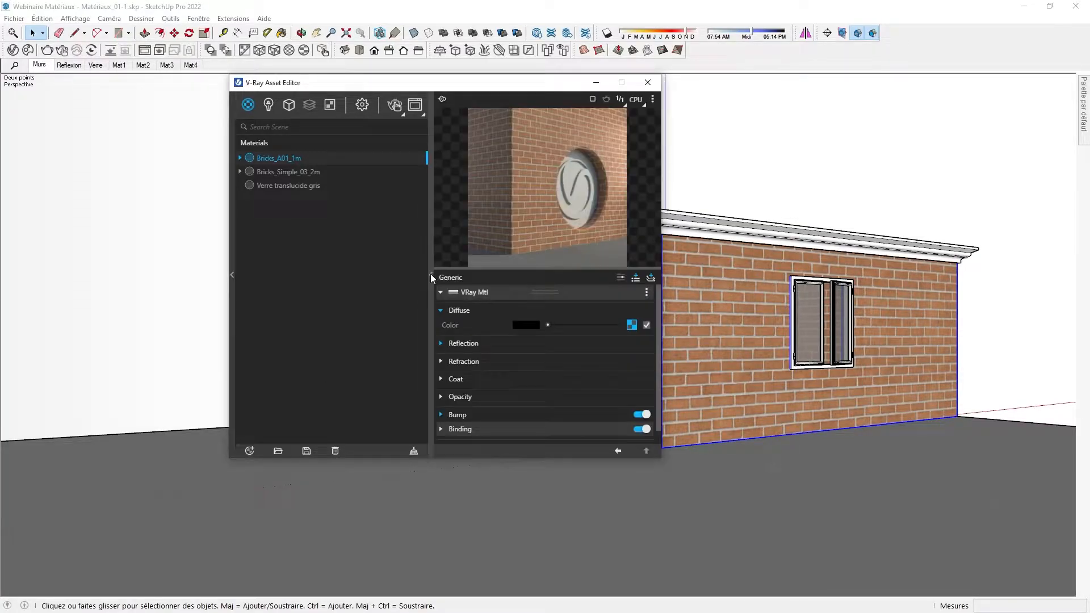
right_click(632, 325)
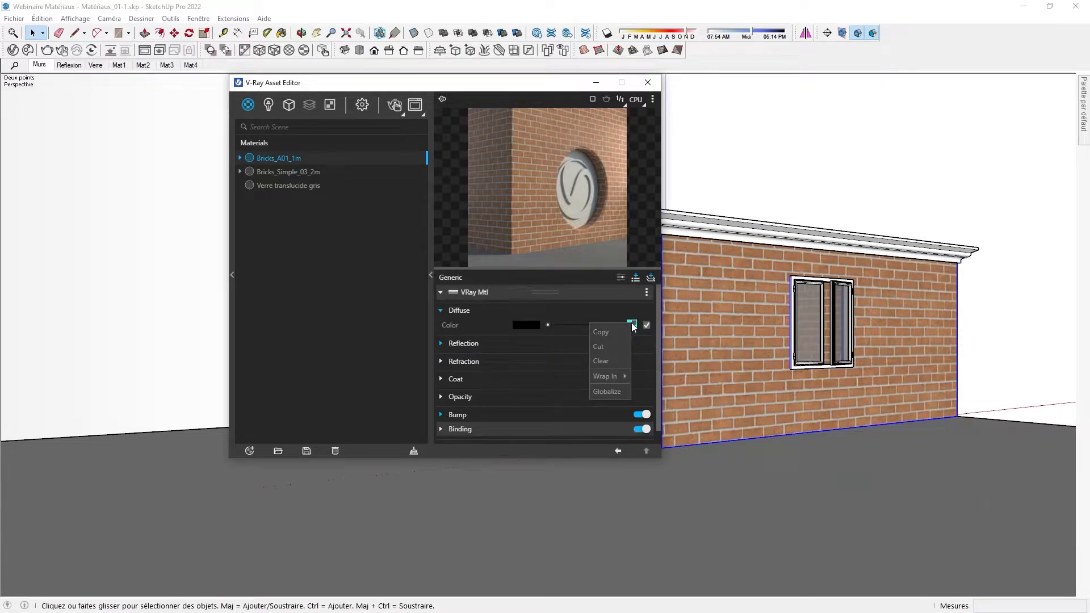
mouse_move(612, 377)
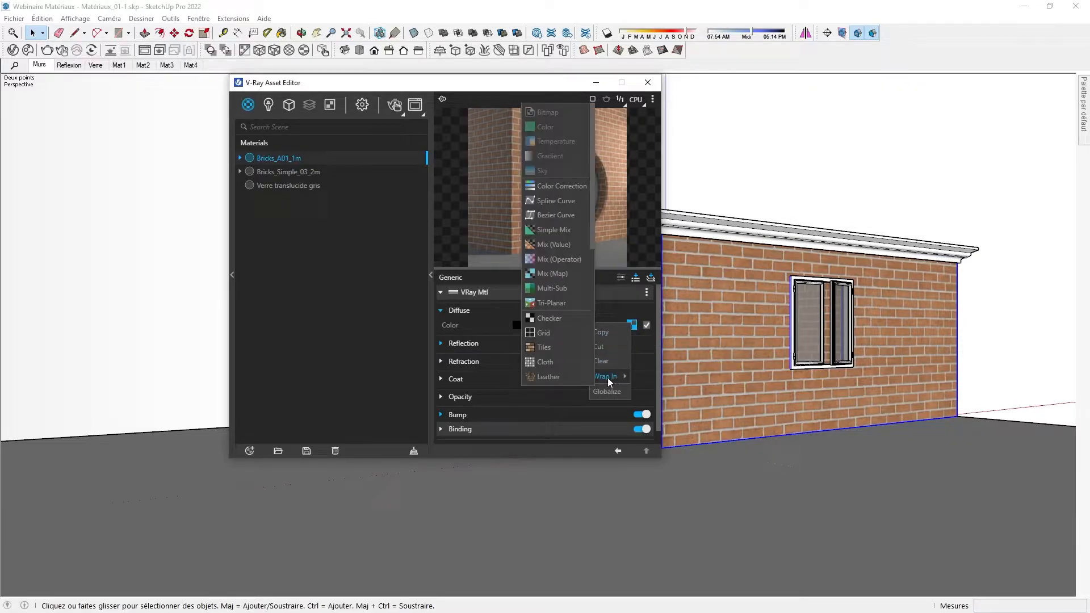
click(570, 185)
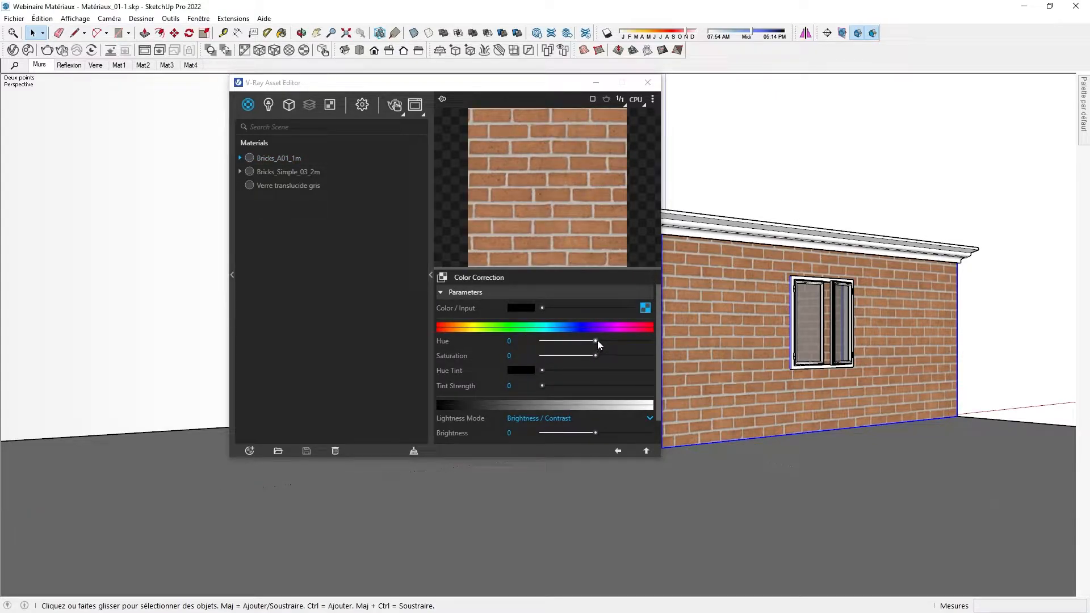
- Set the brick Color Correction to hue -26.5, saturation -0.15, brightness -0.137 and contrast 0.831, and render the result in the viewport
drag(596, 340, 589, 355)
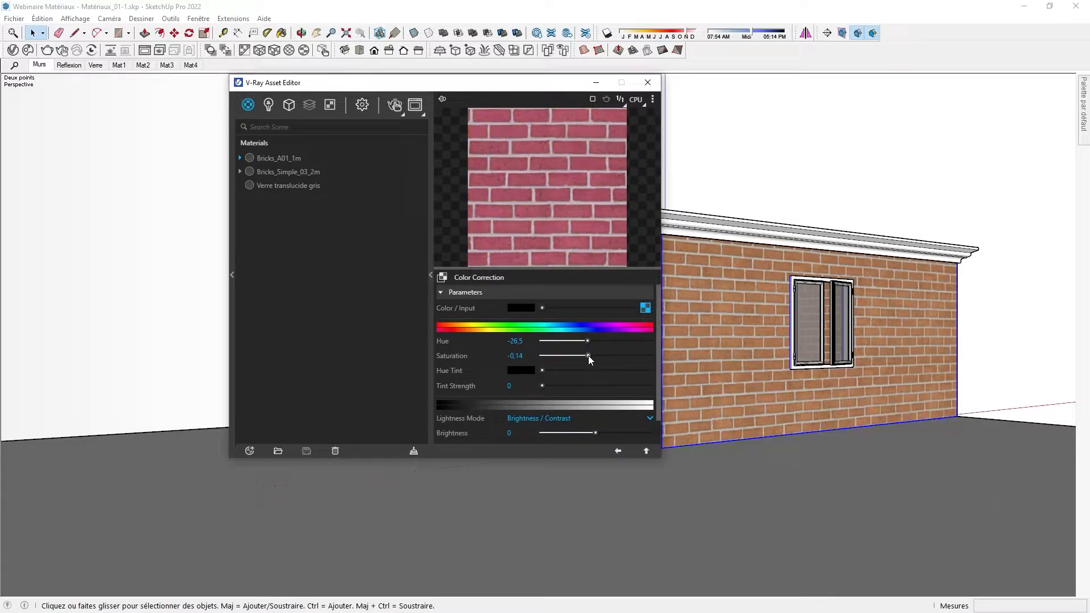
scroll(624, 386, down, 1)
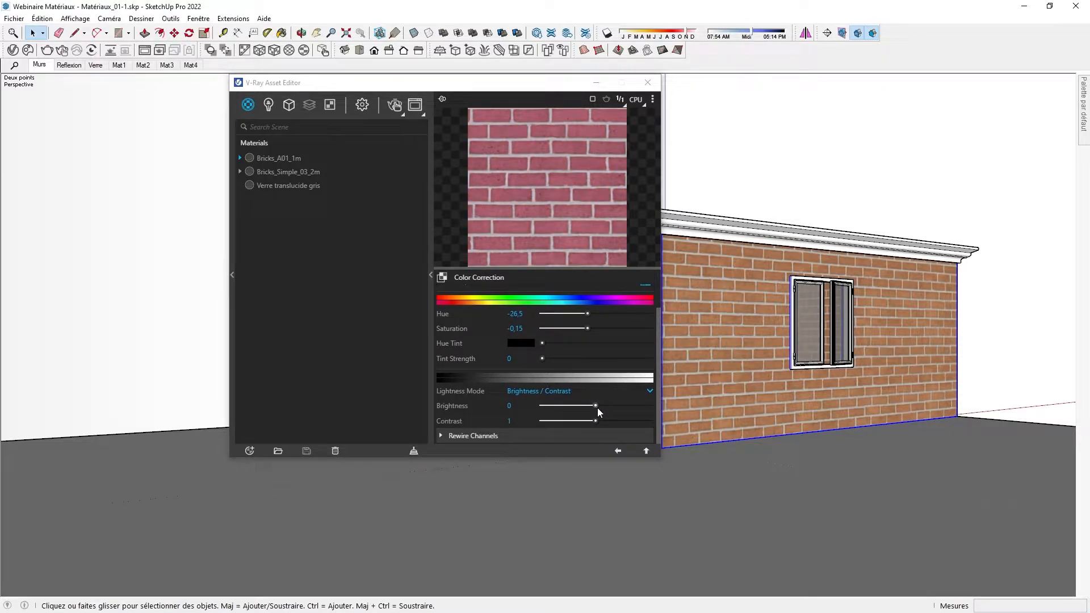
mouse_move(596, 405)
mouse_down()
mouse_move(586, 420)
mouse_move(589, 406)
mouse_up()
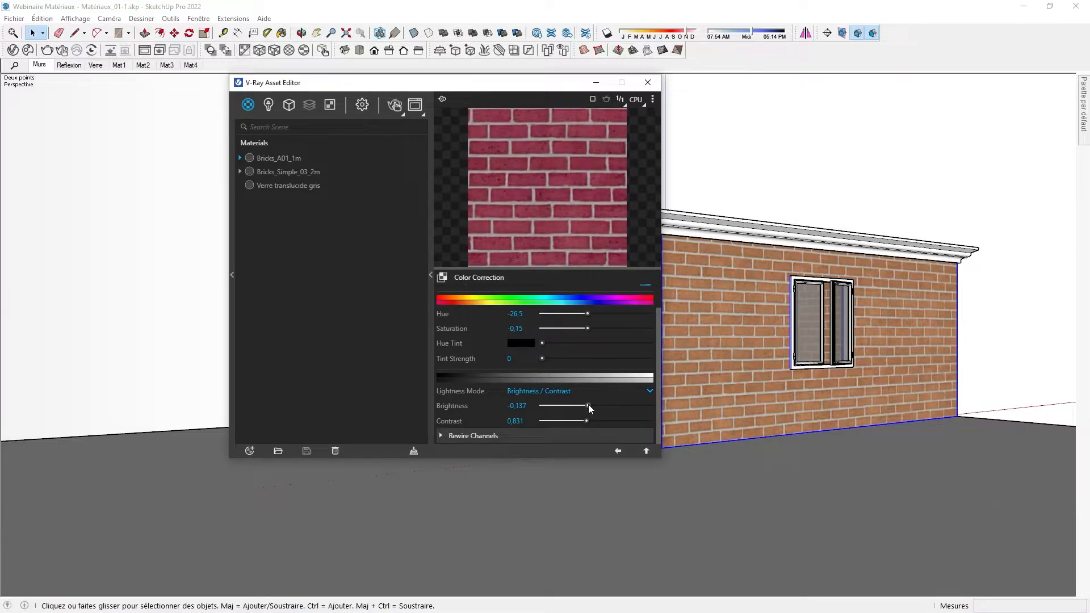
click(110, 52)
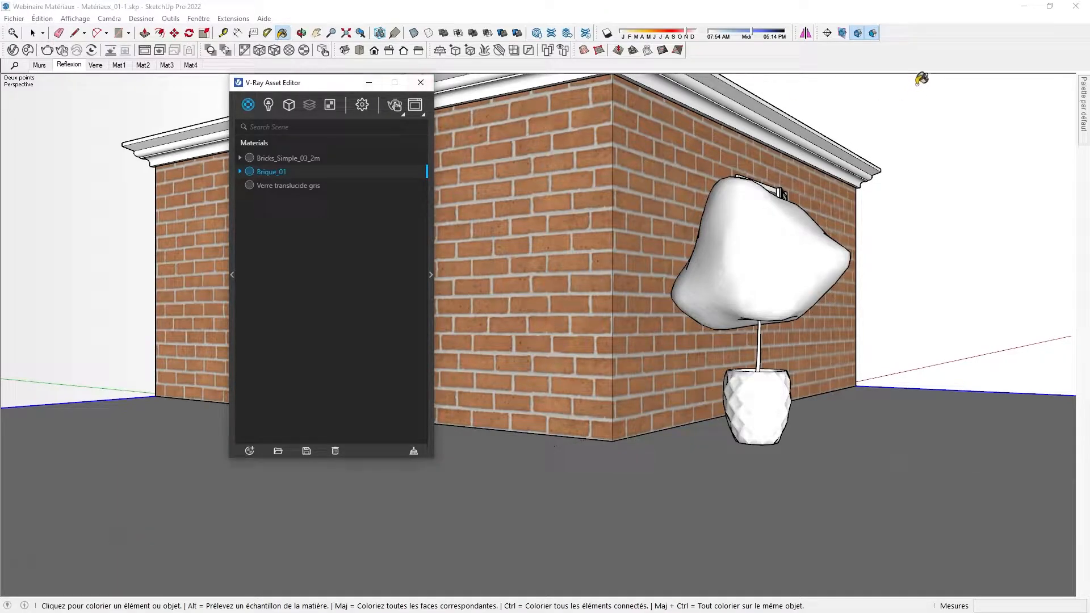
- Create a new V-Ray Generic material and show its parameters
mouse_move(1086, 102)
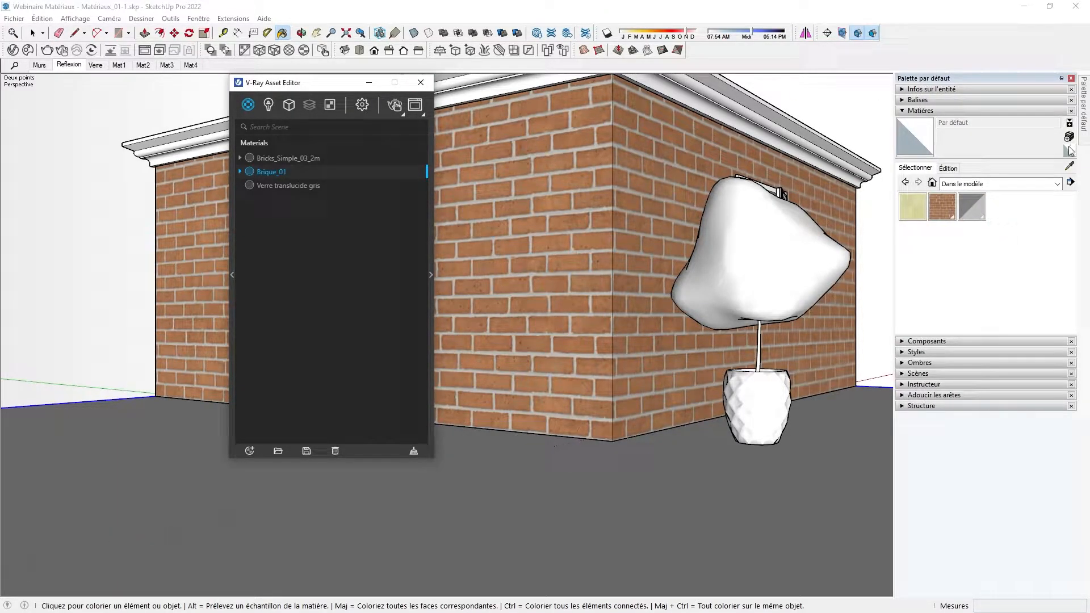
click(289, 84)
click(248, 107)
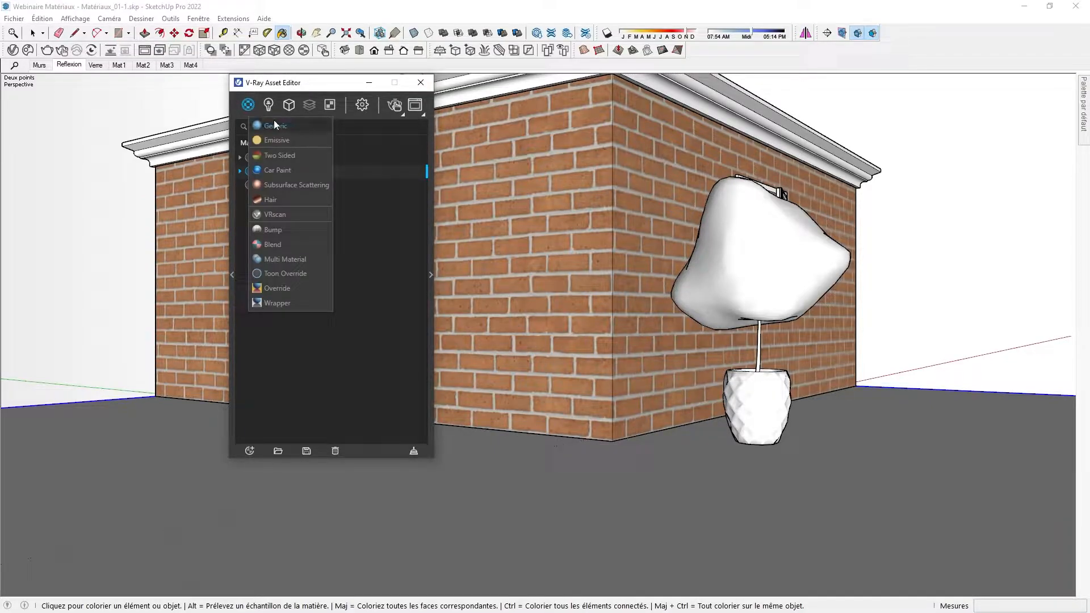
click(304, 127)
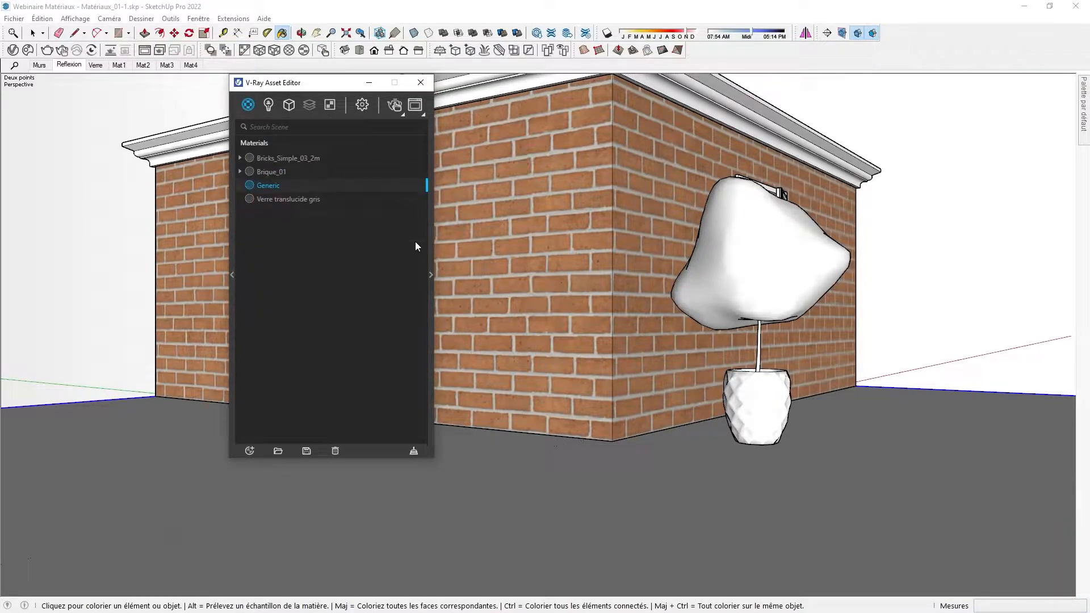
click(431, 274)
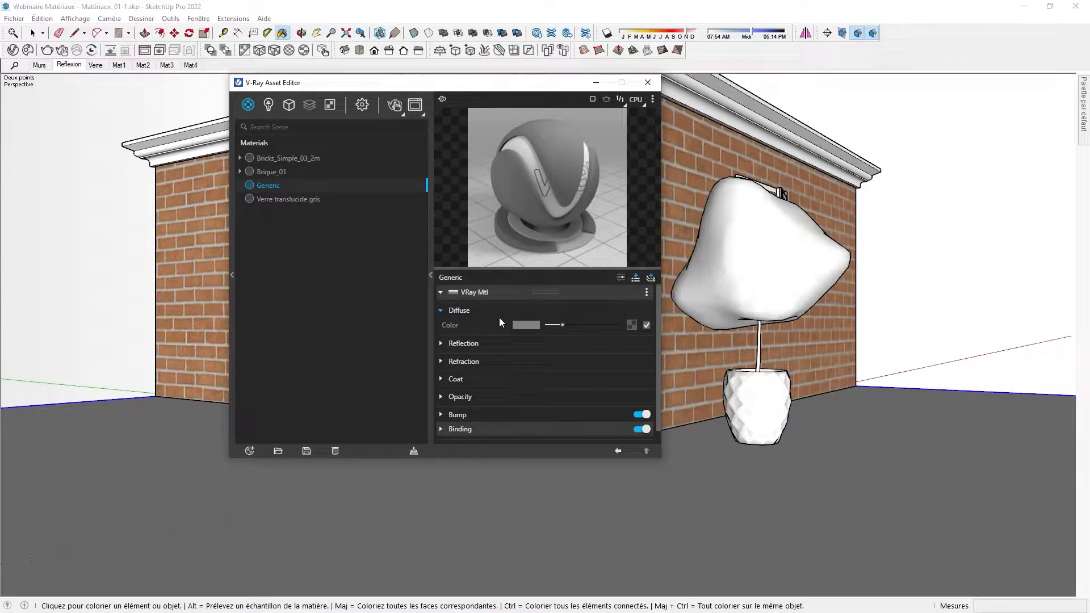
- Give the Generic material a red diffuse colour of about 0.774, 0.120, 0.120, switching the picker to 0 to 255 and Rendering (RGB)
click(532, 327)
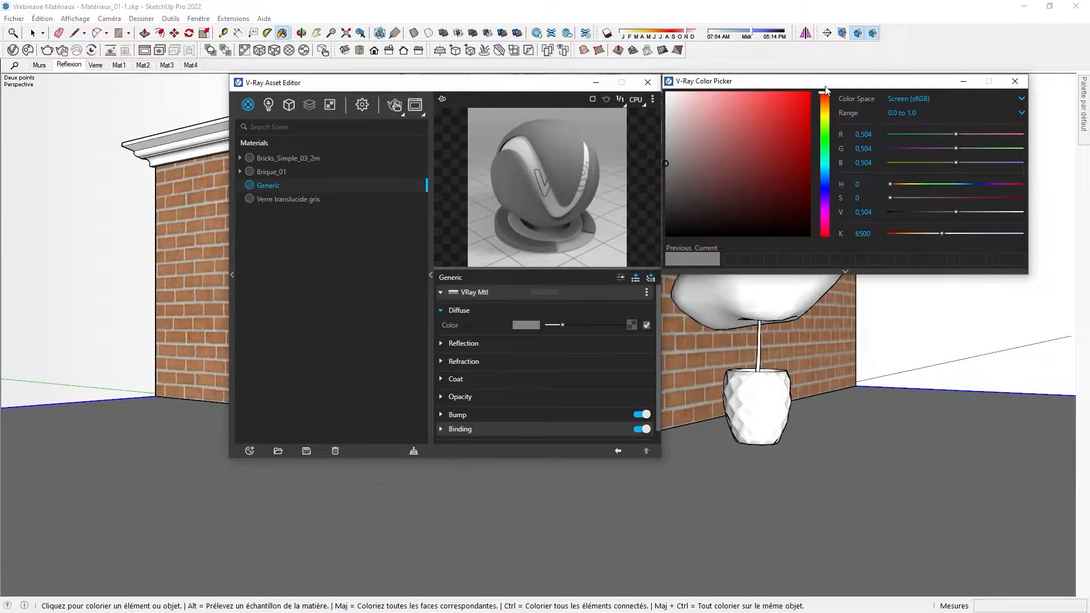
click(788, 121)
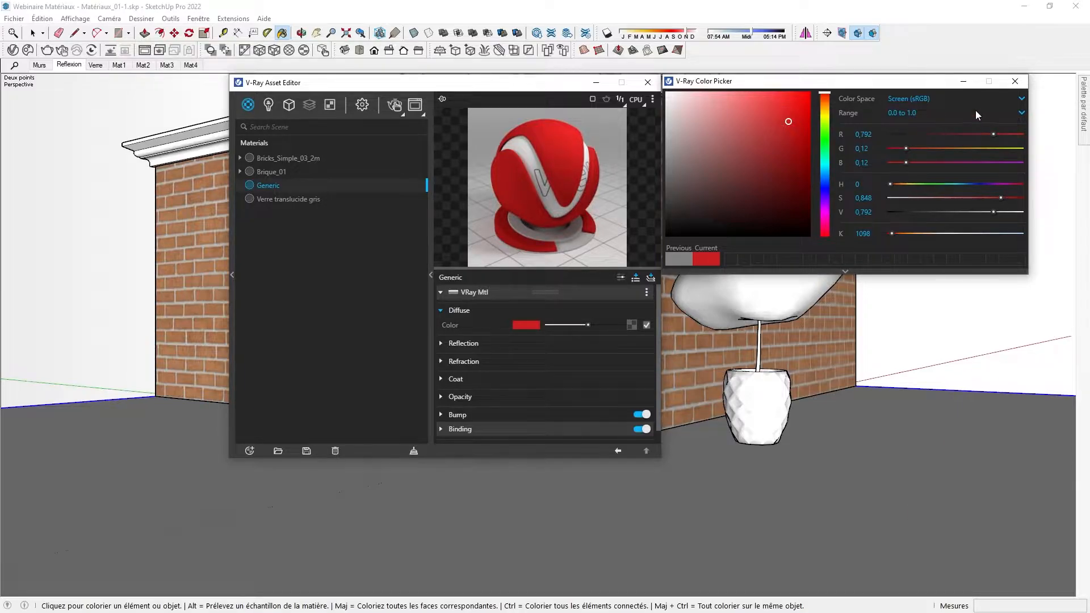
click(906, 113)
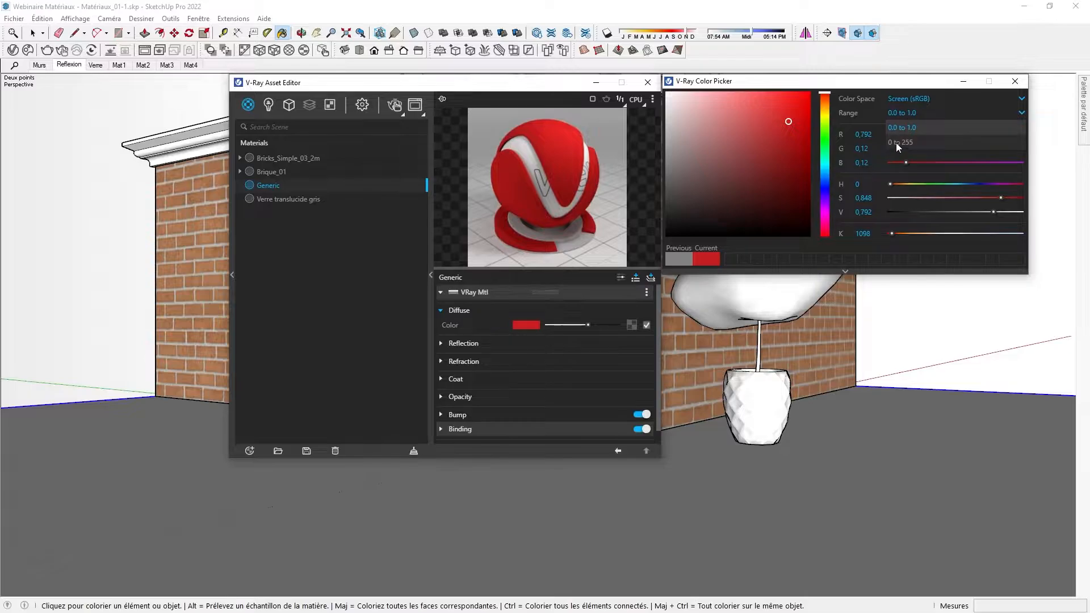
click(903, 143)
click(914, 96)
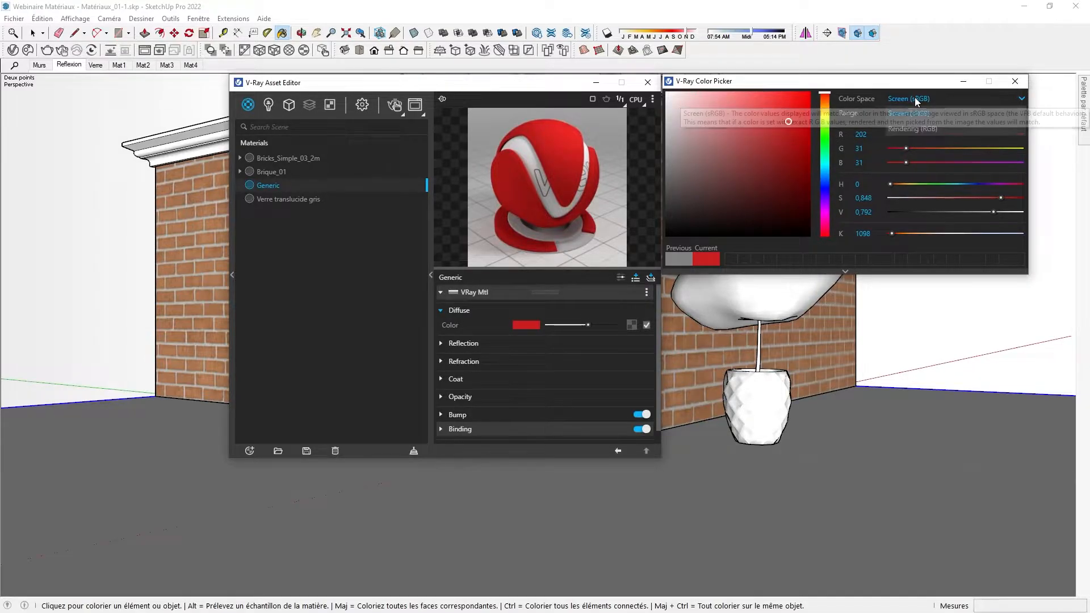
click(914, 128)
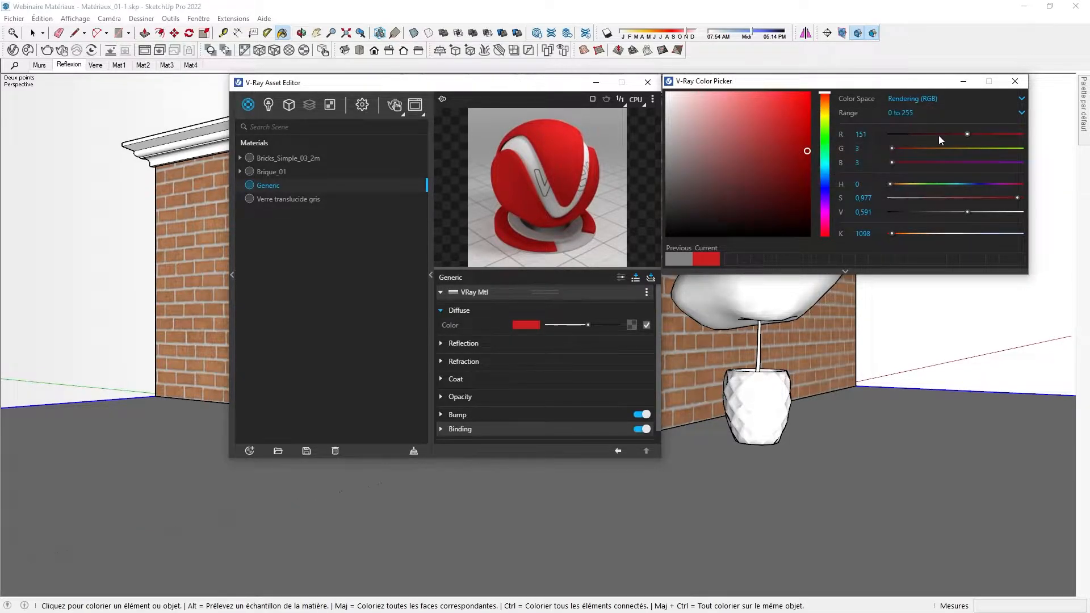
mouse_move(966, 133)
mouse_down()
mouse_move(864, 138)
mouse_move(1017, 134)
mouse_move(952, 130)
mouse_move(963, 132)
mouse_up()
click(1015, 82)
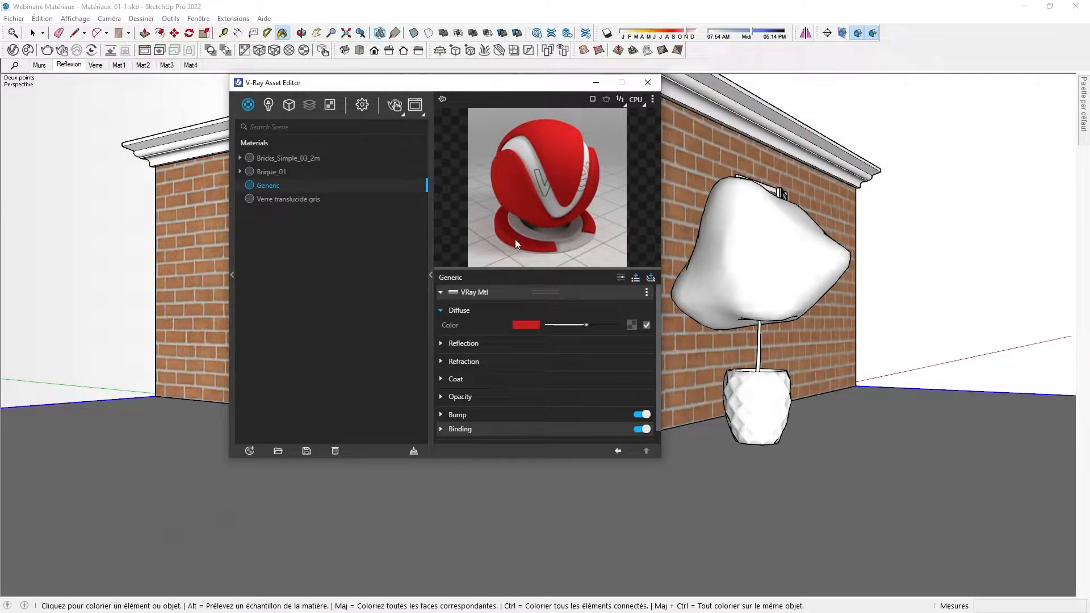
- Load Parquet_02_Vieux_diffuseOriginal.jpg as the Generic material's diffuse bitmap and apply the material to the ground
click(631, 324)
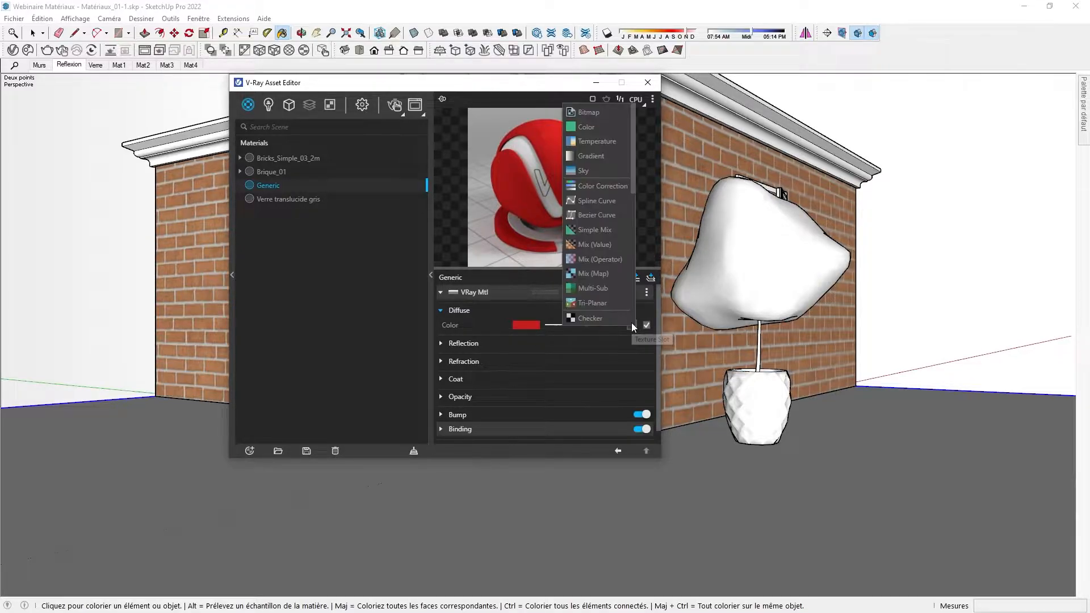
click(590, 112)
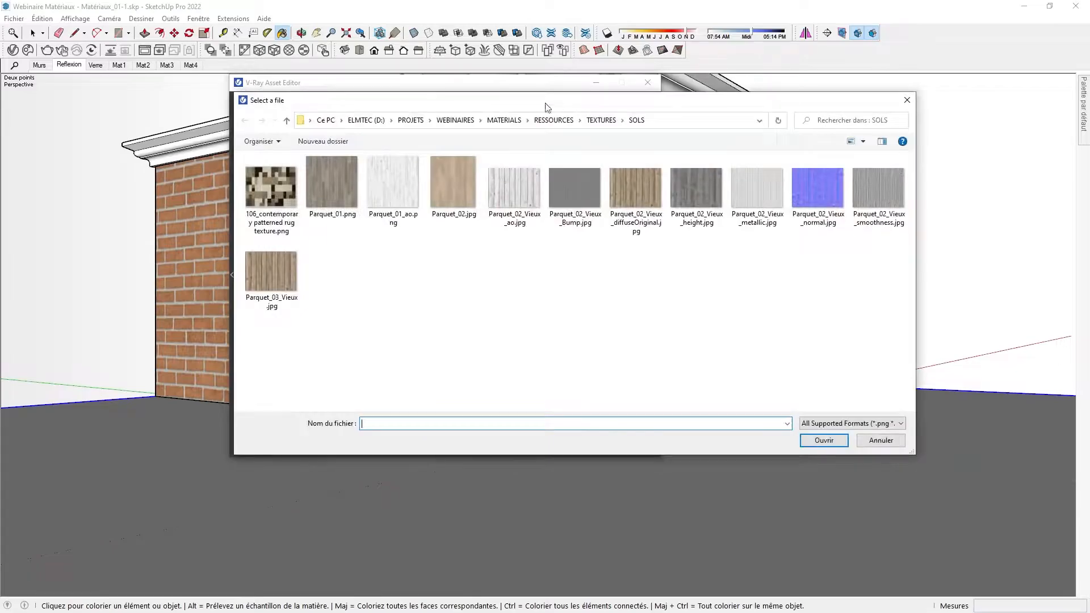
click(632, 188)
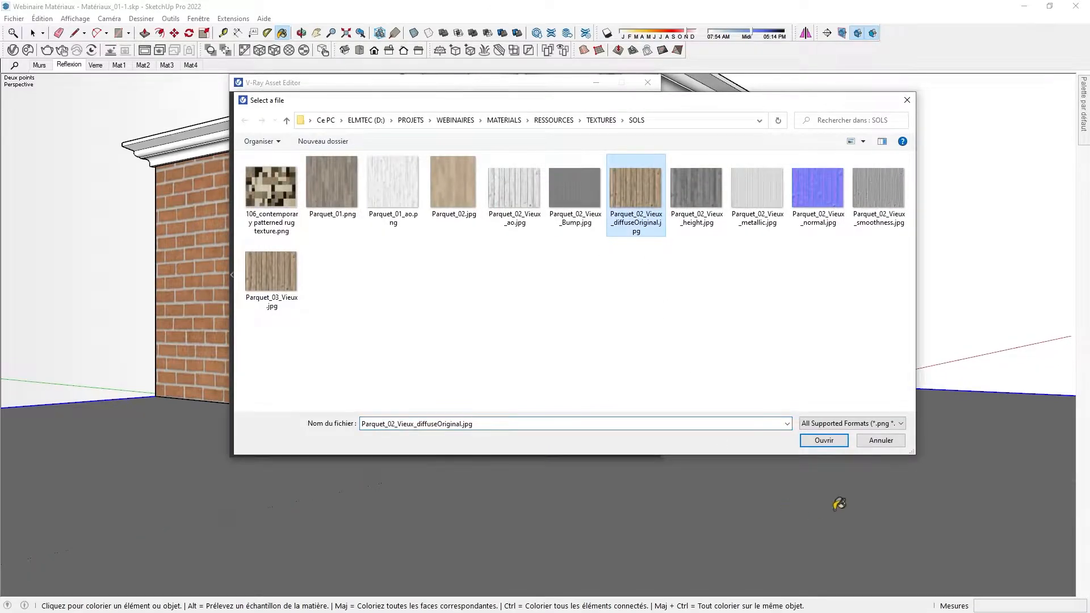
click(823, 440)
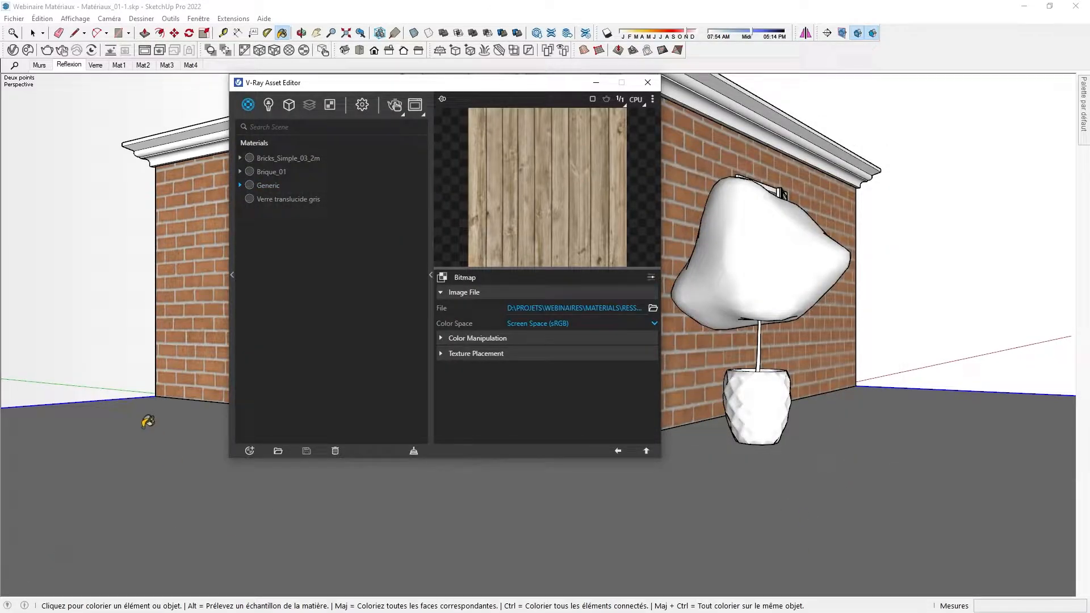
click(646, 451)
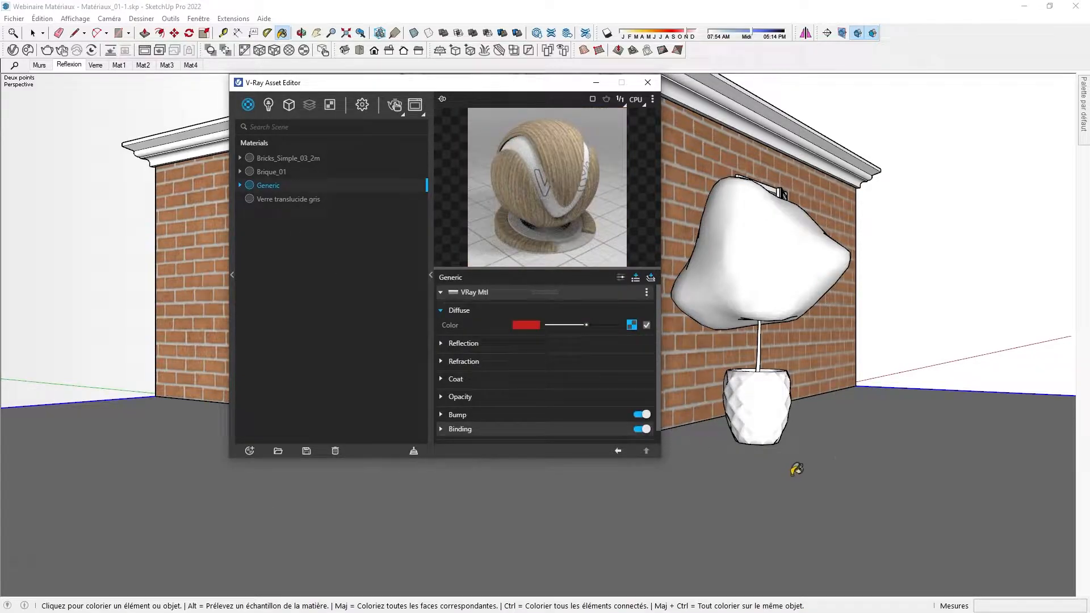
click(798, 470)
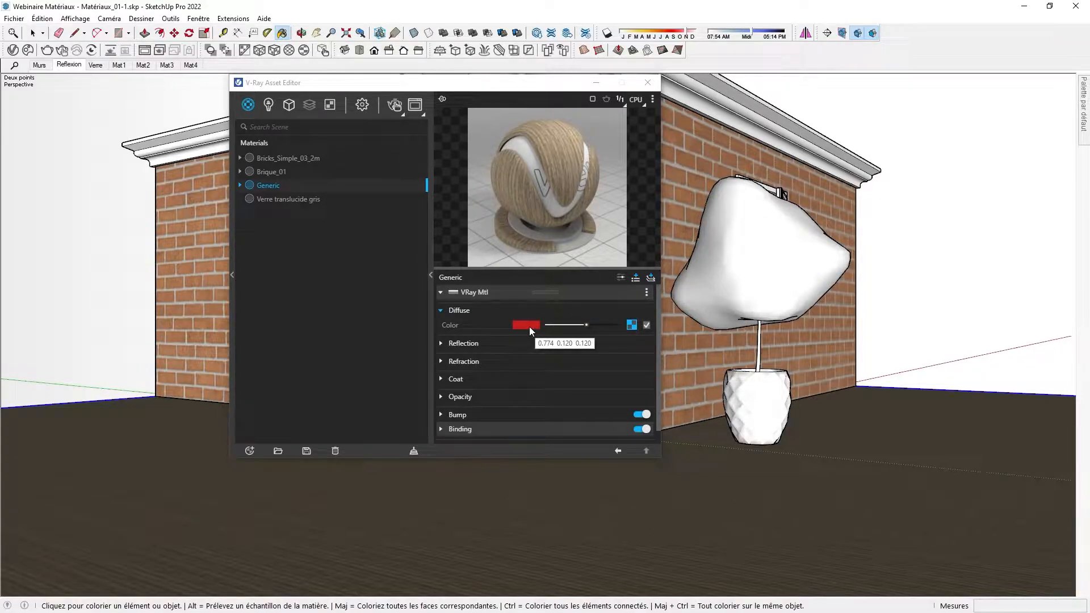
- Set the Generic material's diffuse colour to black and wrap its bitmap in a Color Correction with hue -26.5
mouse_move(586, 325)
mouse_down()
mouse_move(526, 328)
mouse_move(604, 326)
mouse_up()
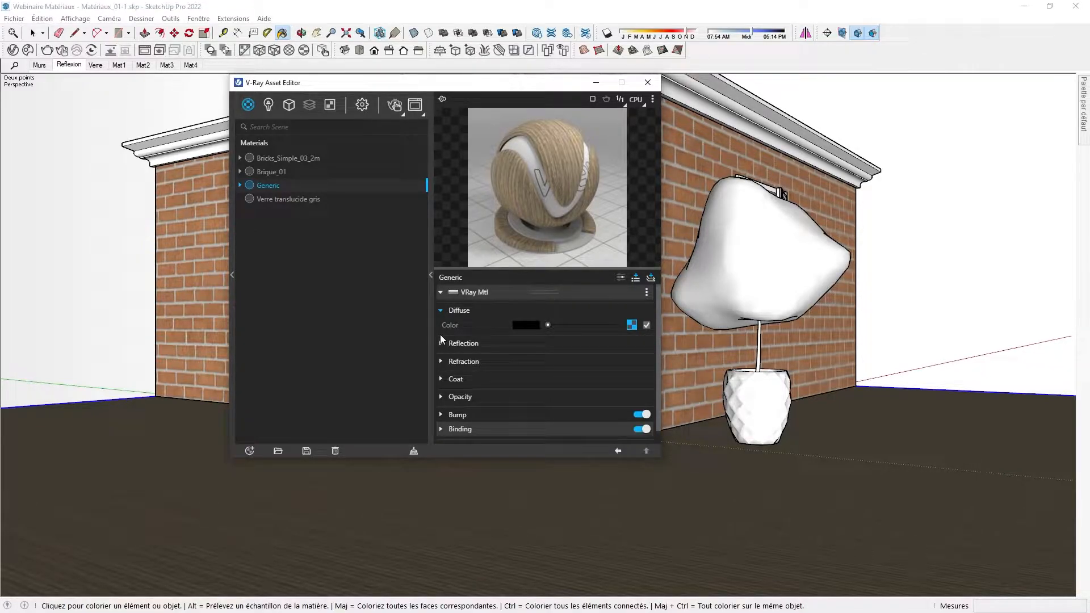
right_click(632, 326)
mouse_move(611, 377)
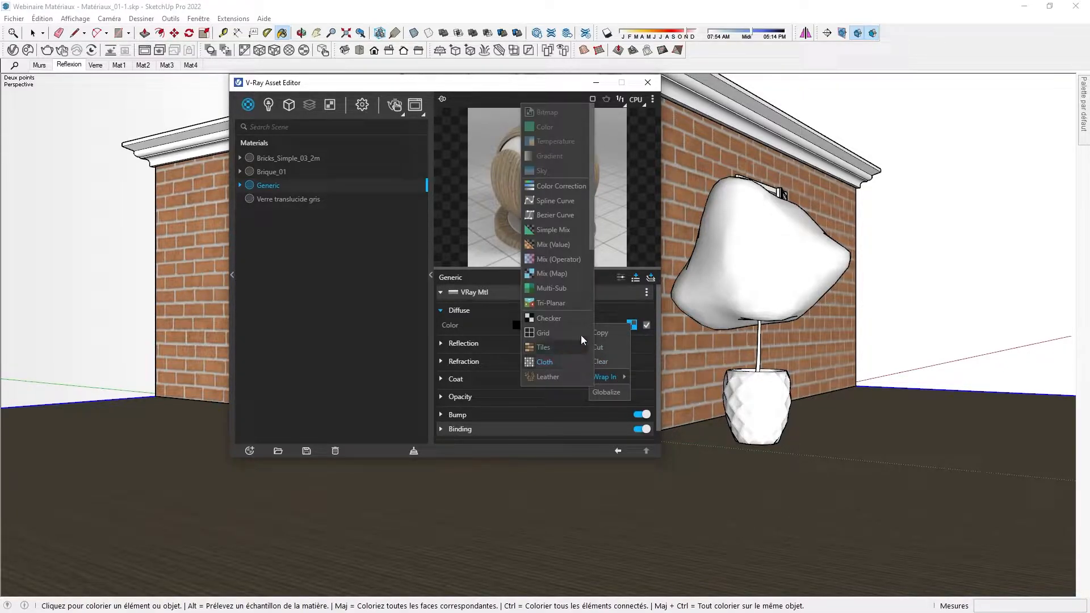
click(569, 187)
drag(593, 339, 587, 340)
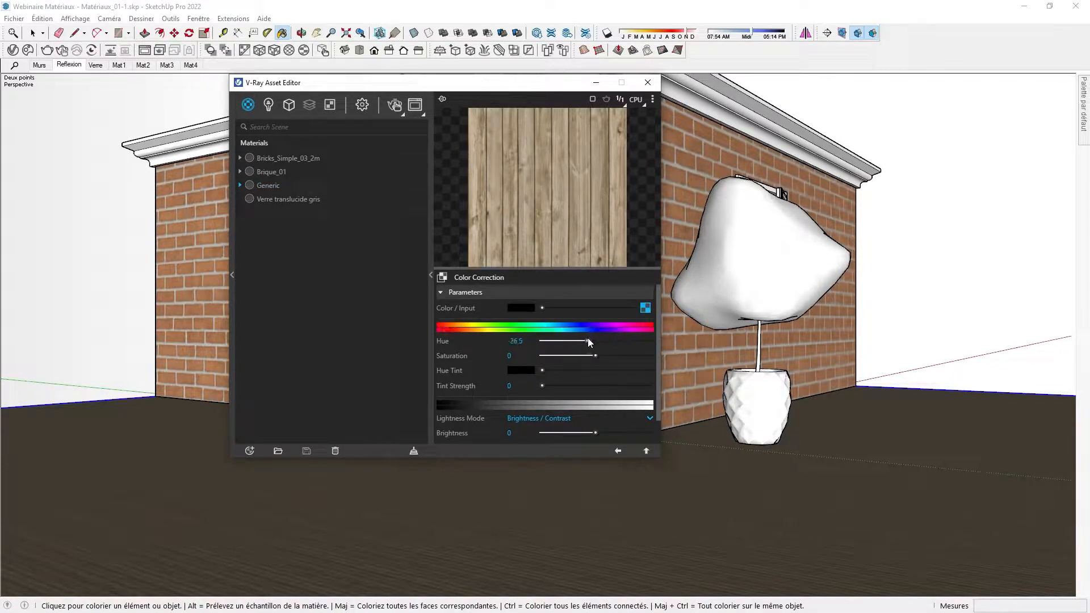
- Start the viewport render and set the Generic material's texture width to 150 in SketchUp's material settings
click(112, 51)
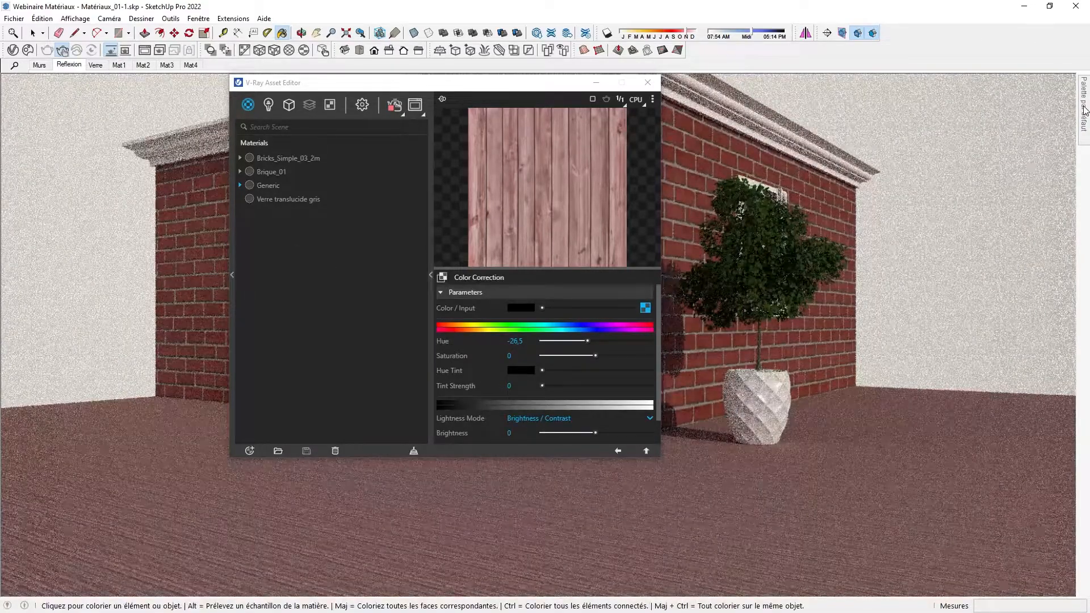
mouse_move(1084, 110)
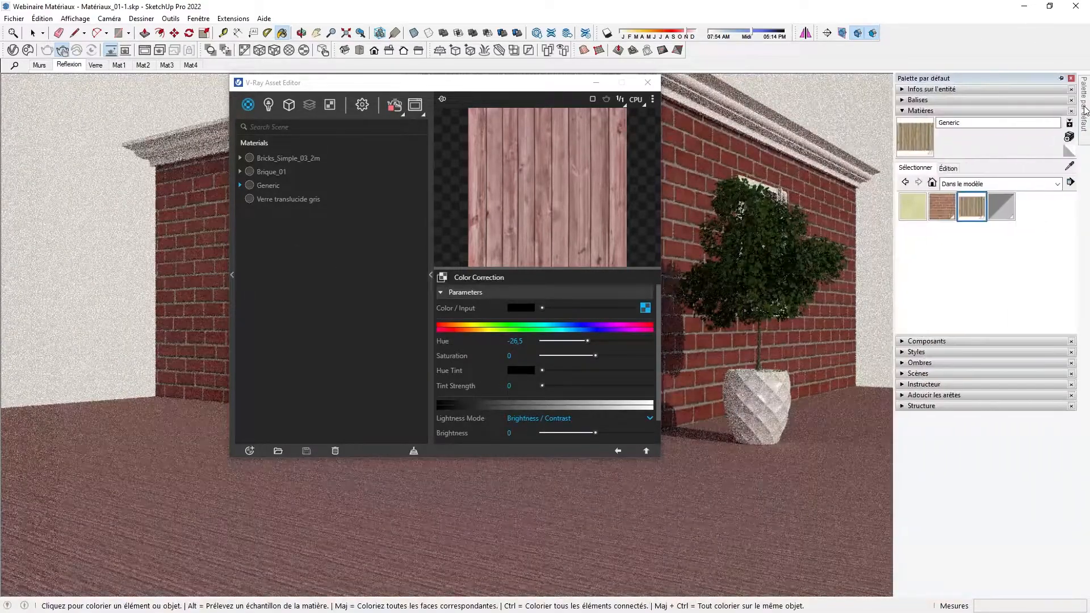
click(947, 168)
double_click(915, 297)
text(150)
key(Return)
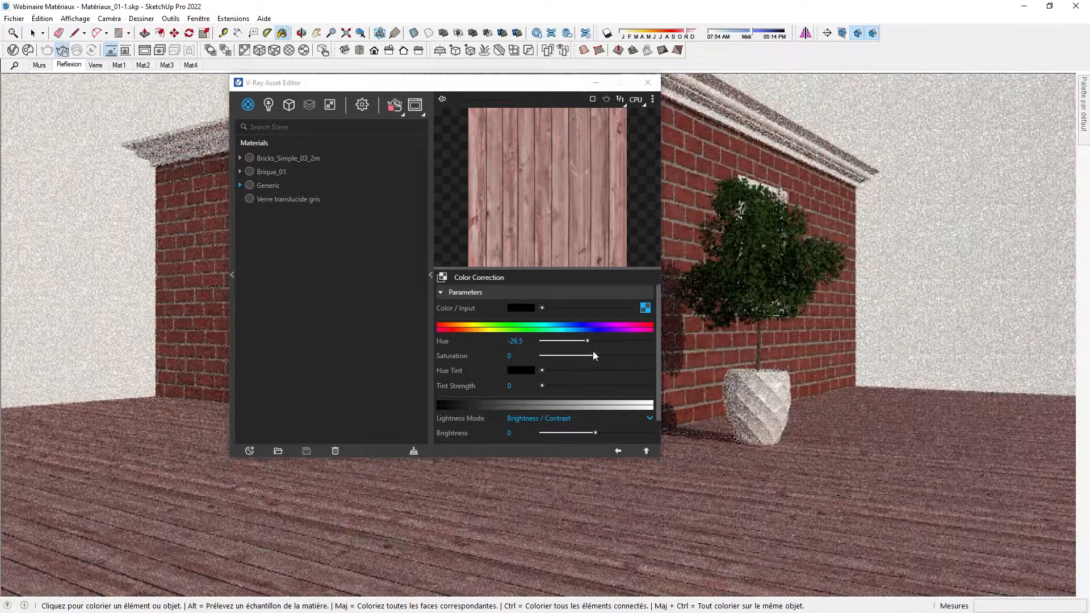
- Adjust the parquet Color Correction's hue to -20.7 and collapse the material parameters
click(589, 342)
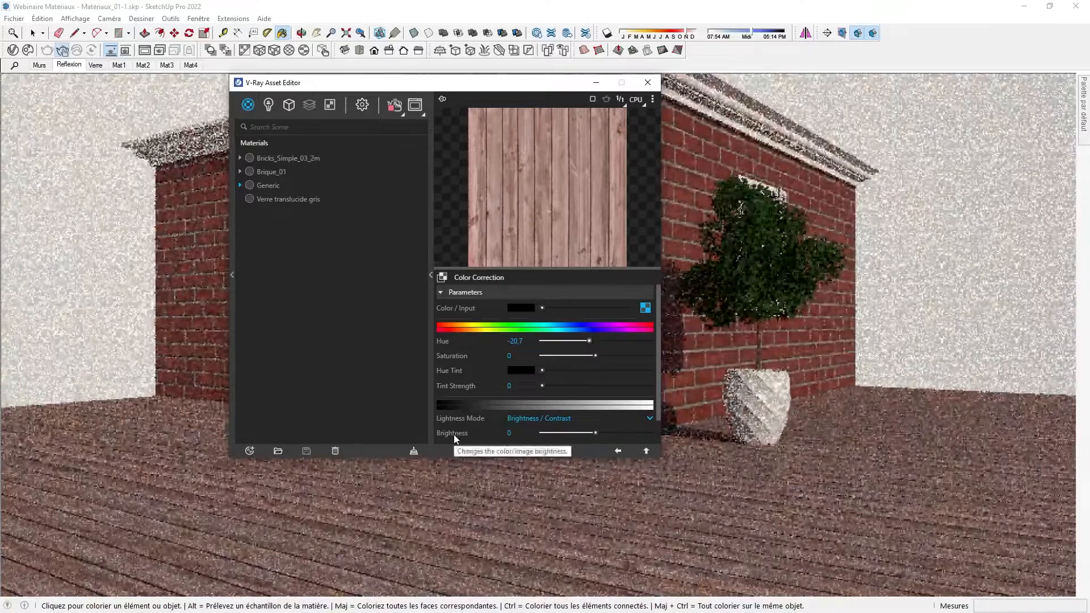
click(430, 275)
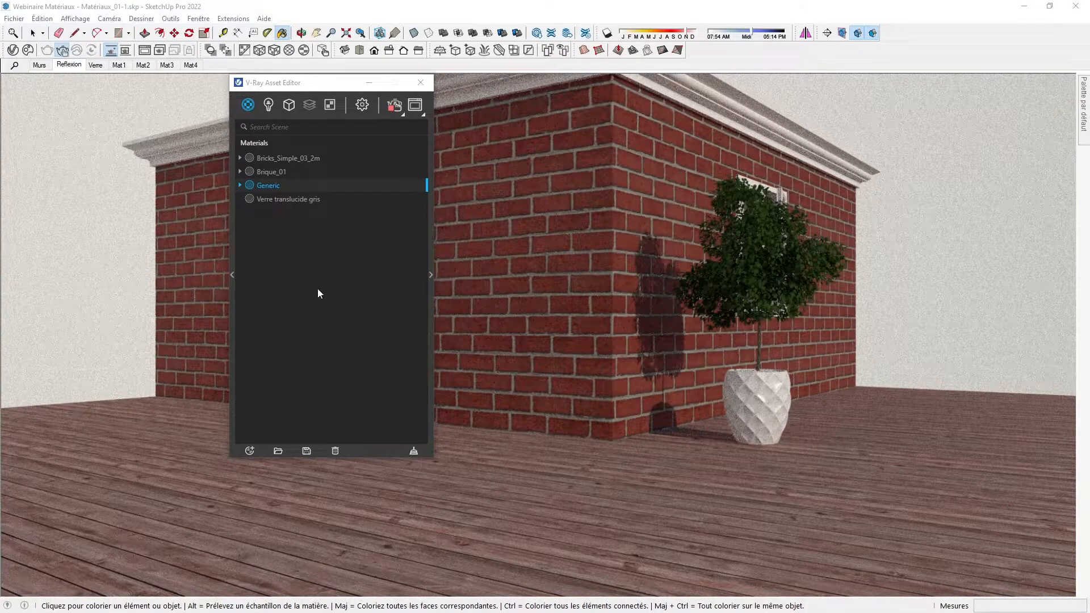
- Raise the Generic material's reflection colour to full white
click(430, 275)
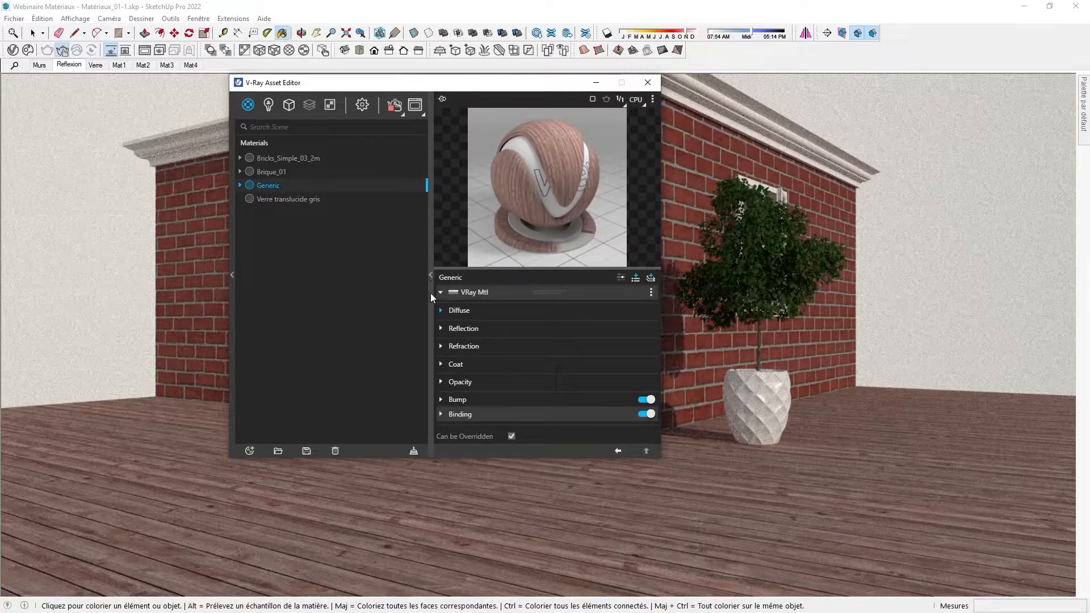
click(444, 331)
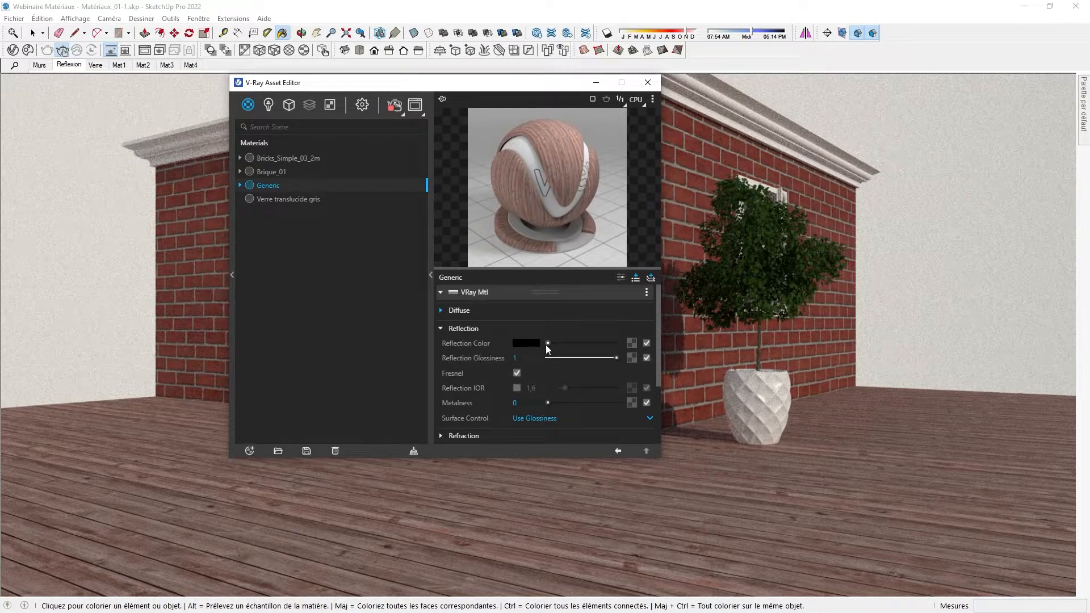
drag(547, 343, 627, 343)
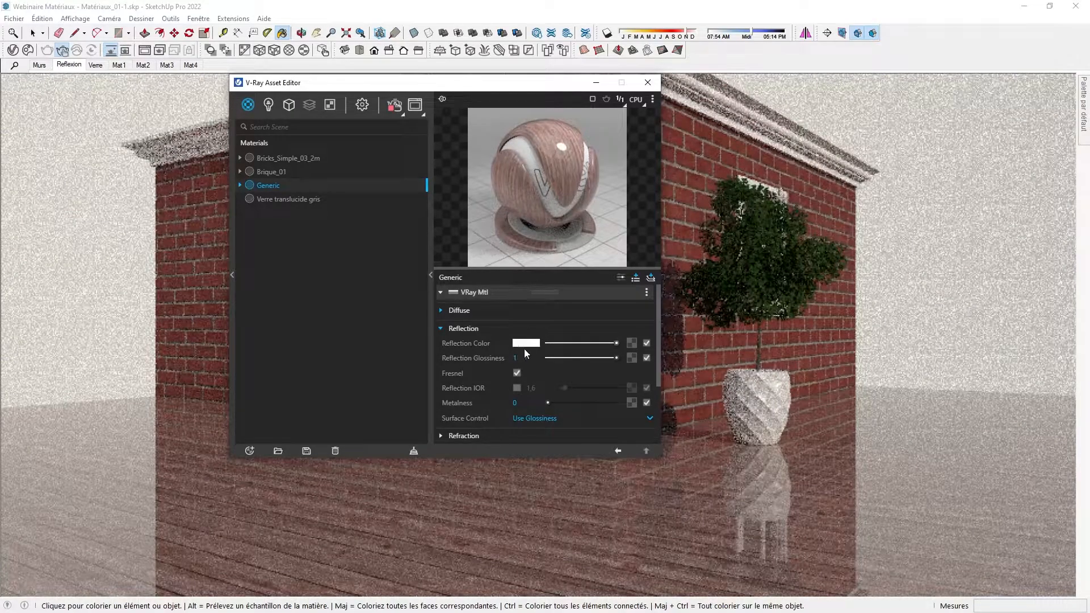
- Lower the Generic material's reflection colour to black and raise it back to a light grey
drag(616, 344, 527, 352)
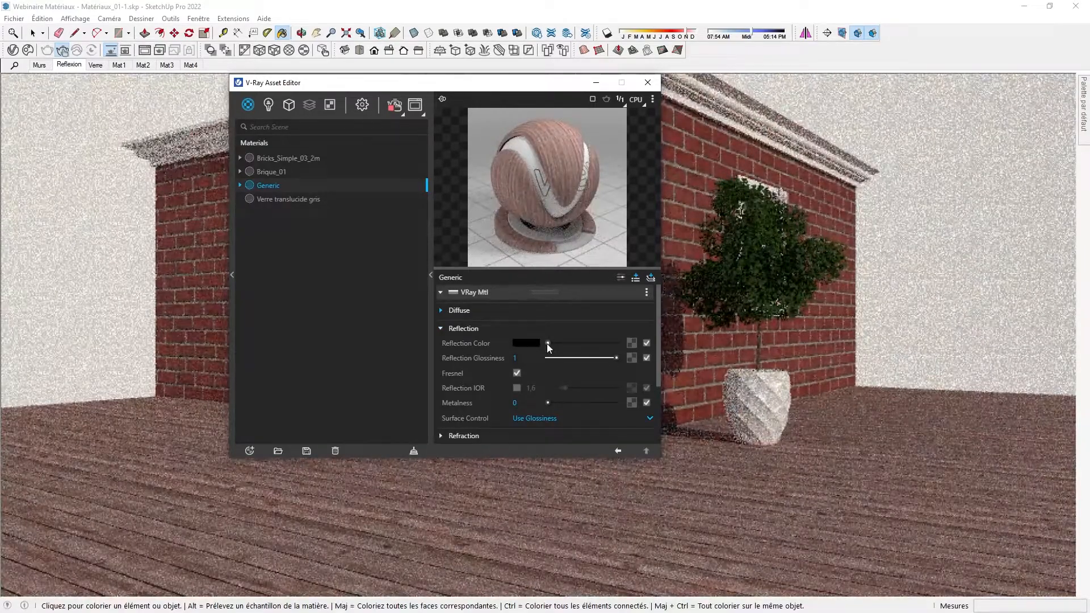
drag(550, 342, 601, 342)
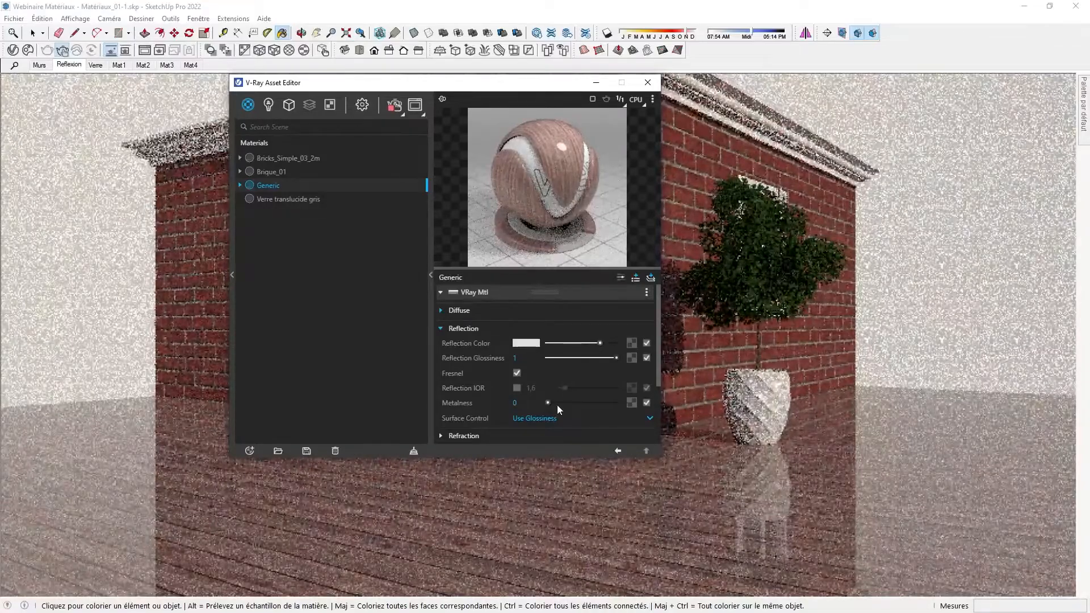
mouse_move(466, 363)
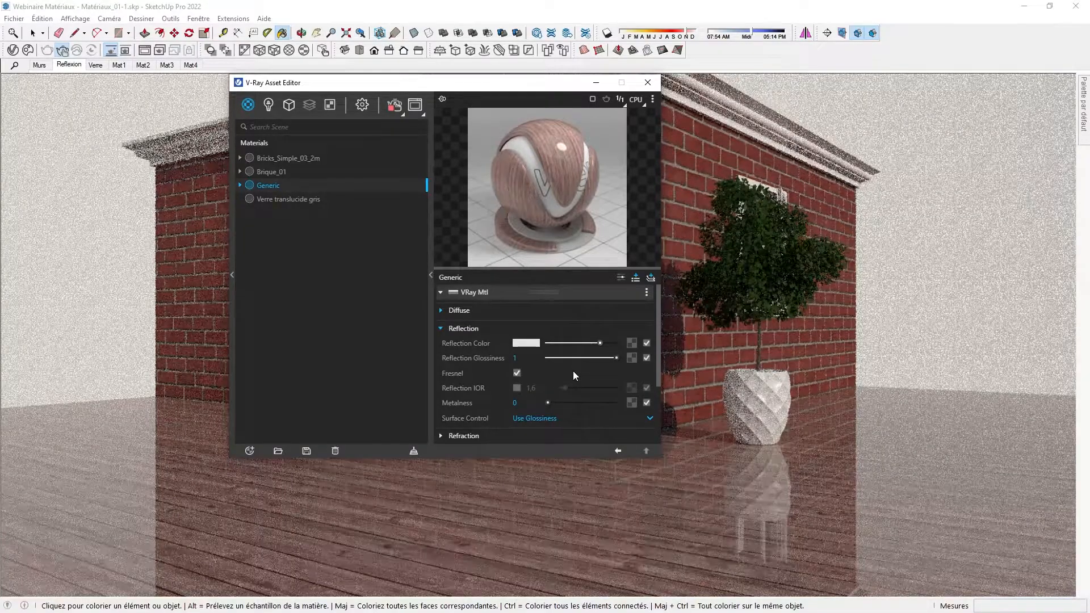
- Switch the Generic material's surface control to Use Roughness and set the reflection roughness to 0.25
click(546, 418)
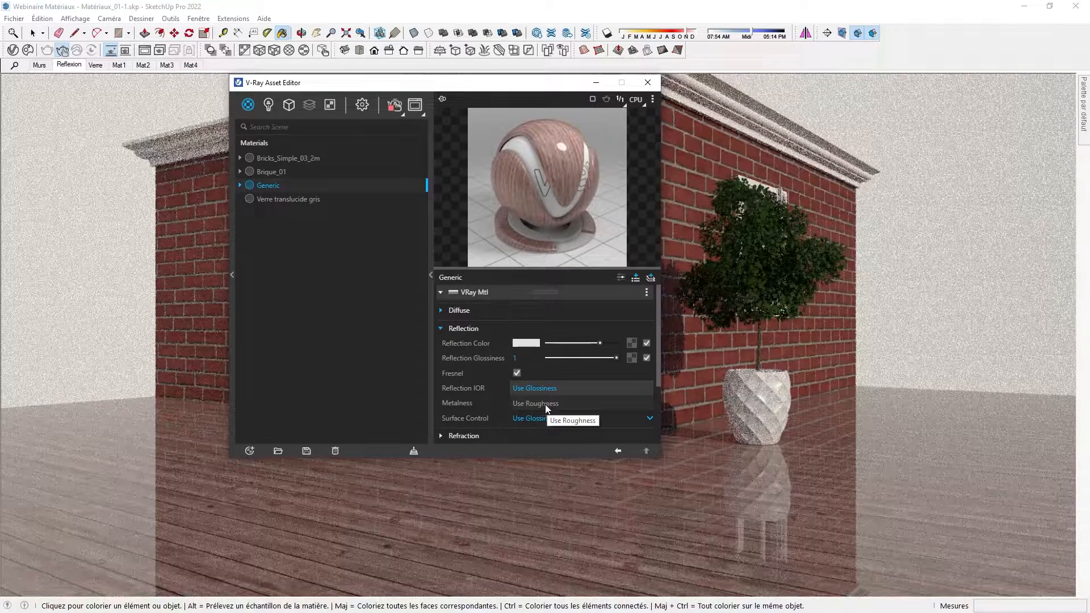
click(541, 404)
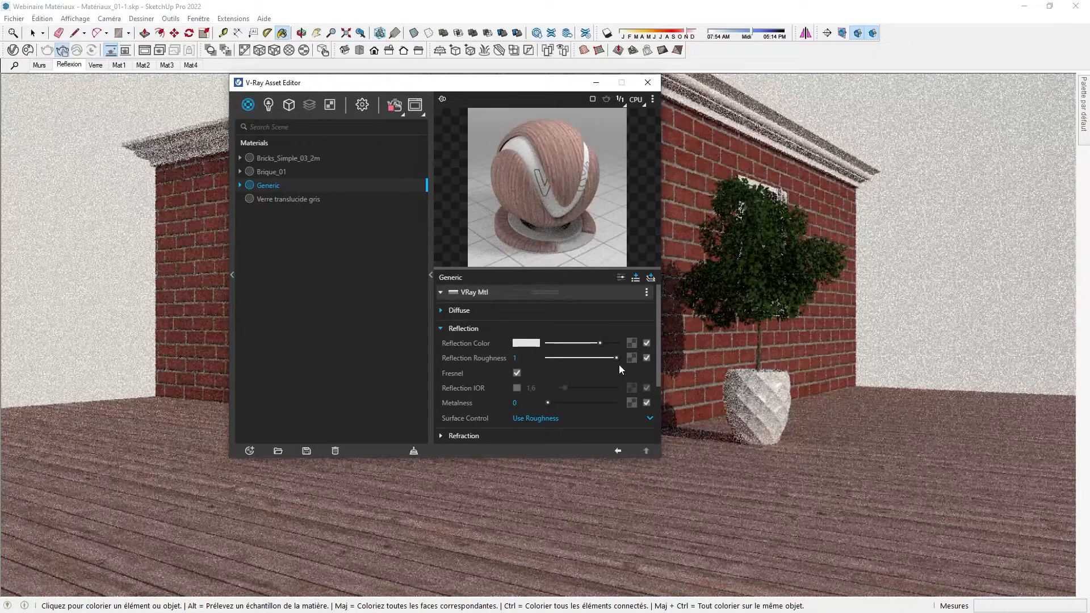
drag(618, 357, 548, 369)
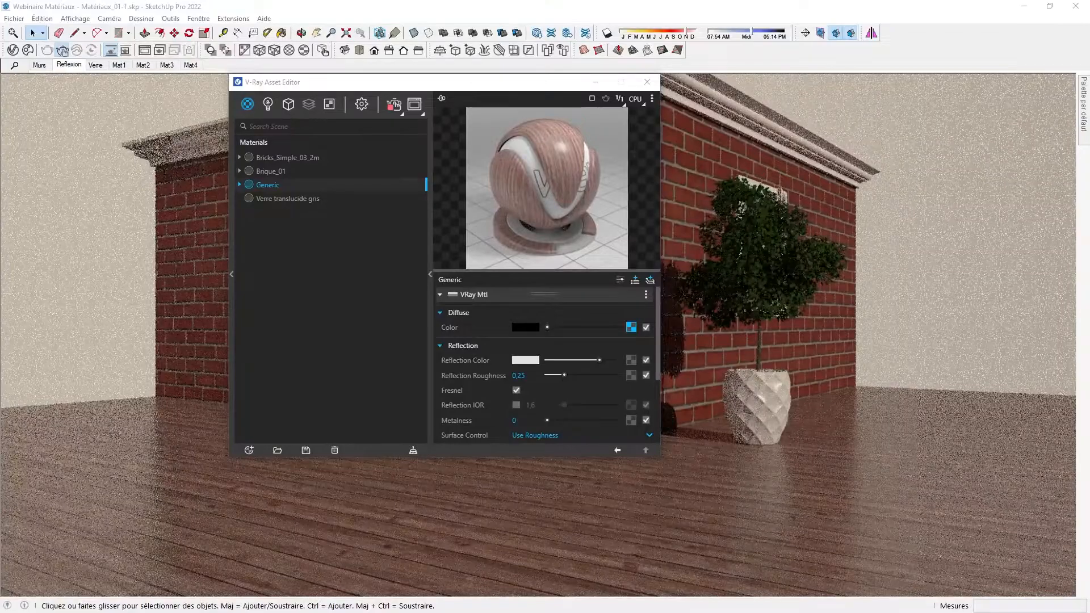
- Change the material preview scene to Floor and collapse the reflection settings
click(652, 99)
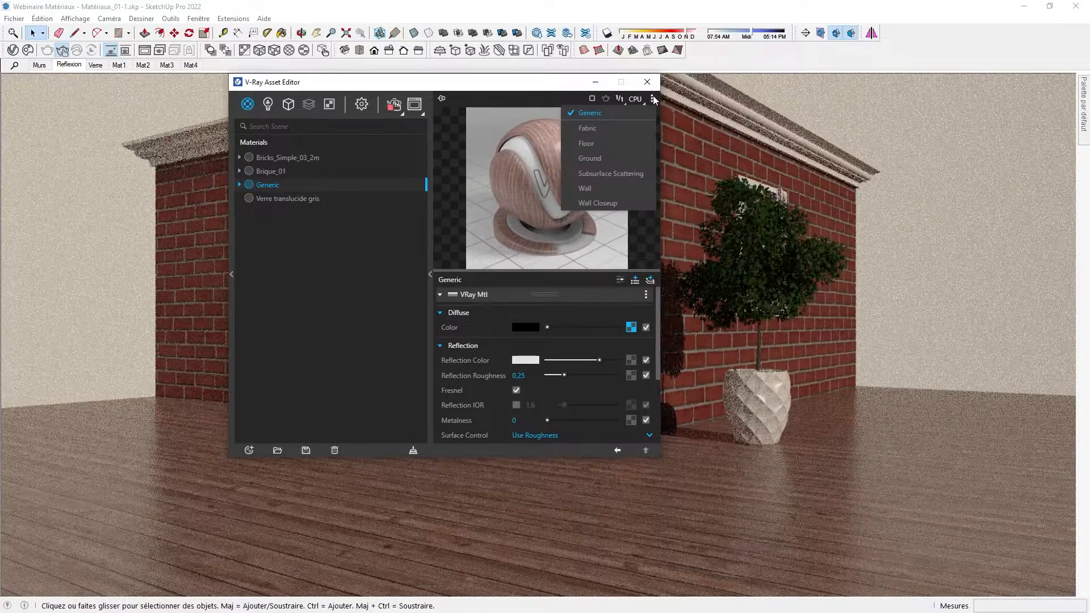
click(595, 143)
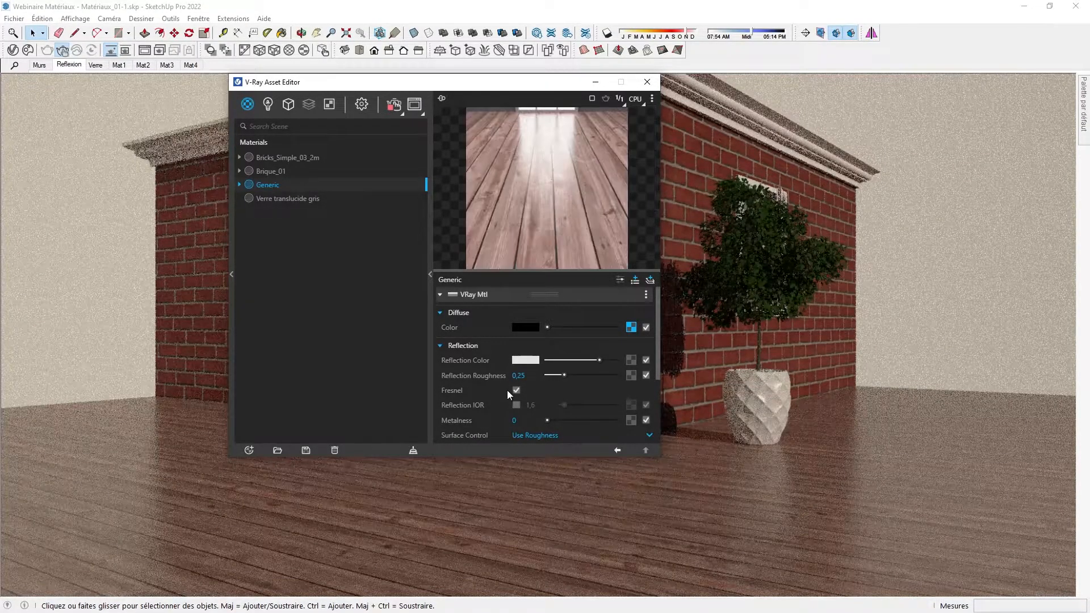
click(440, 347)
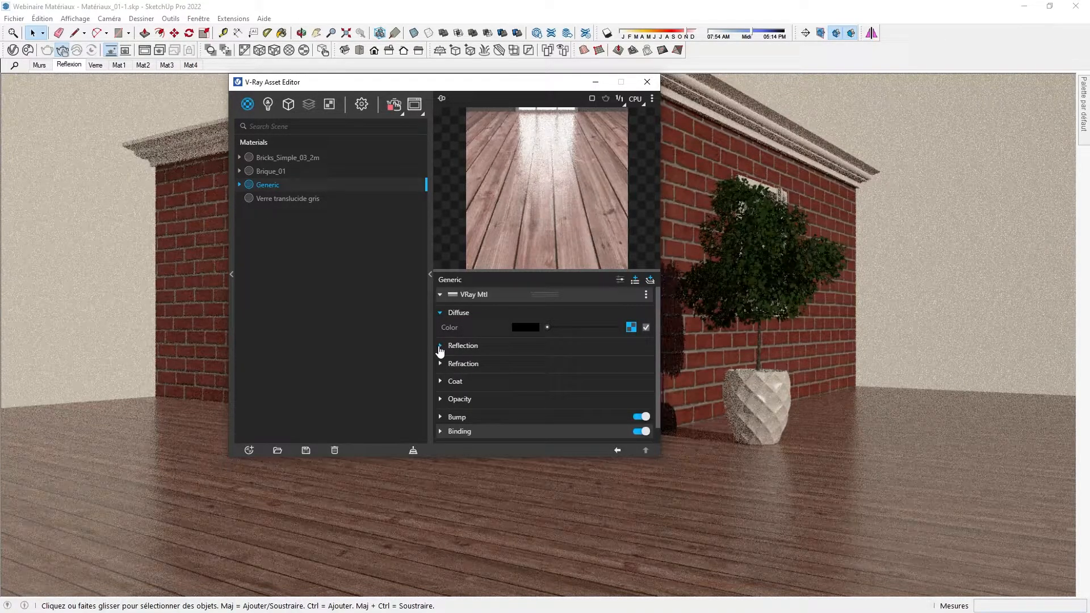
- Load Parquet_02_Vieux_Bump.jpg as the Generic material's bump map, viewing the NormalMap-Online page in the browser along the way
click(440, 418)
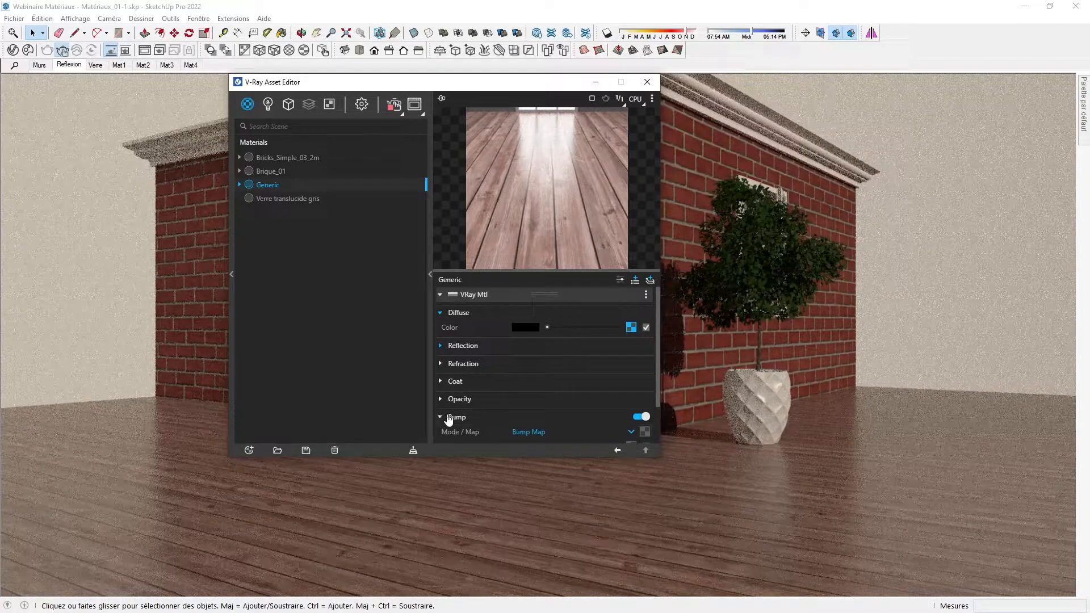
click(644, 431)
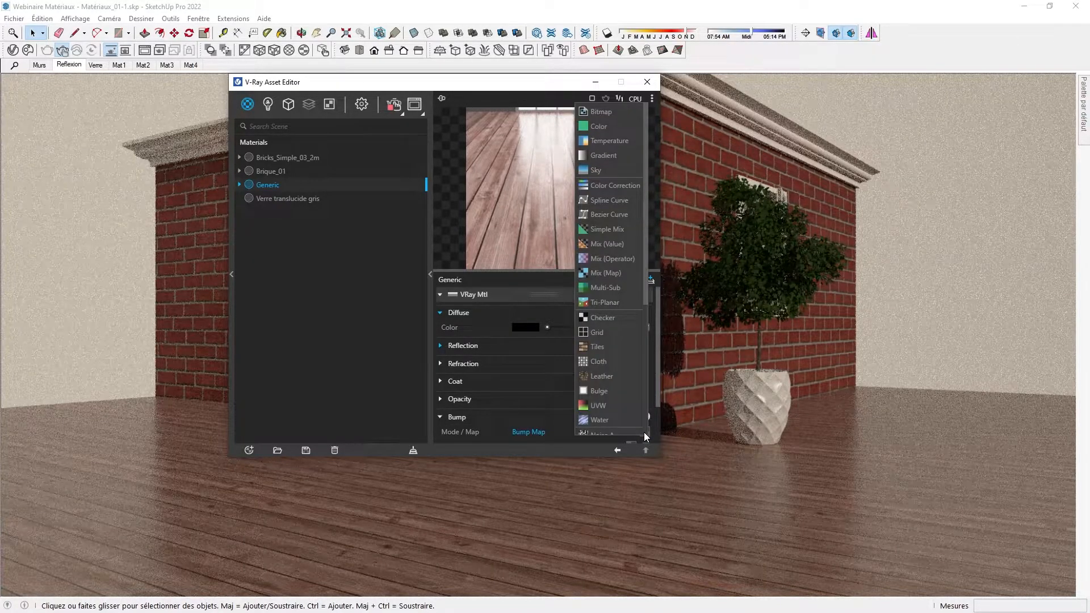
click(601, 111)
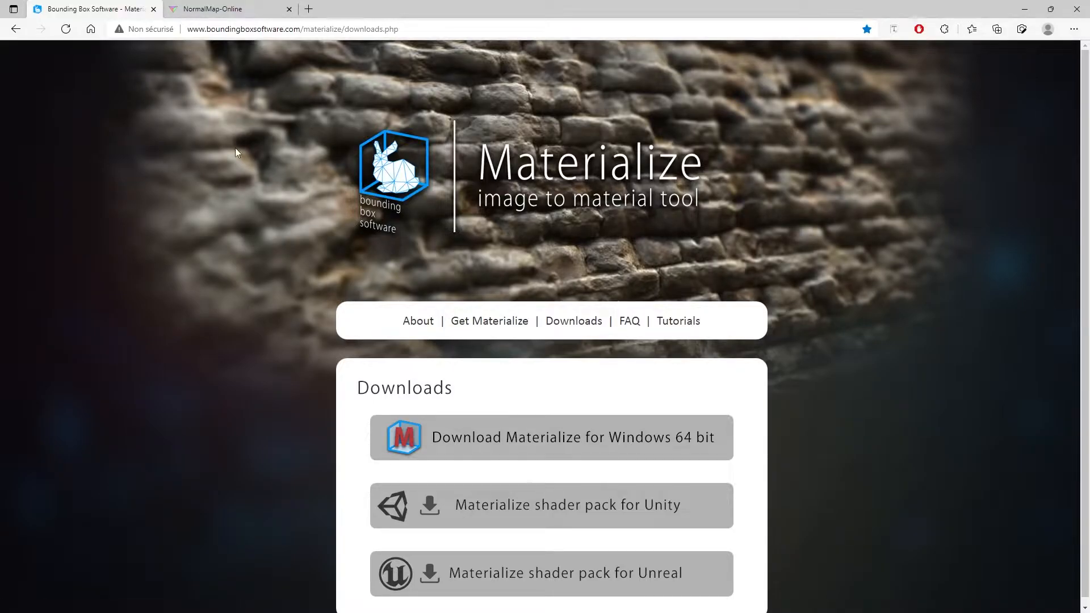
click(235, 9)
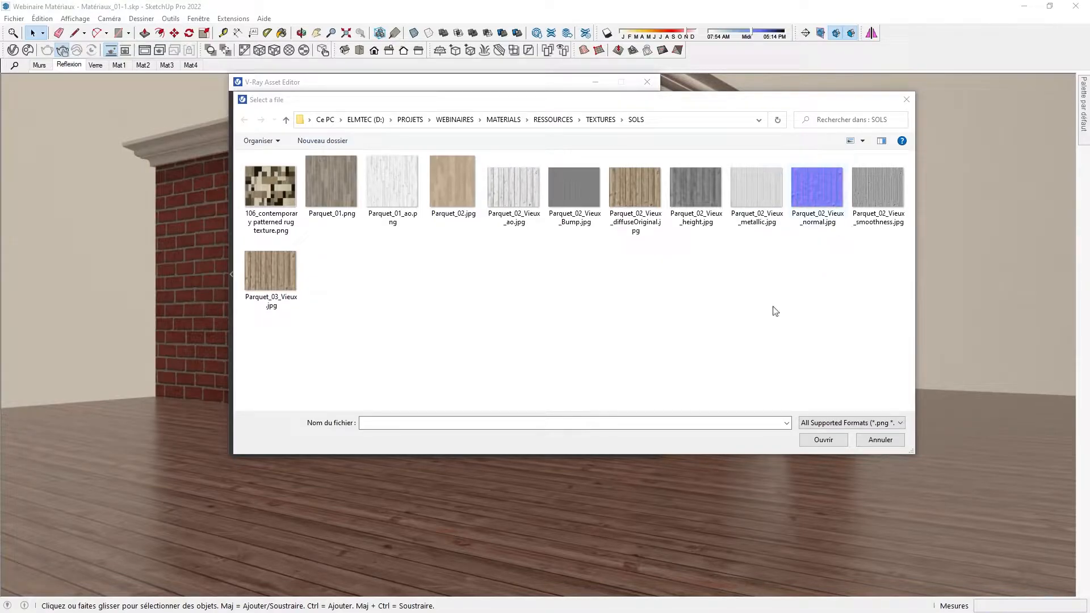
click(581, 190)
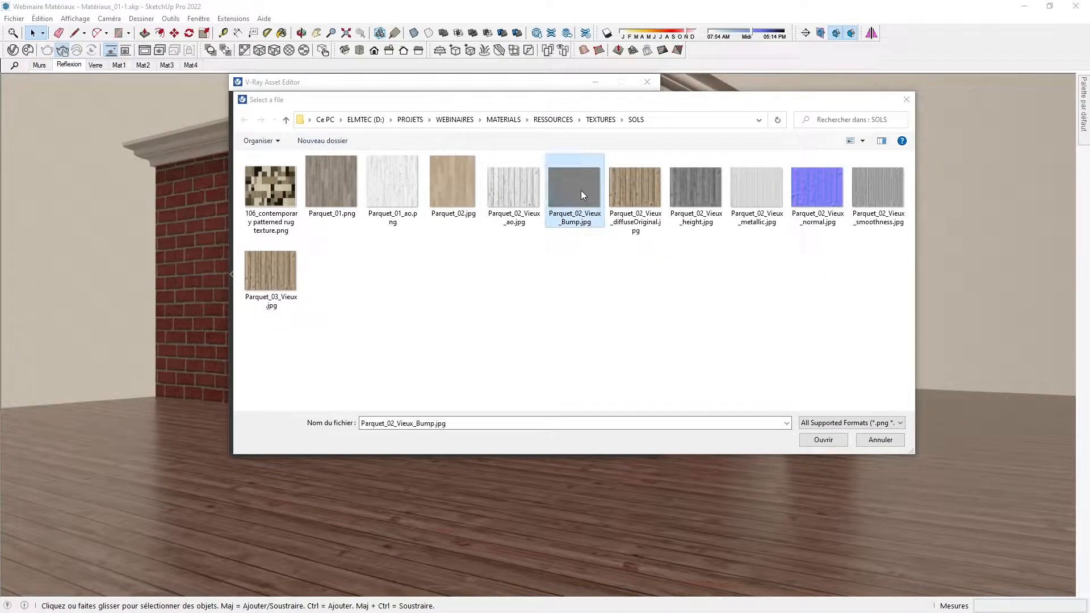
click(826, 444)
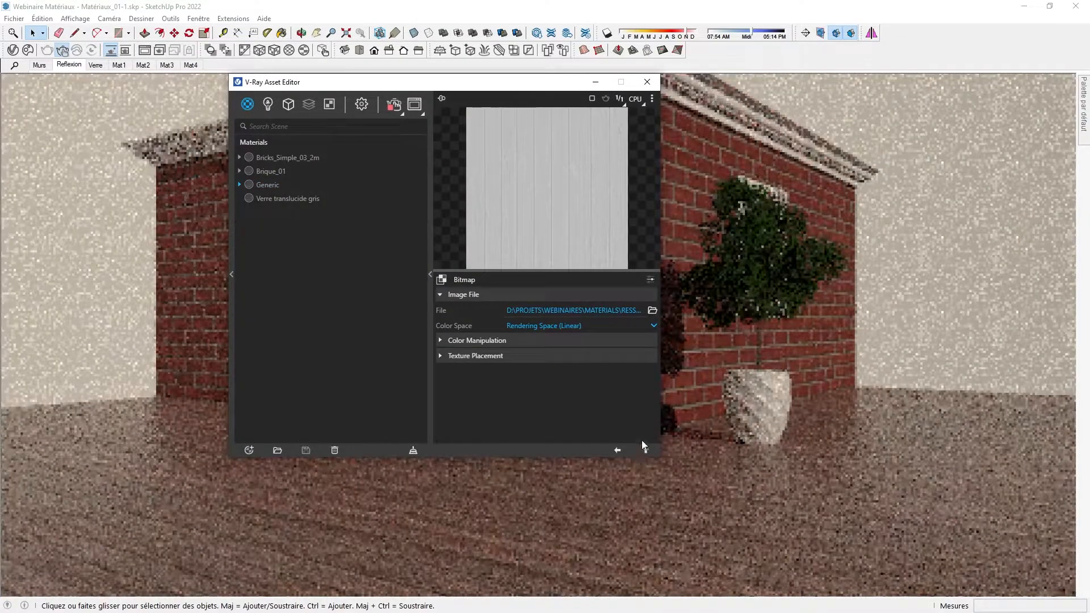
- Return to the Generic material's parameters and slightly raise the bump amount
click(645, 449)
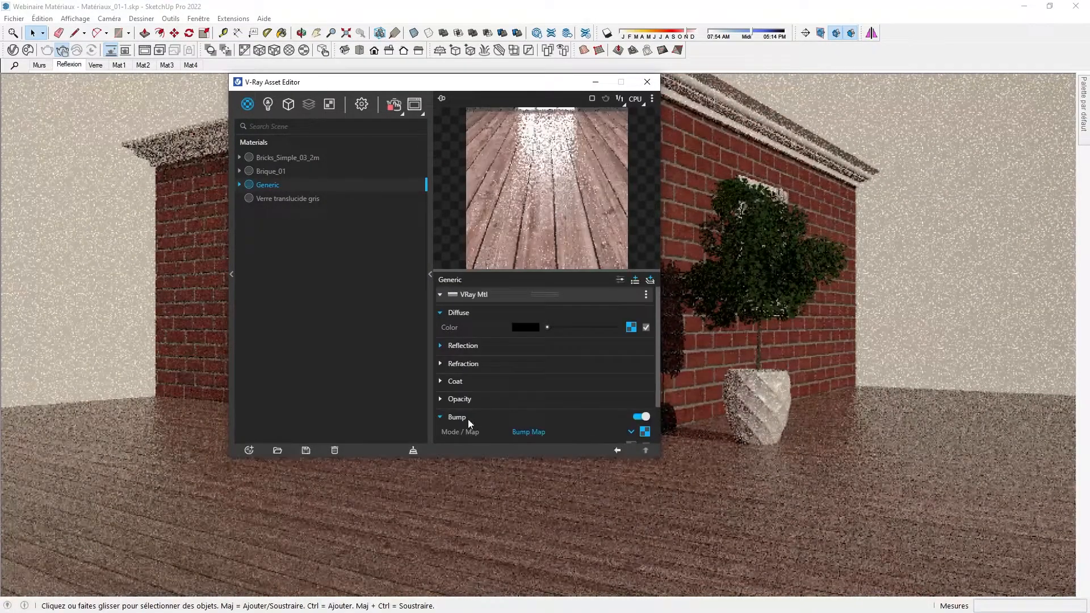
scroll(657, 332, down, 2)
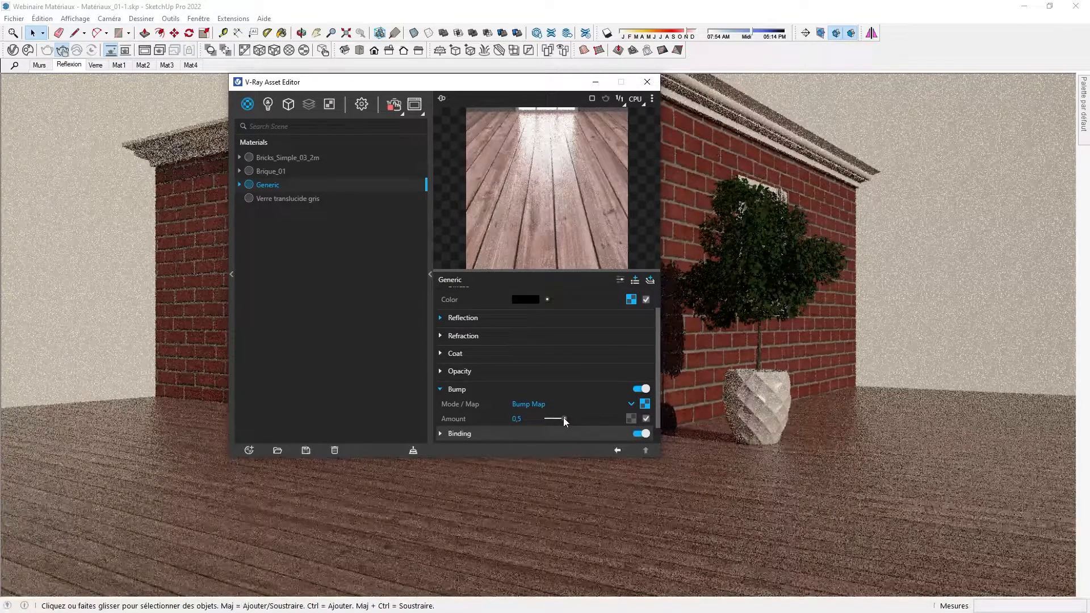
drag(564, 418, 571, 418)
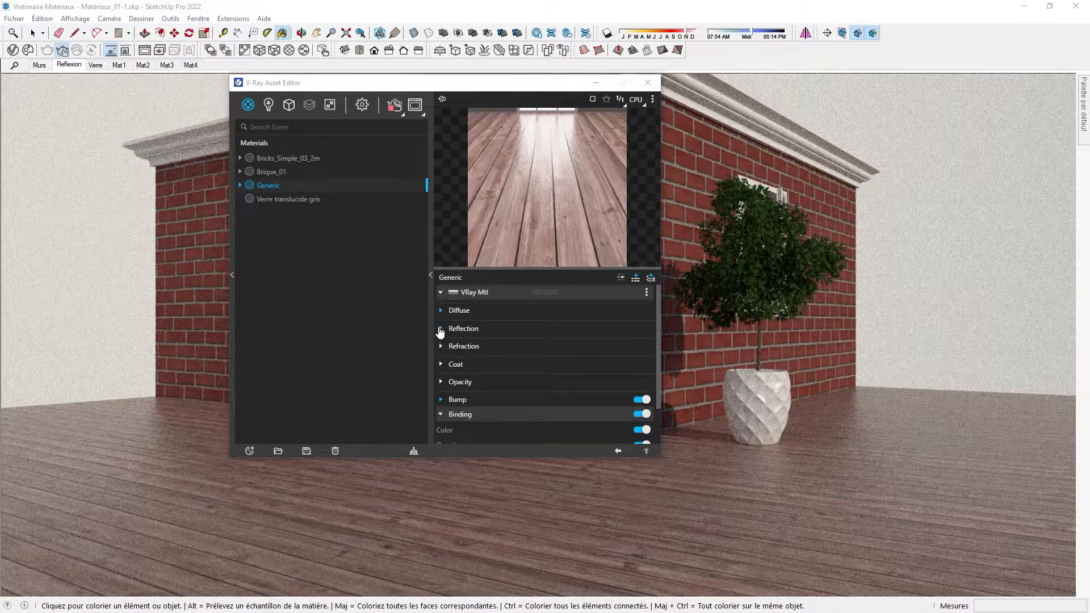
- Load Parquet_02_Vieux_smoothness.jpg as the bitmap texture for the Generic material's reflection colour
click(440, 329)
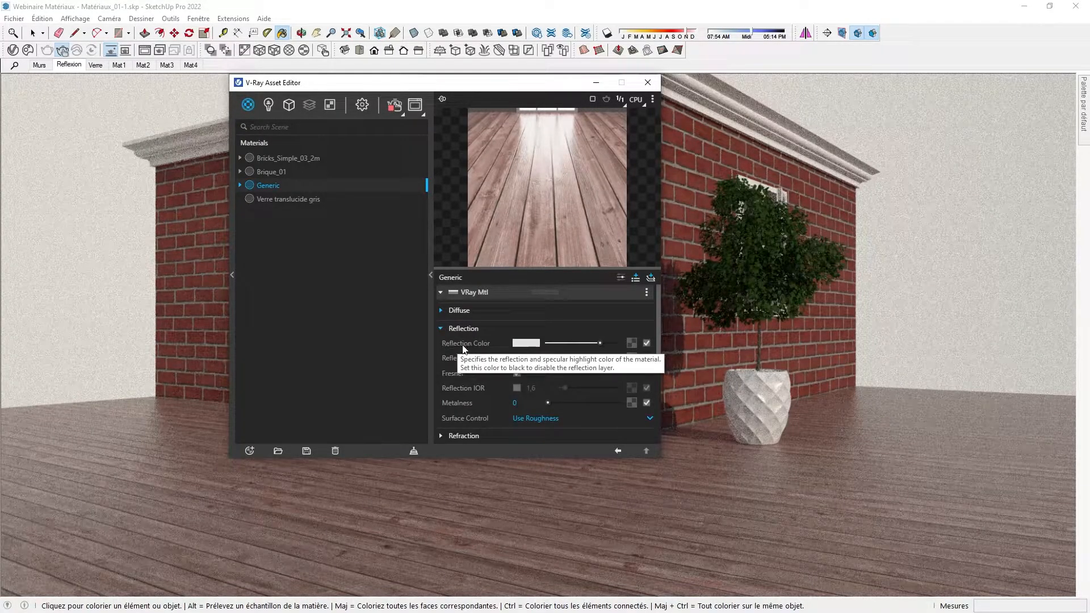
click(631, 343)
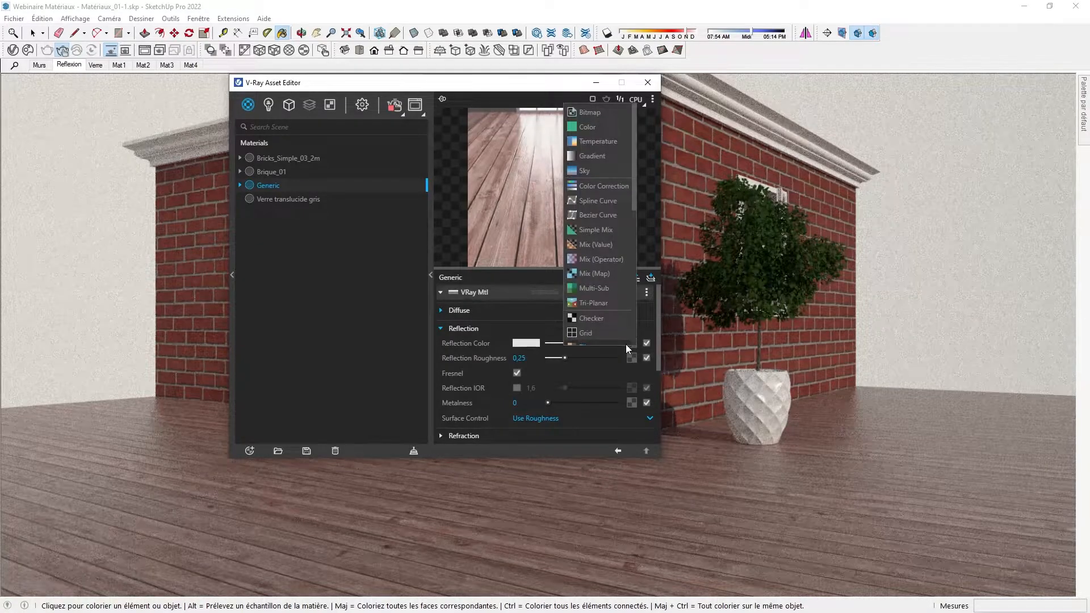
click(594, 111)
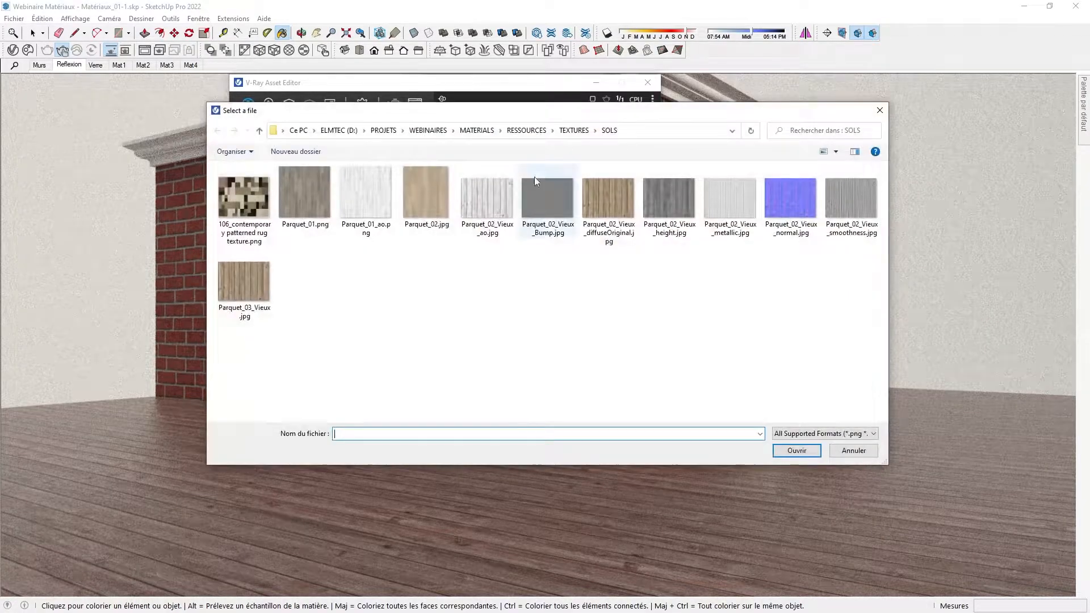
click(853, 200)
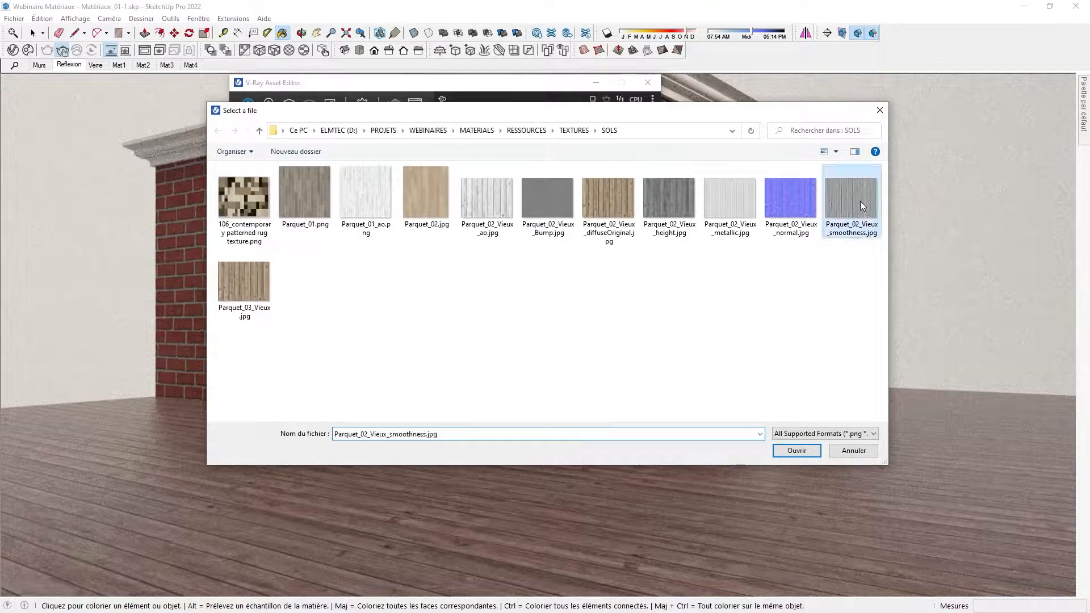
click(797, 450)
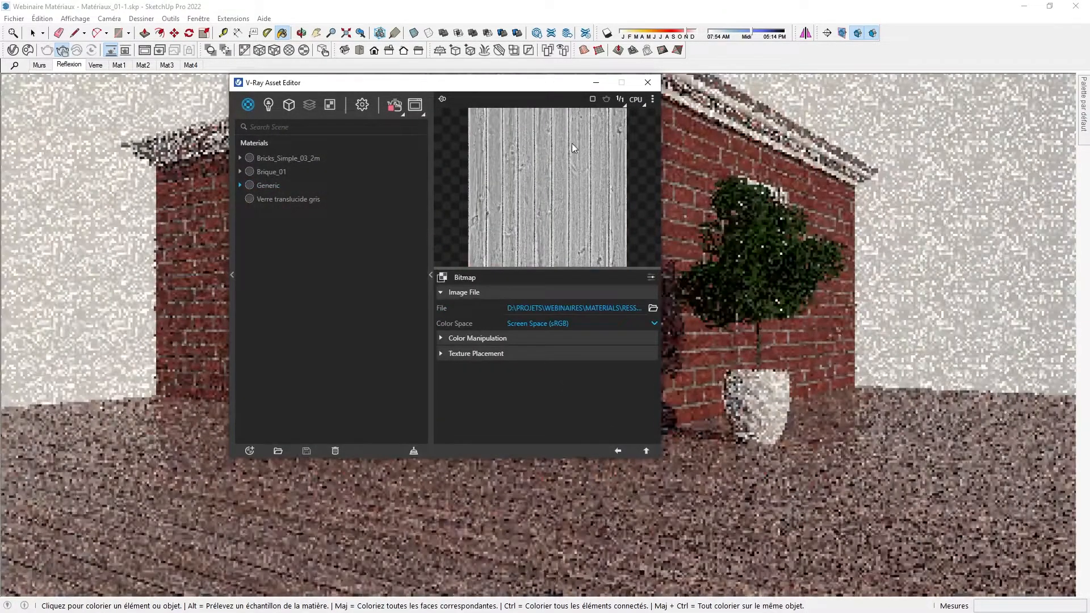
click(618, 451)
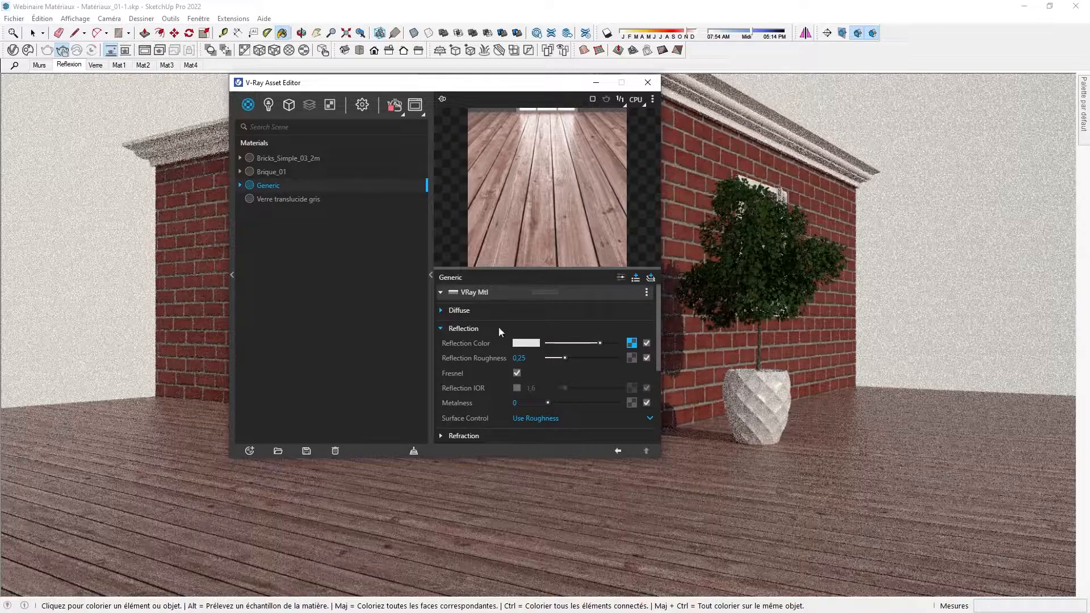
- Disable the diffuse texture temporarily to examine the reflection map on its own, and re-enable it
click(442, 311)
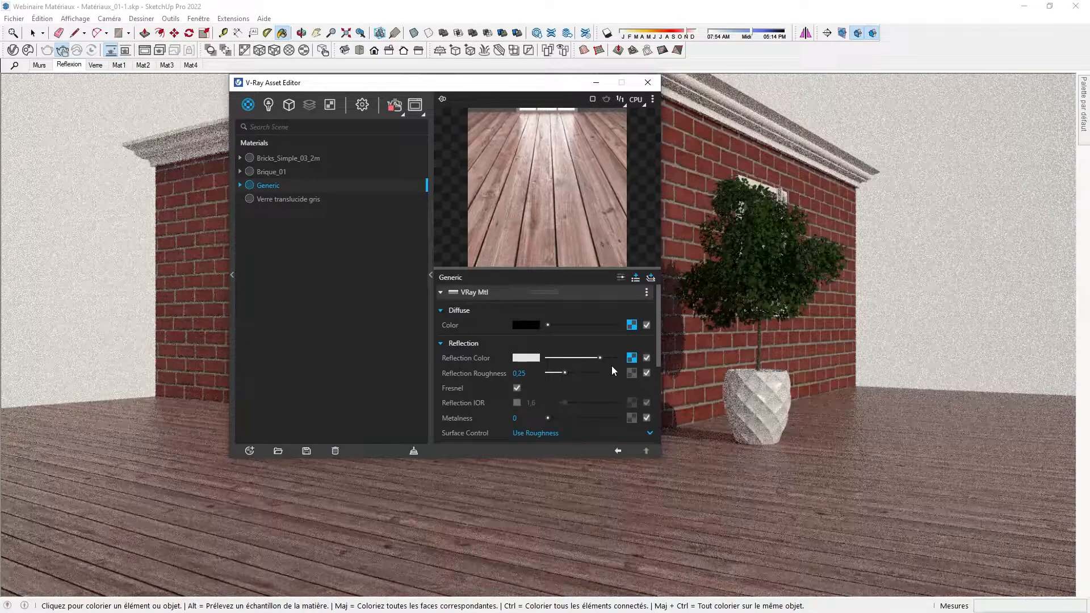
click(647, 325)
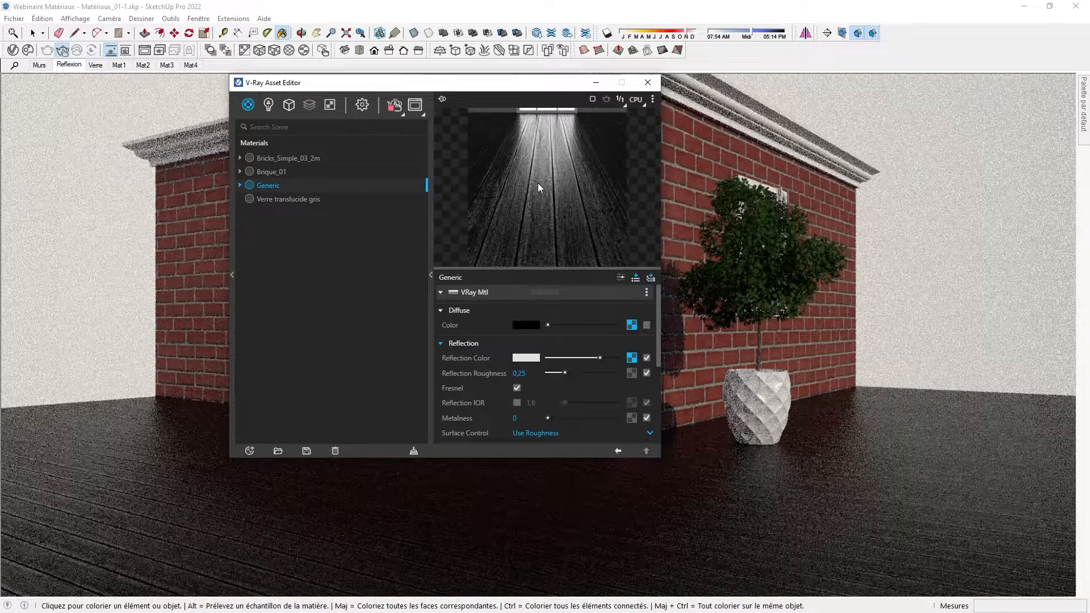
click(647, 325)
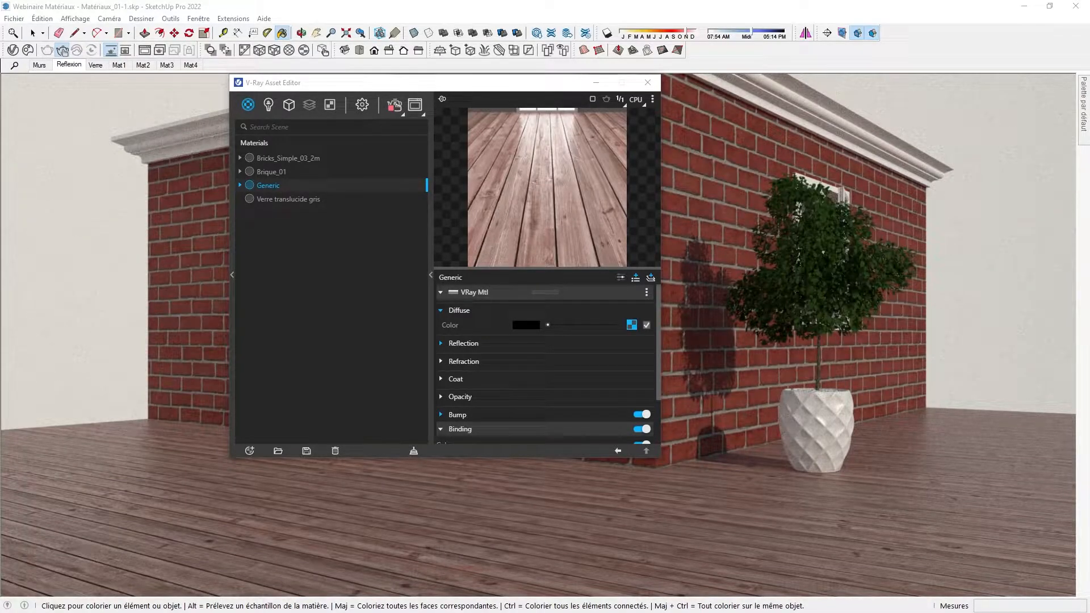
- Rename the Generic material as Parquet-01
double_click(273, 186)
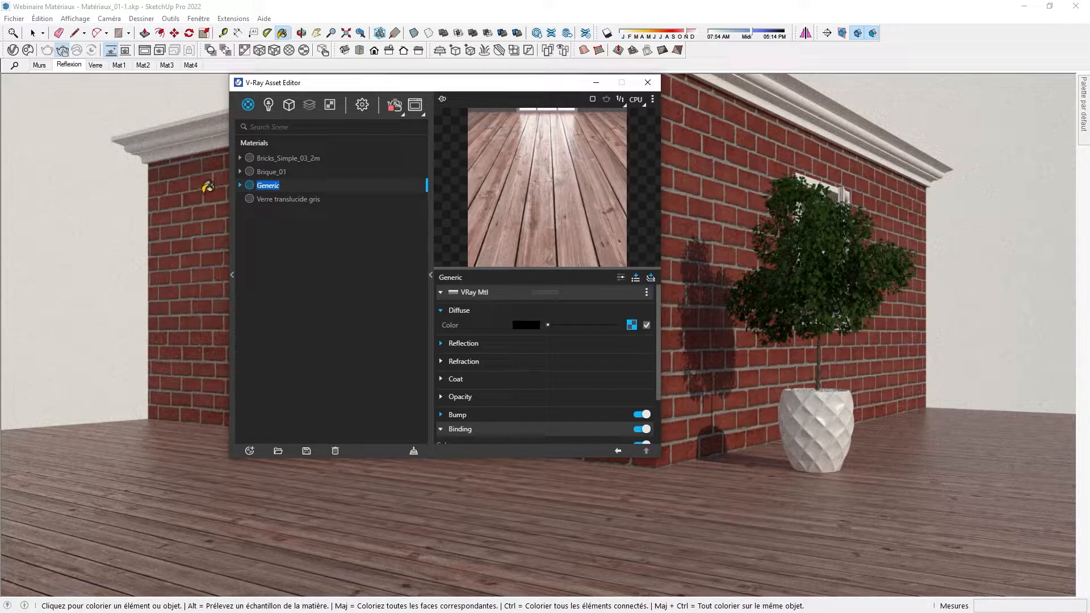
text(Parquet-01)
key(Return)
- Save the parquet material as Parquet-01.vrmat in the Sols subfolder of RESSOURCES > Mes Matériaux V-Ray
click(305, 452)
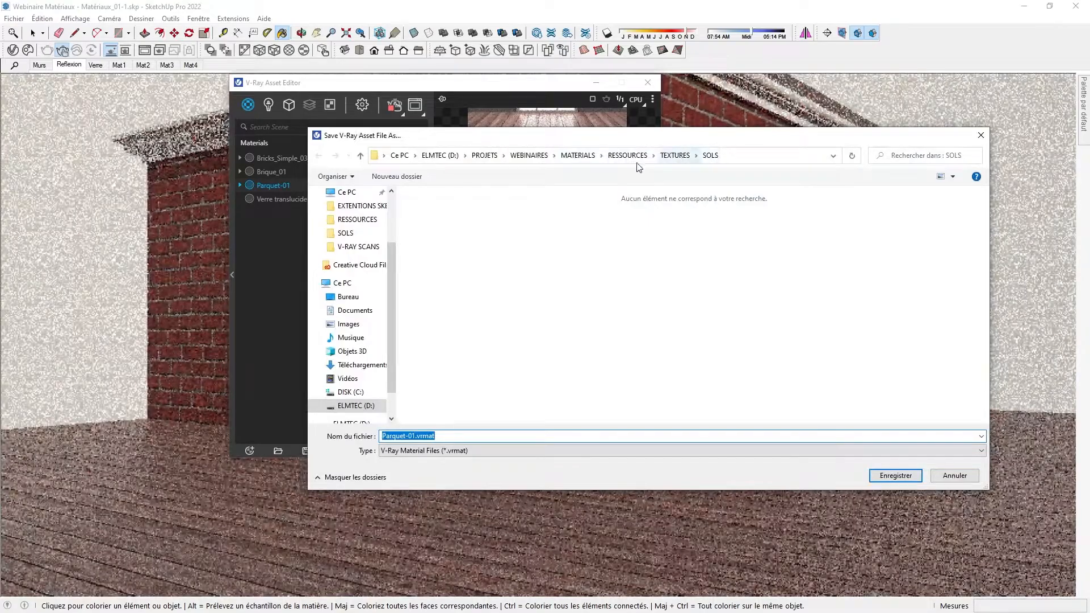
click(674, 155)
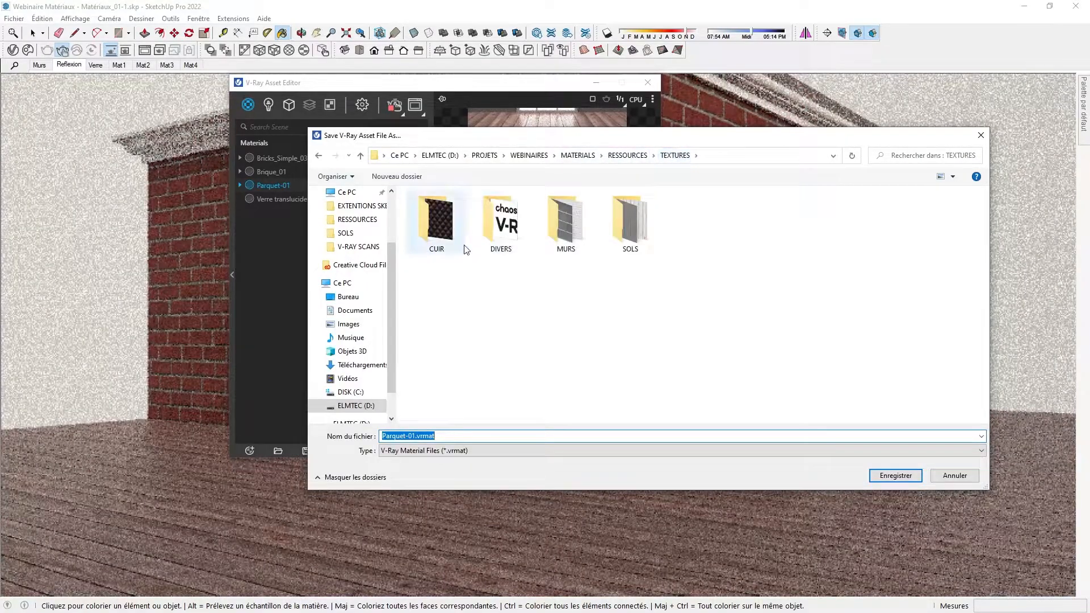
click(628, 156)
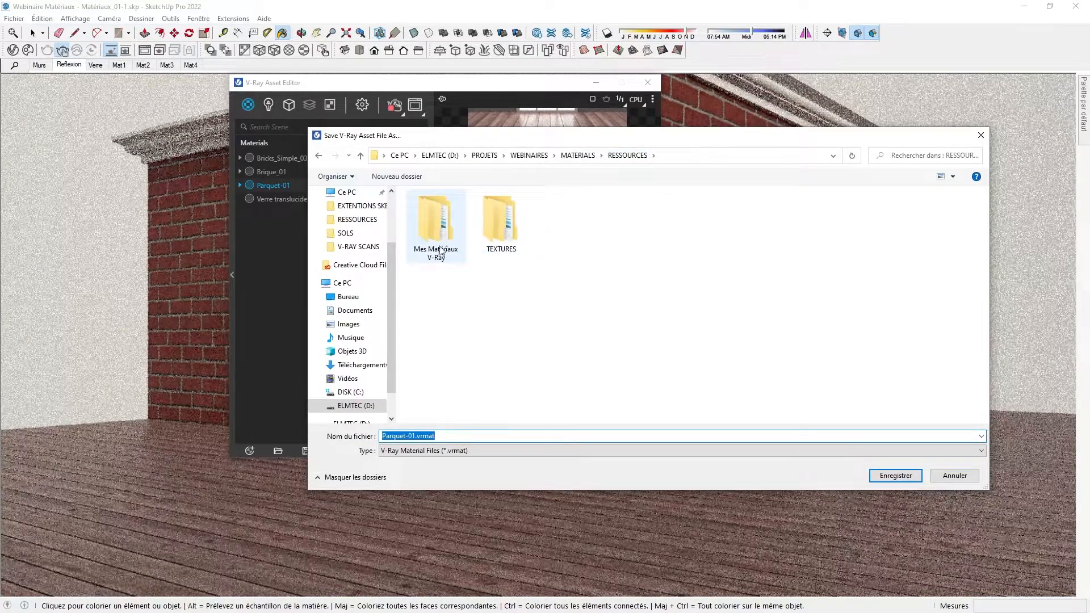
click(440, 253)
double_click(441, 236)
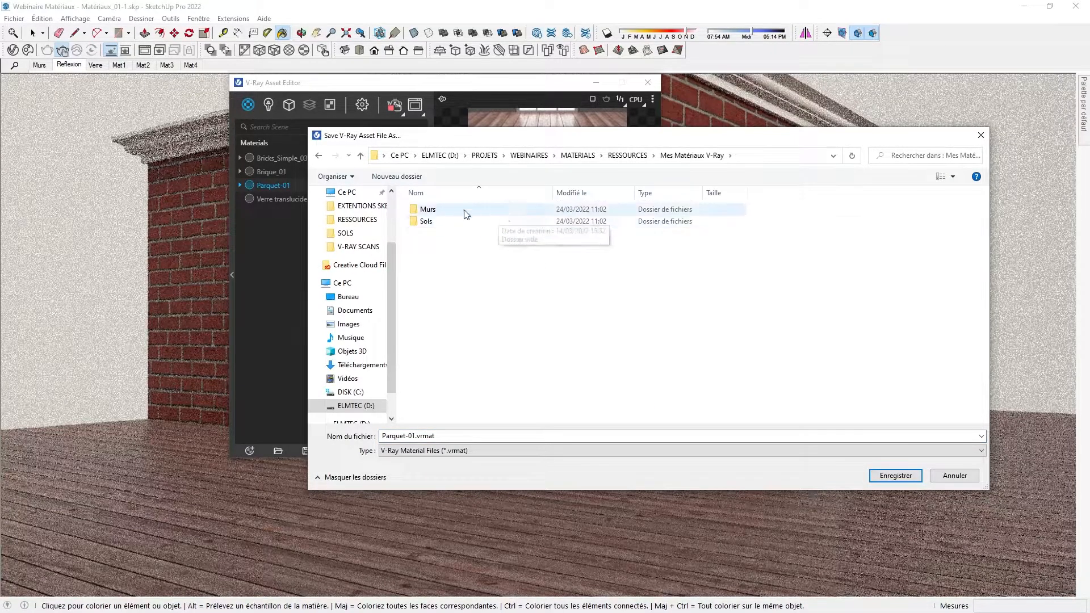
double_click(426, 222)
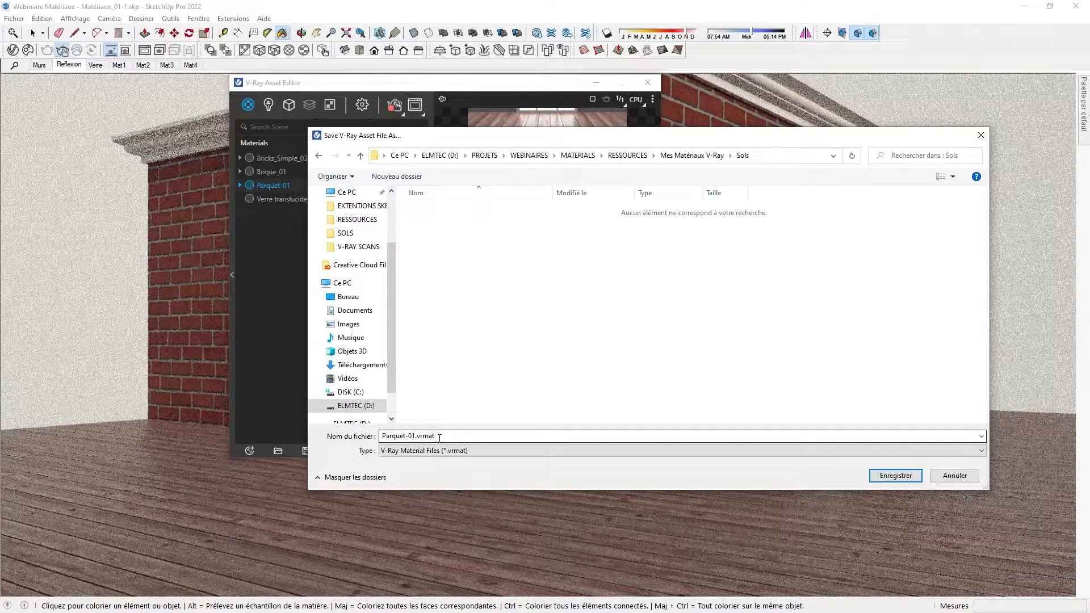
click(896, 475)
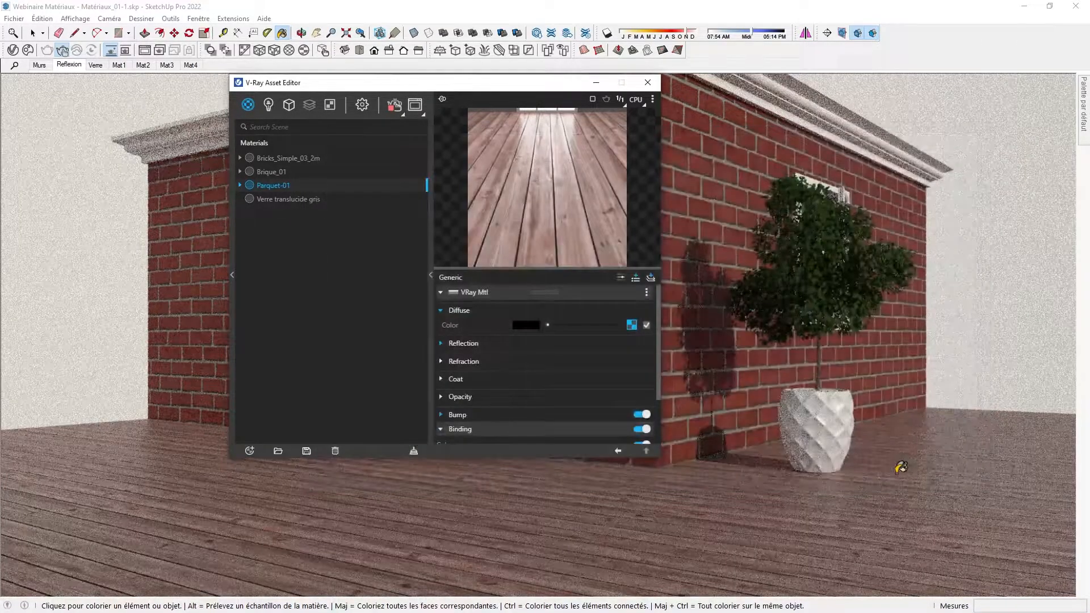
- Add the RESSOURCES > Mes Matériaux V-Ray folder as a custom location in the V-Ray material library
click(231, 276)
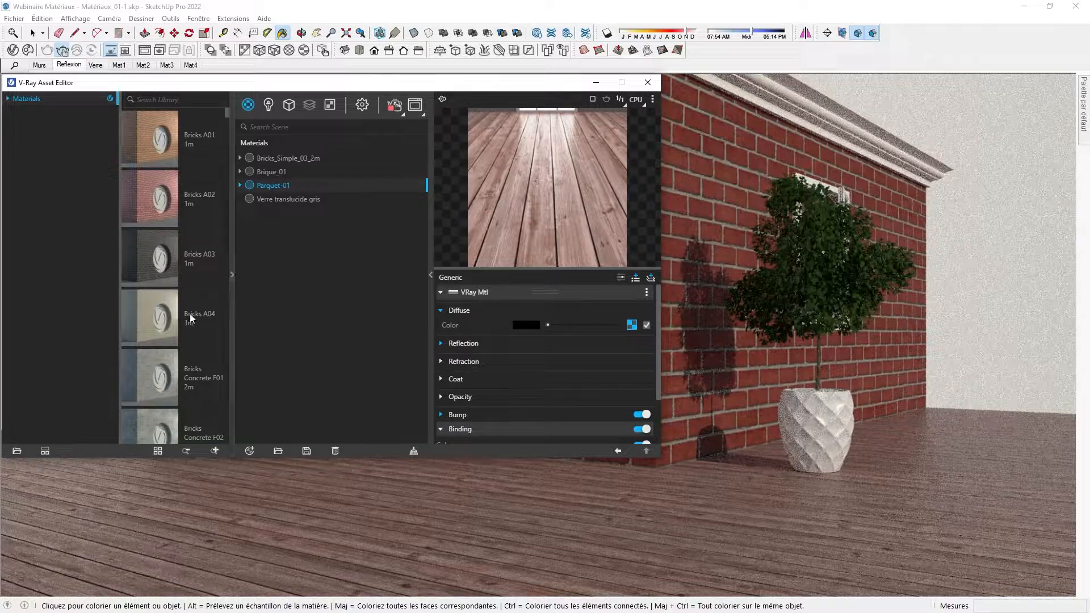
click(17, 451)
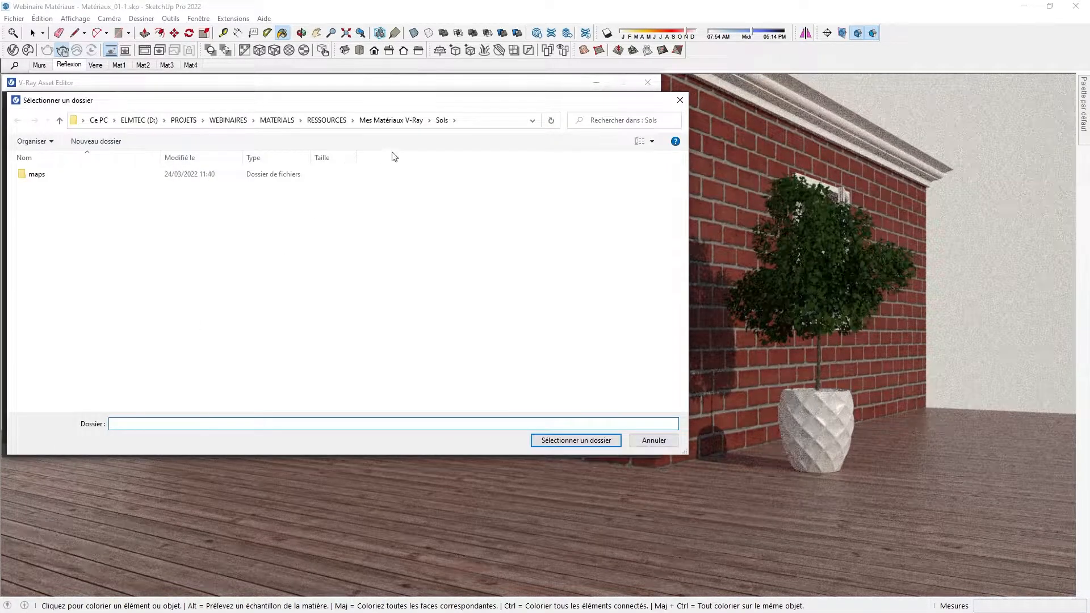
click(322, 121)
click(57, 209)
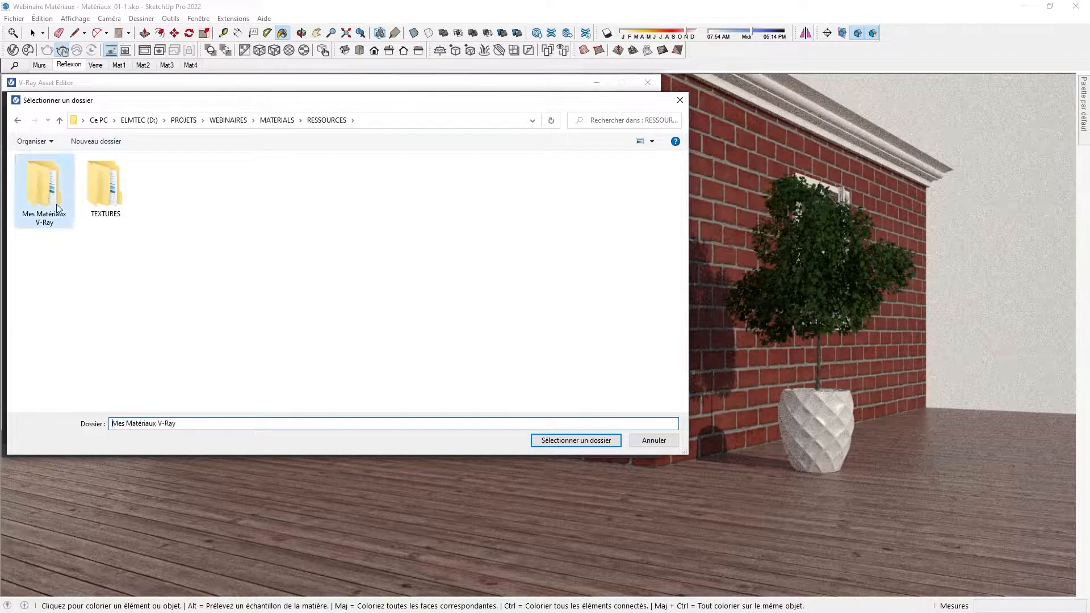
click(574, 441)
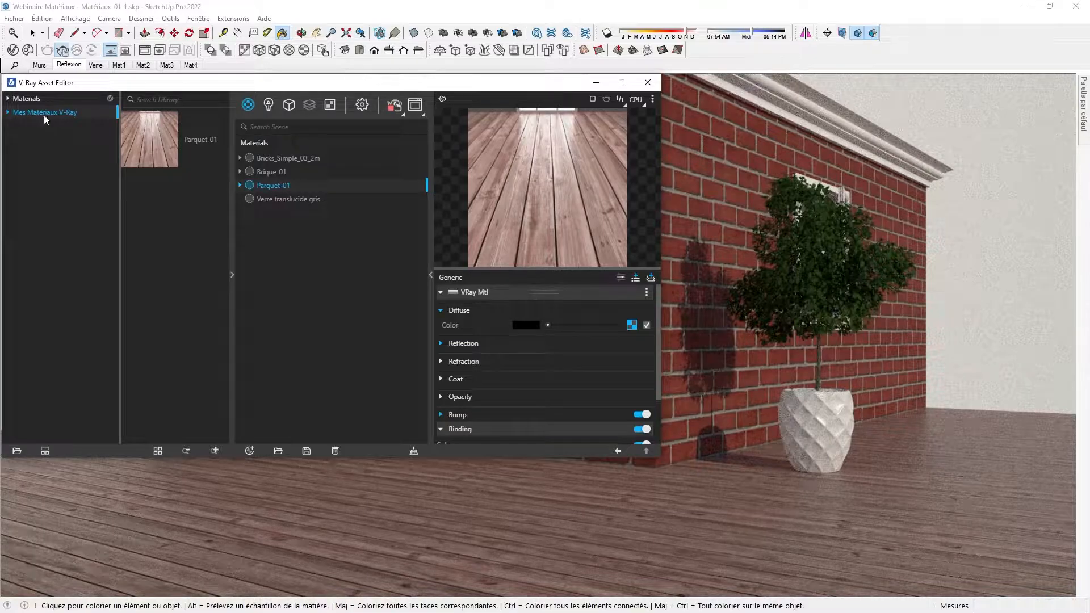
- Browse the Murs and Sols subfolders of the Mes Matériaux V-Ray library to examine their contents
click(7, 113)
click(29, 127)
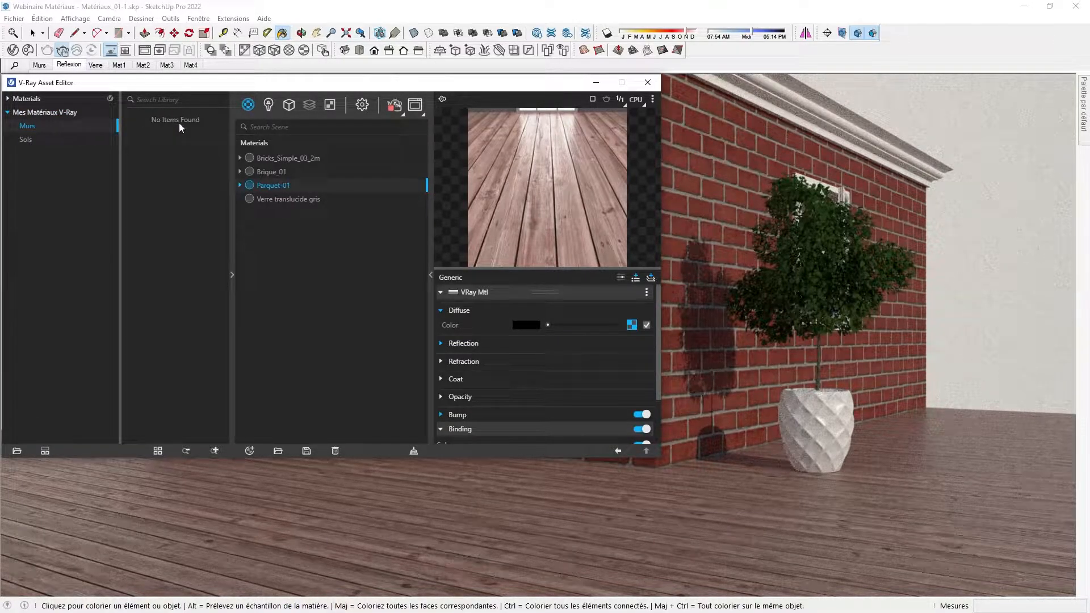
click(29, 140)
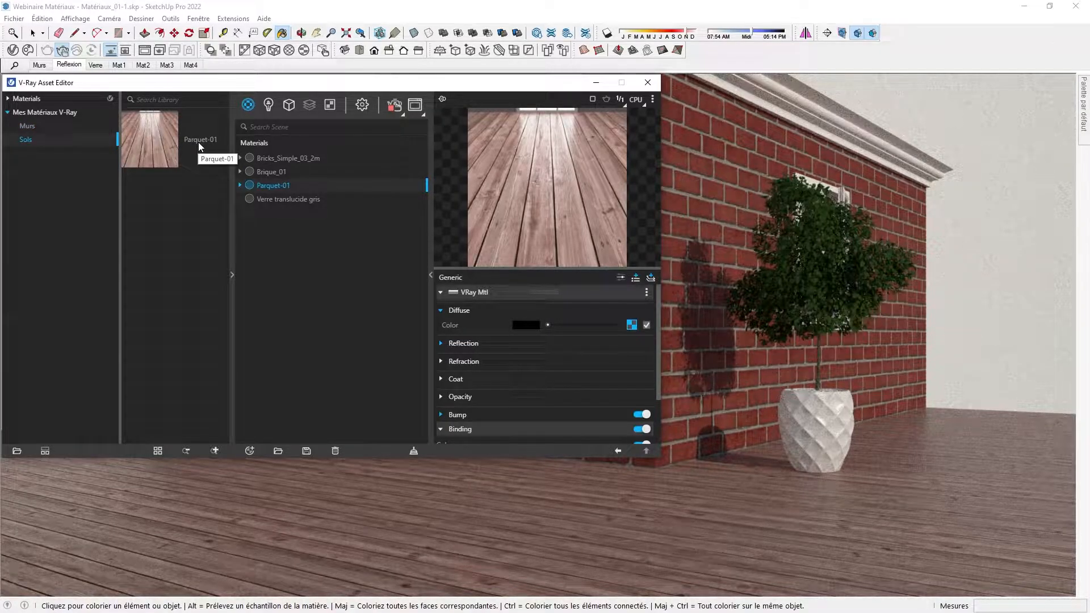
- Store the scene's Brique_01 material in the Murs subfolder of the custom library, and check the Sols subfolder
click(276, 173)
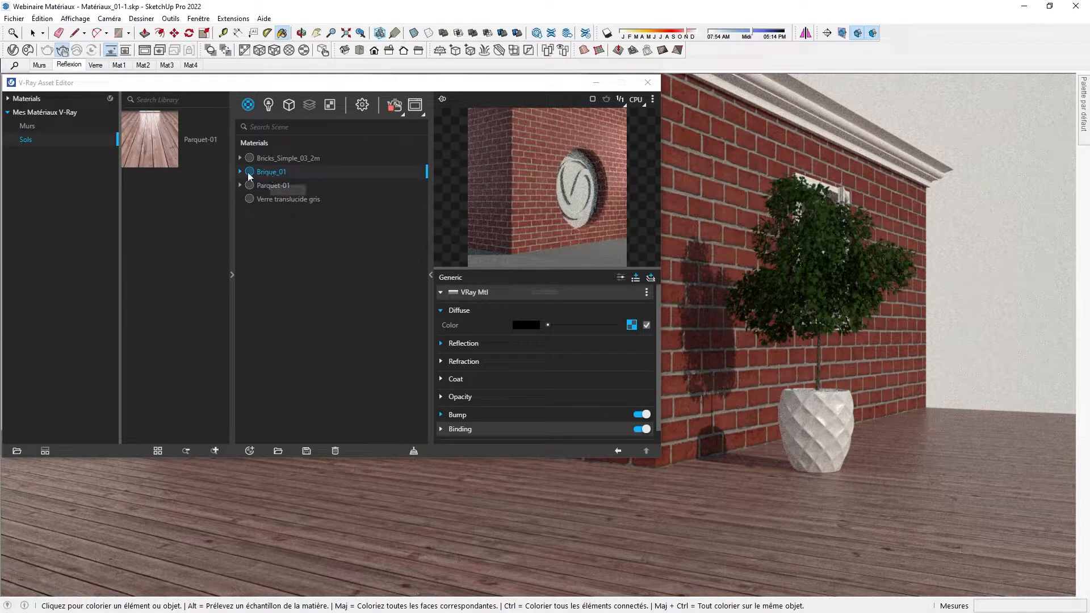
click(26, 125)
drag(274, 171, 176, 144)
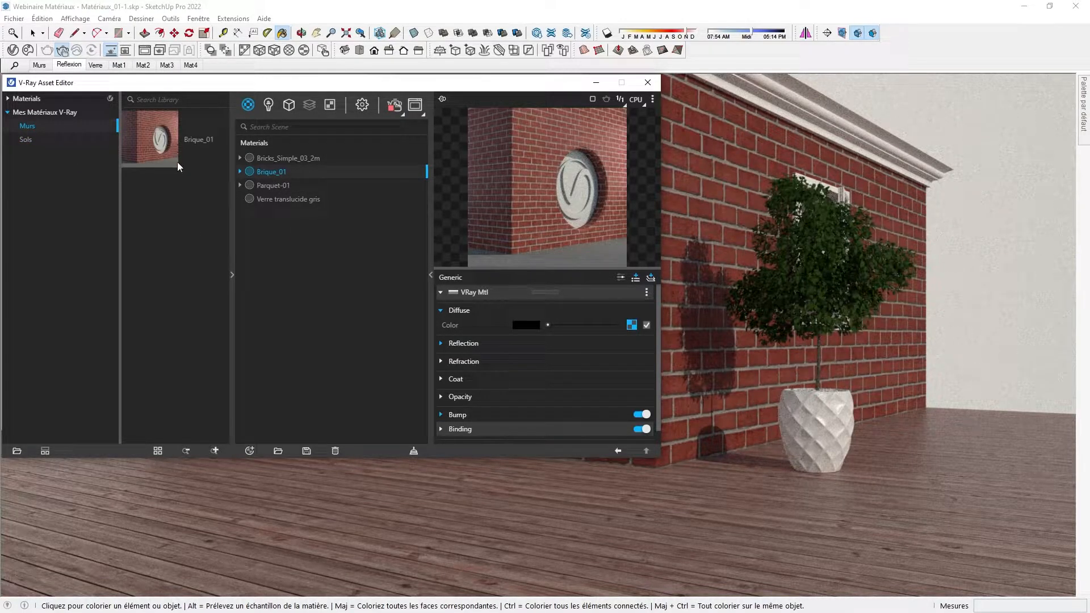
click(29, 140)
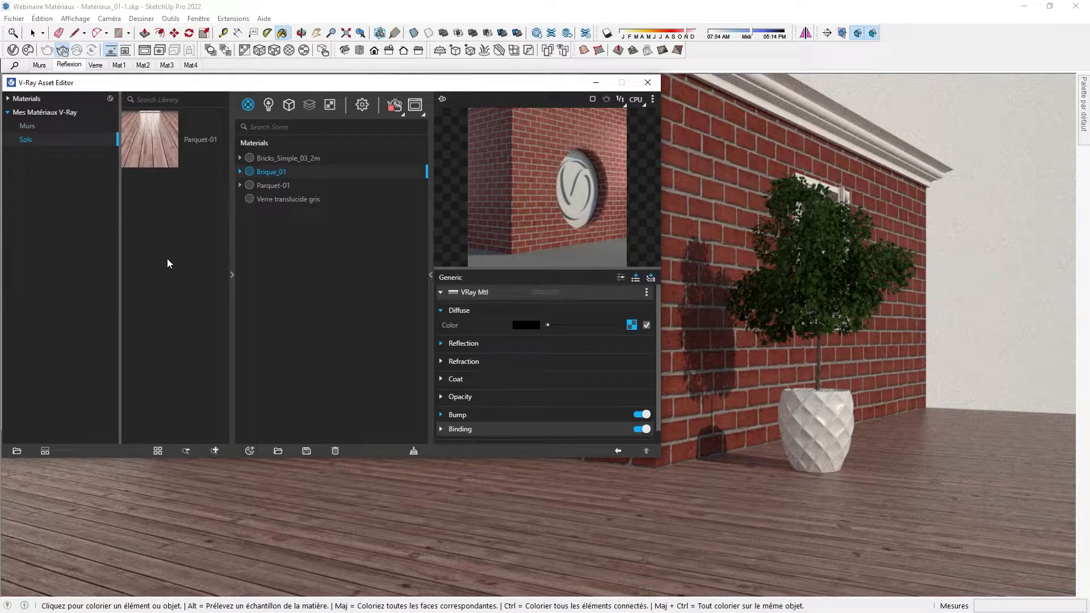
click(8, 113)
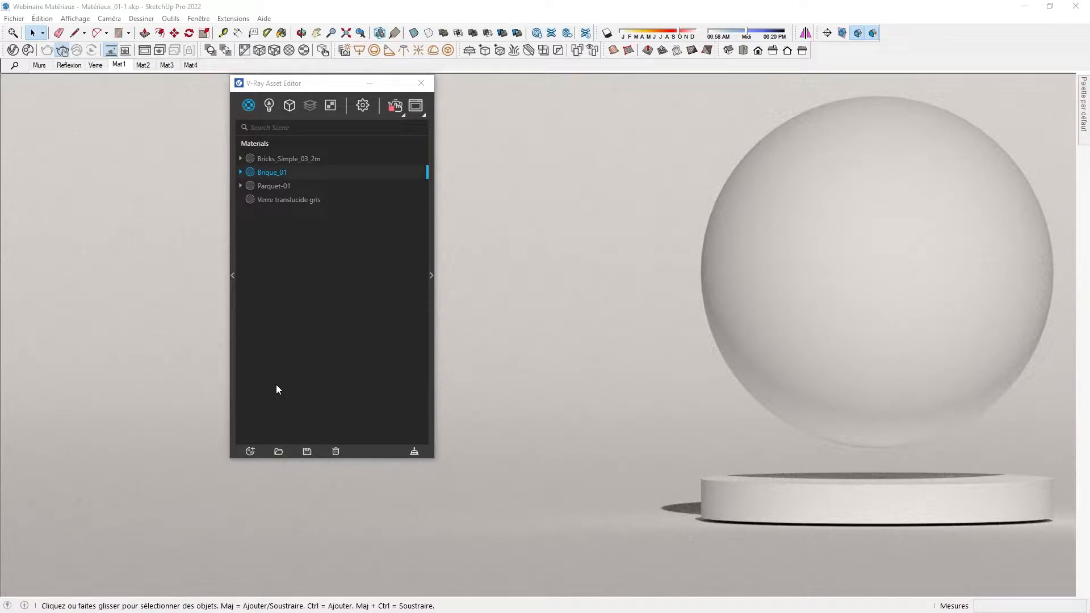
- Create a new Generic V-Ray material and apply it to the selected sphere in the Mat1 scene
click(247, 106)
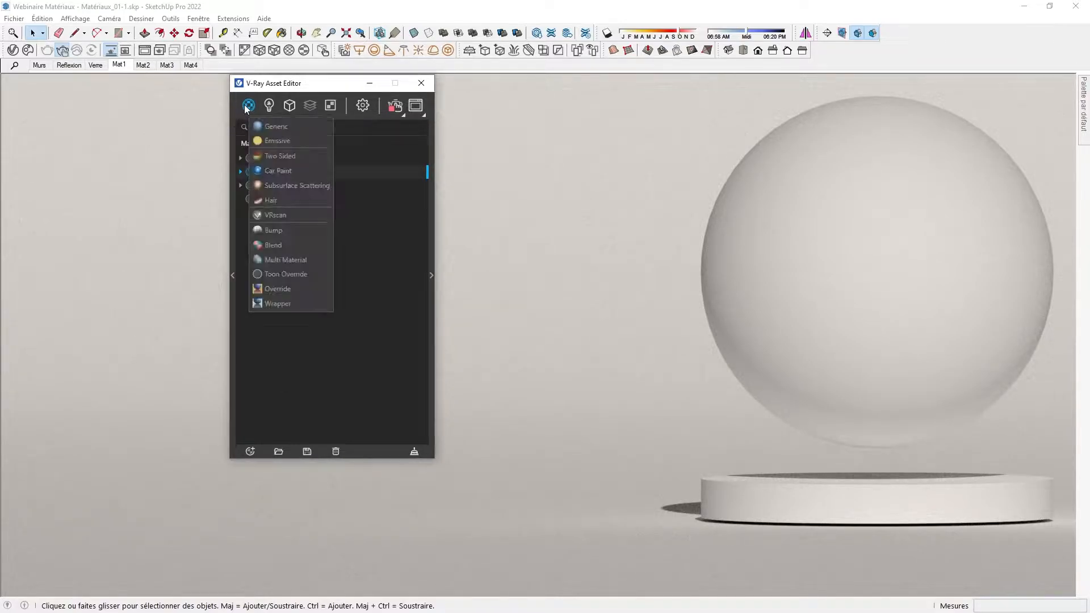
click(285, 127)
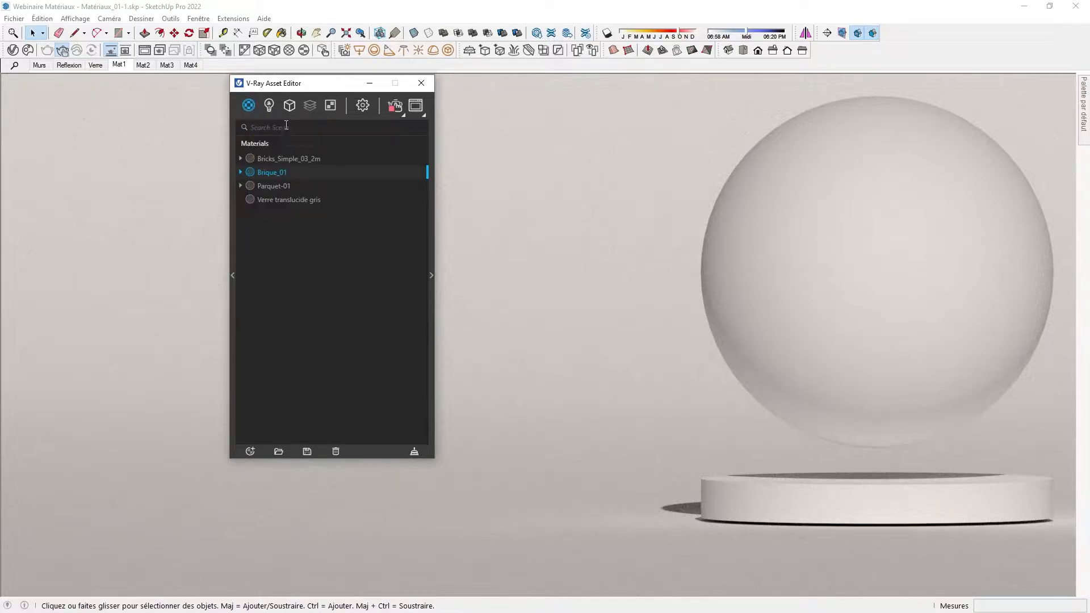
right_click(328, 184)
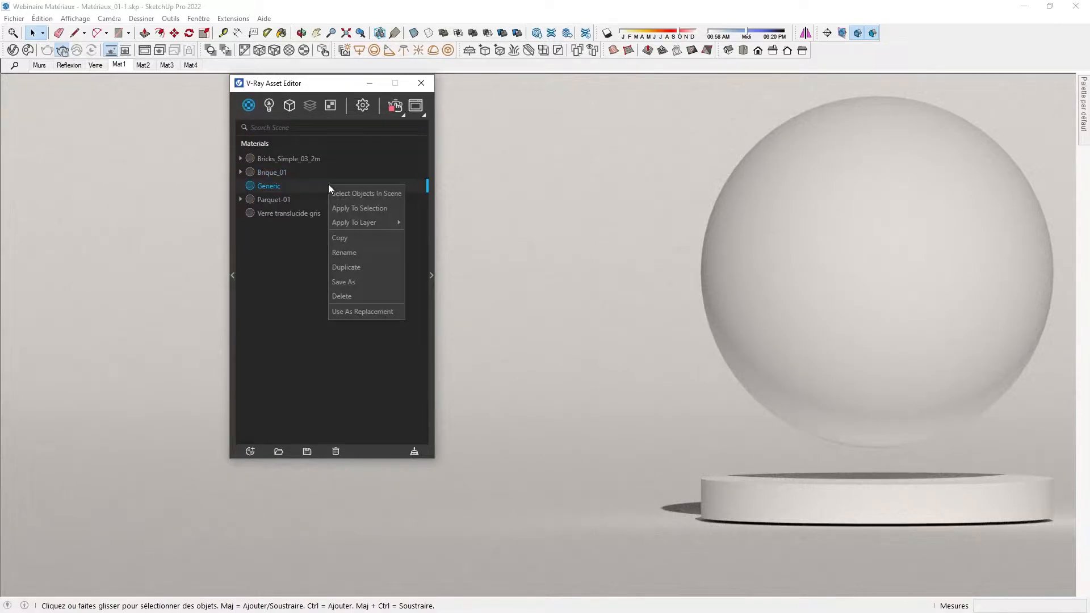
click(361, 206)
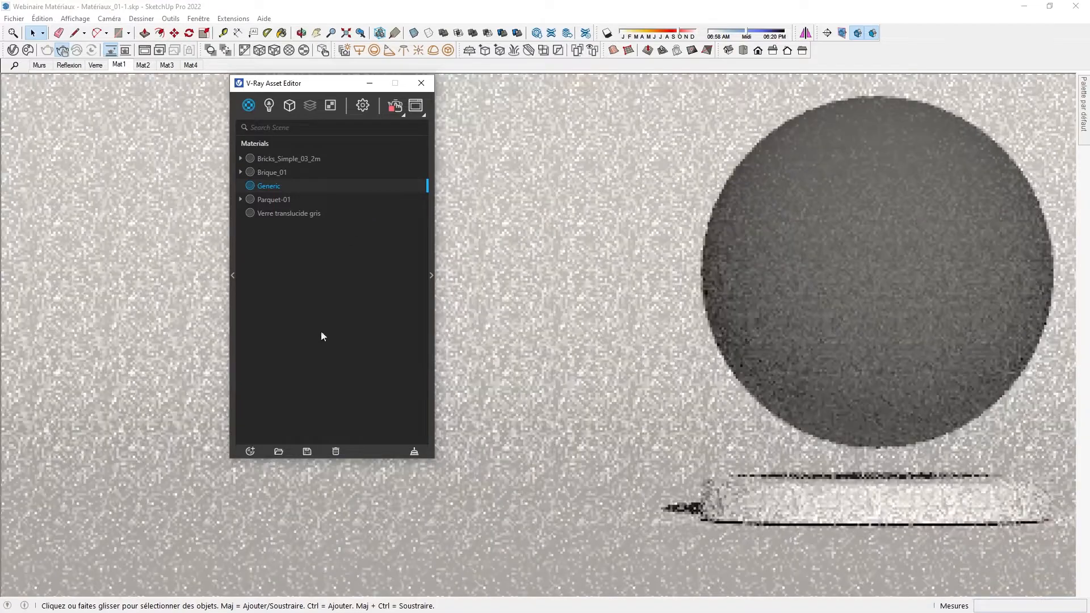
- Set the Generic material's diffuse colour to red with R 0.788, G 0.15 and B 0.15
click(430, 275)
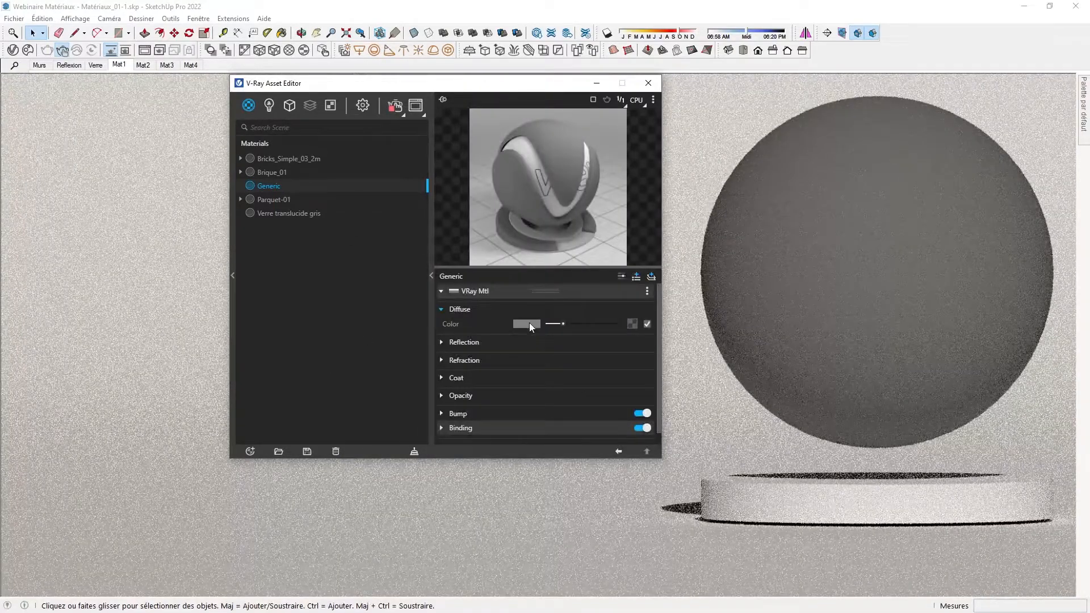
click(527, 324)
click(154, 283)
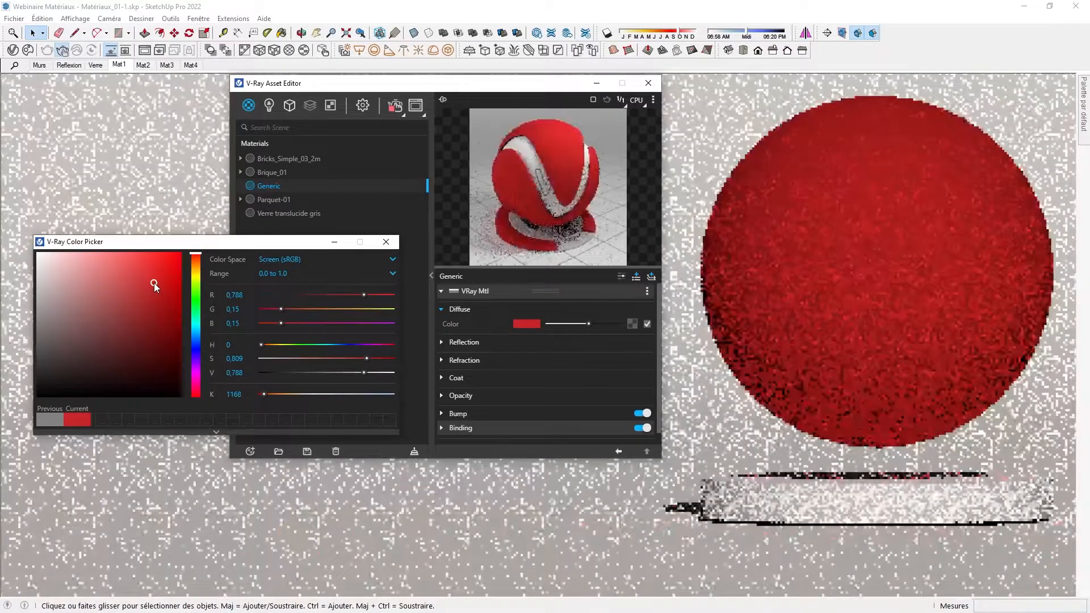
click(386, 241)
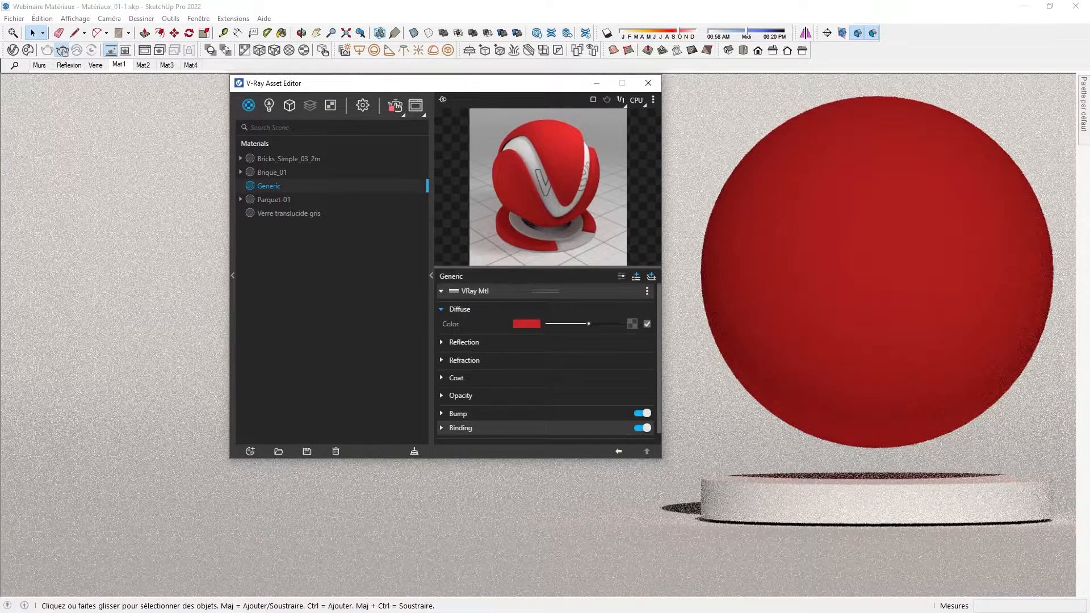
- Set the Generic material's reflection colour to white and its reflection glossiness to 0.7
click(442, 343)
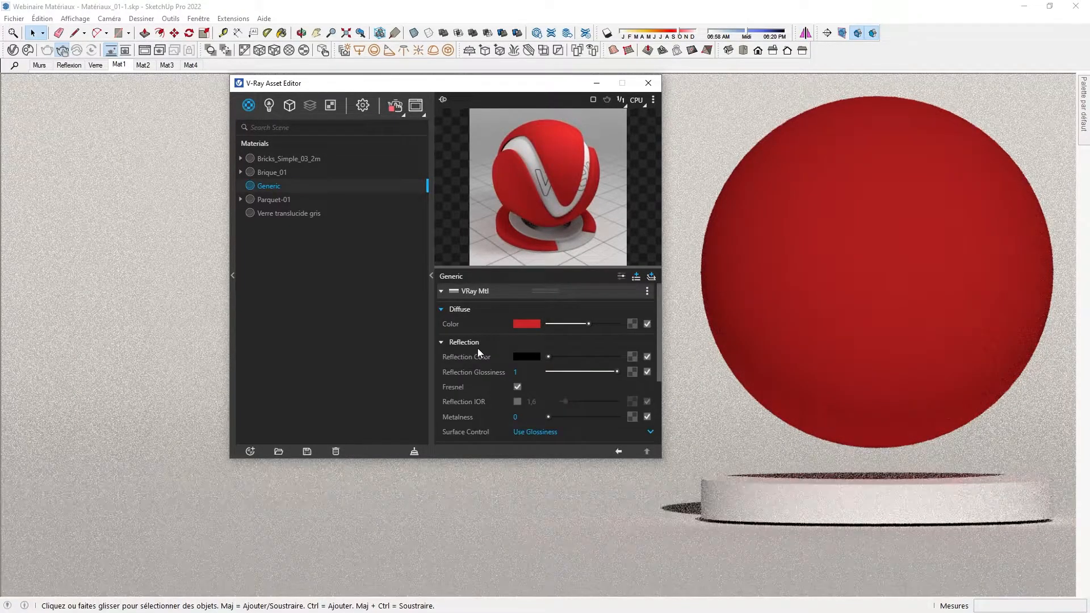
drag(549, 356, 620, 361)
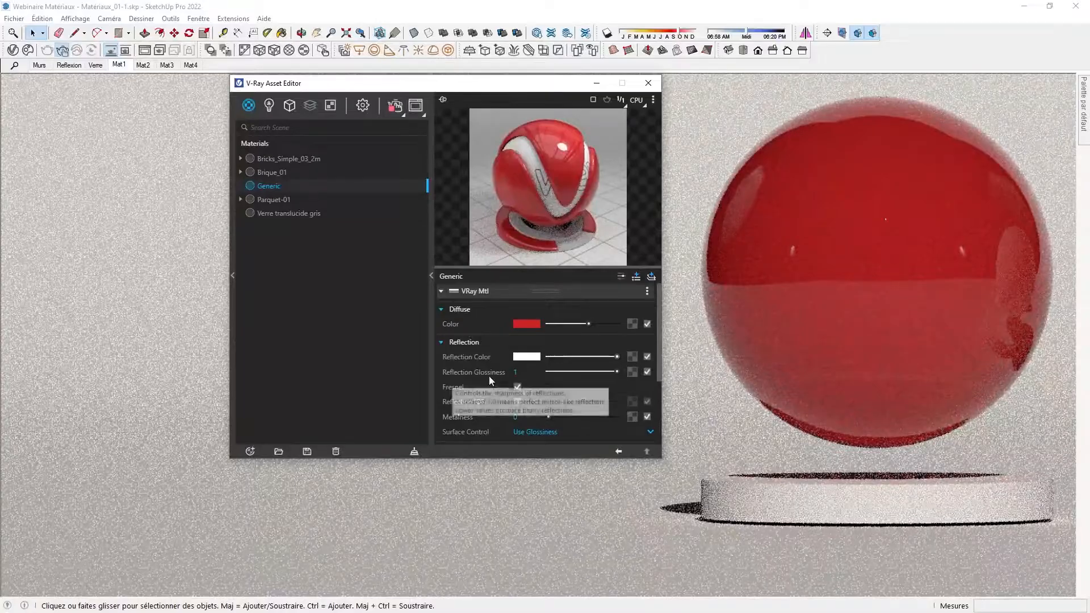
drag(617, 372, 596, 369)
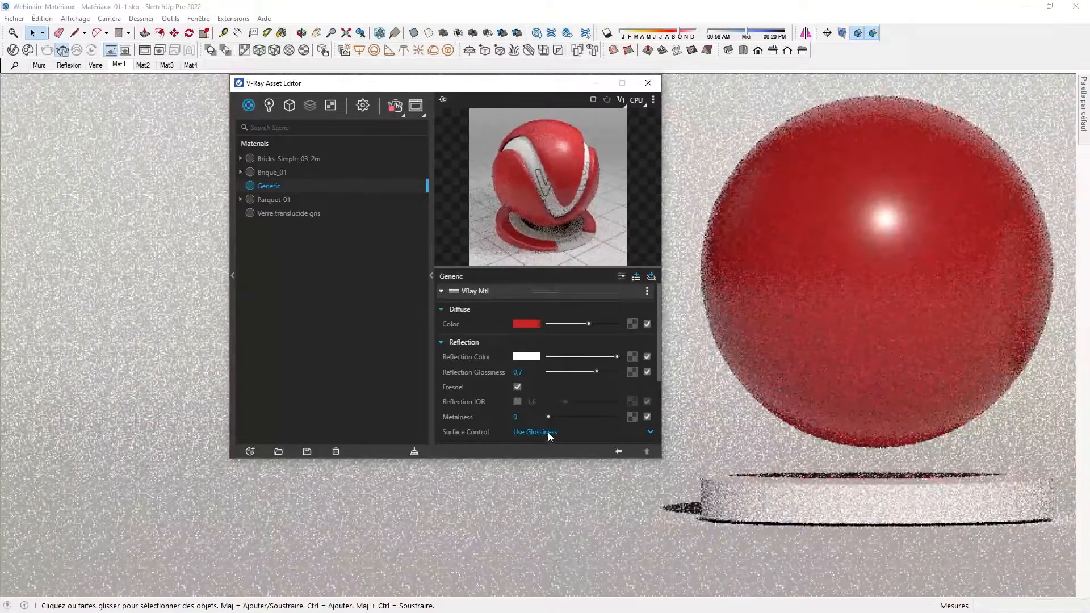
- Change the reflection's surface control to Use Roughness and set the reflection roughness to 0.5
click(548, 432)
click(548, 420)
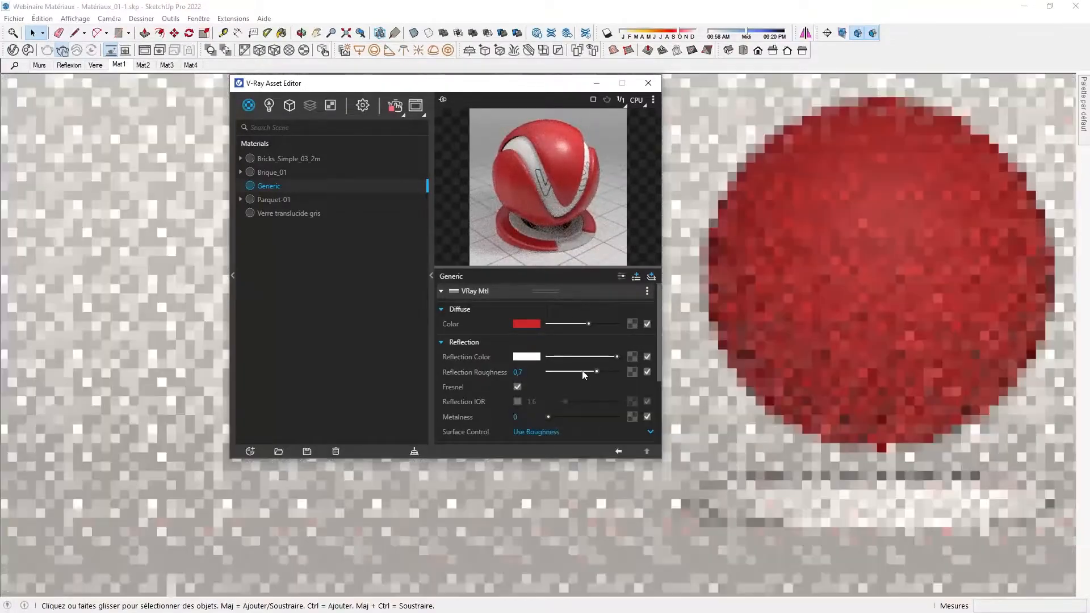
drag(597, 369, 581, 370)
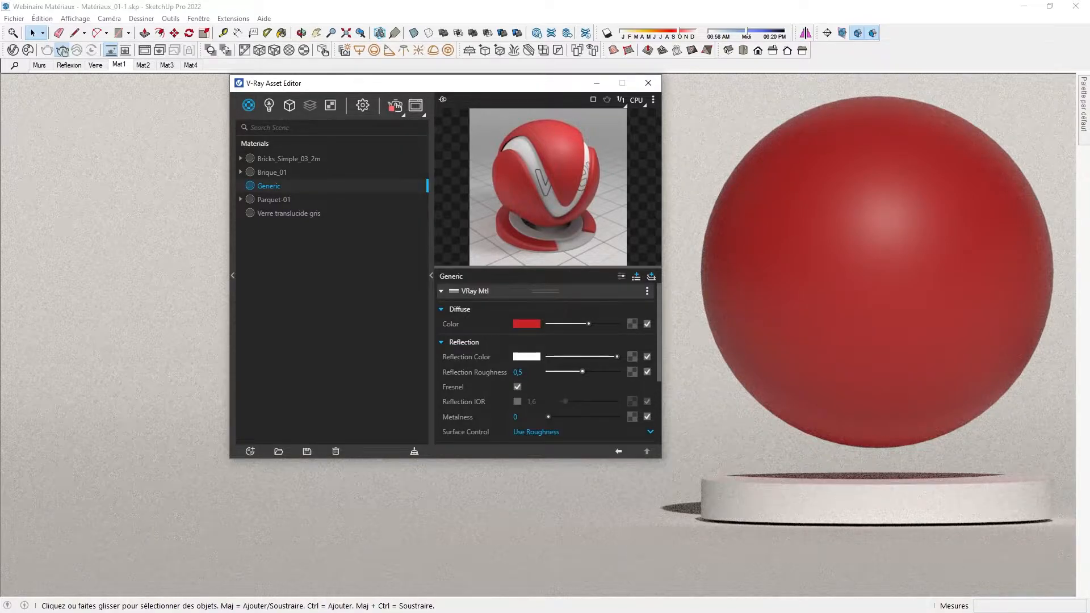
- Set the Generic material's refraction colour to full white to make the sphere transparent
click(441, 341)
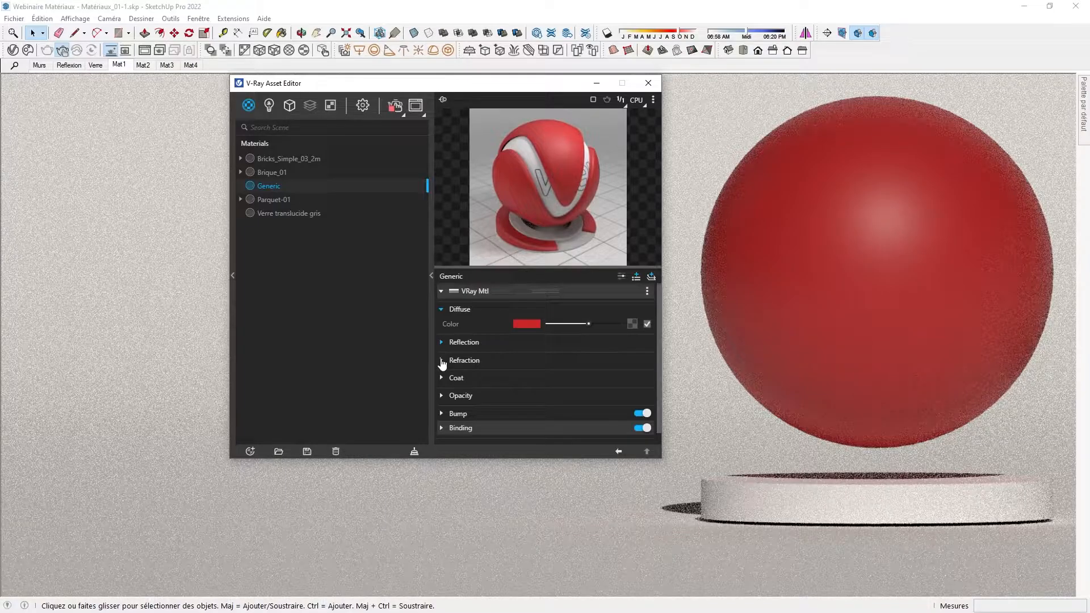
click(442, 361)
drag(548, 374, 626, 376)
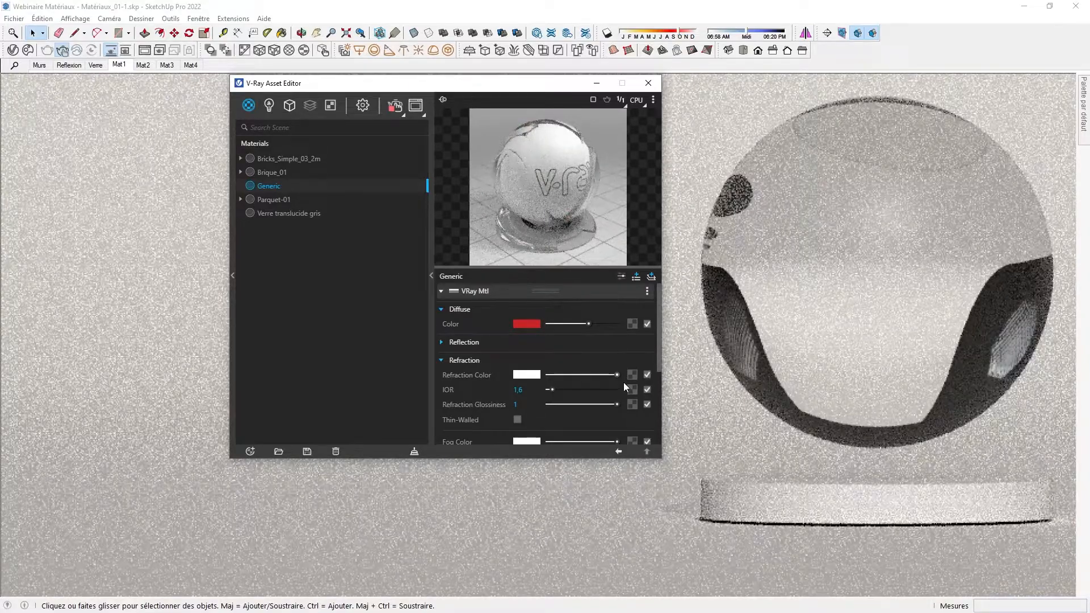
- Reduce the reflection roughness to its minimum, and set the refraction IOR to 1.52 after trying 7.69
click(442, 342)
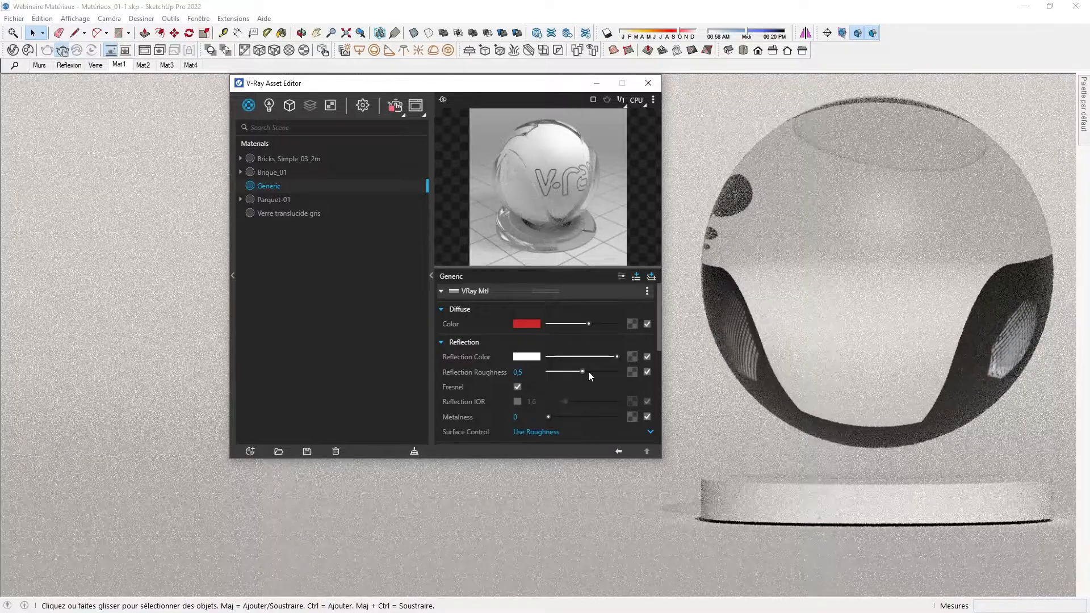
drag(583, 371, 509, 386)
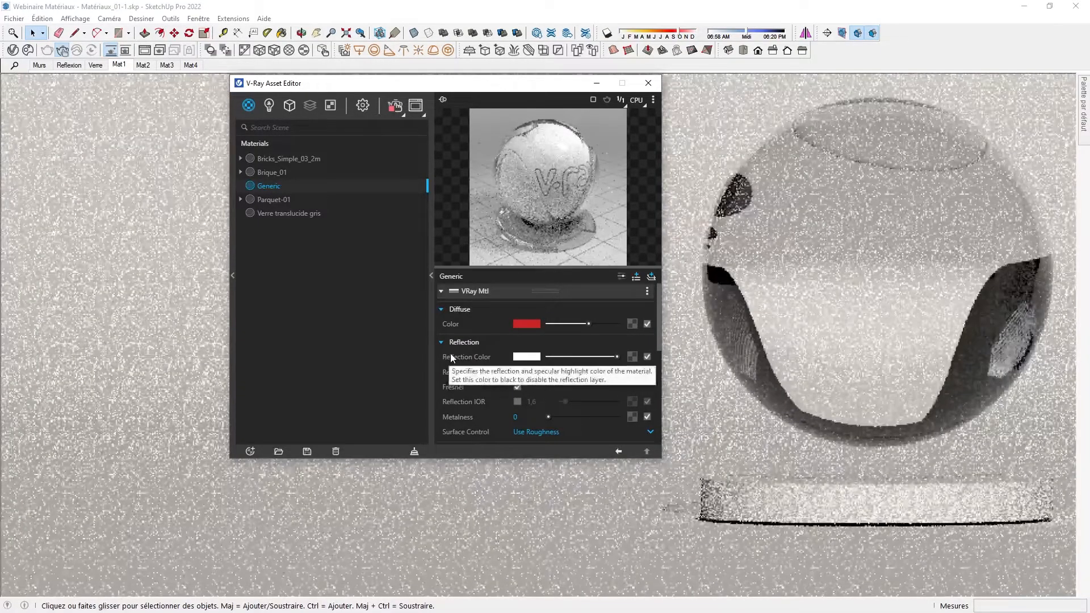
click(442, 343)
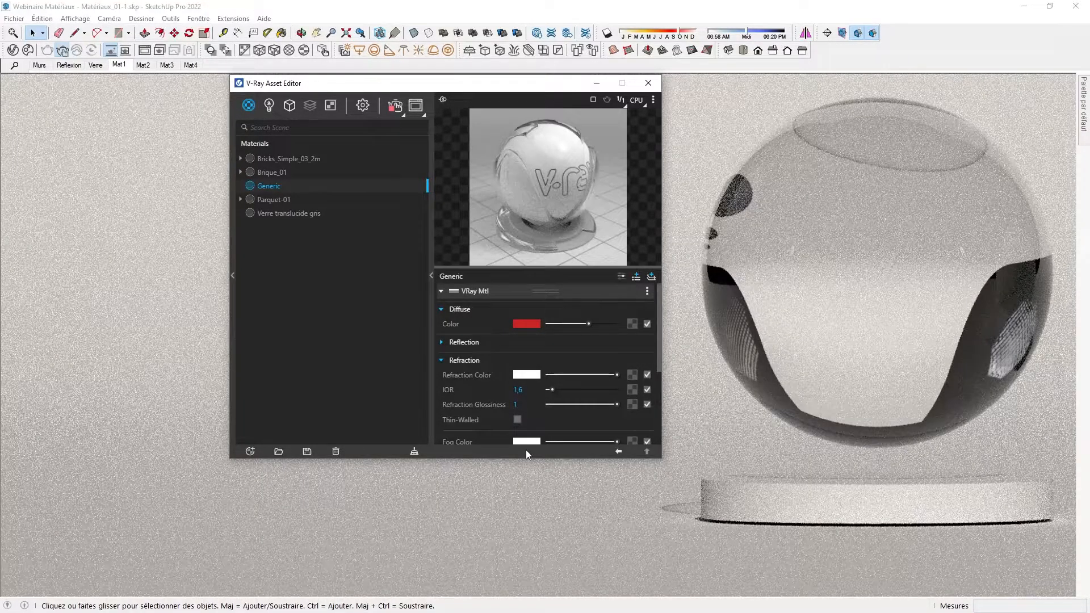
drag(553, 389, 569, 389)
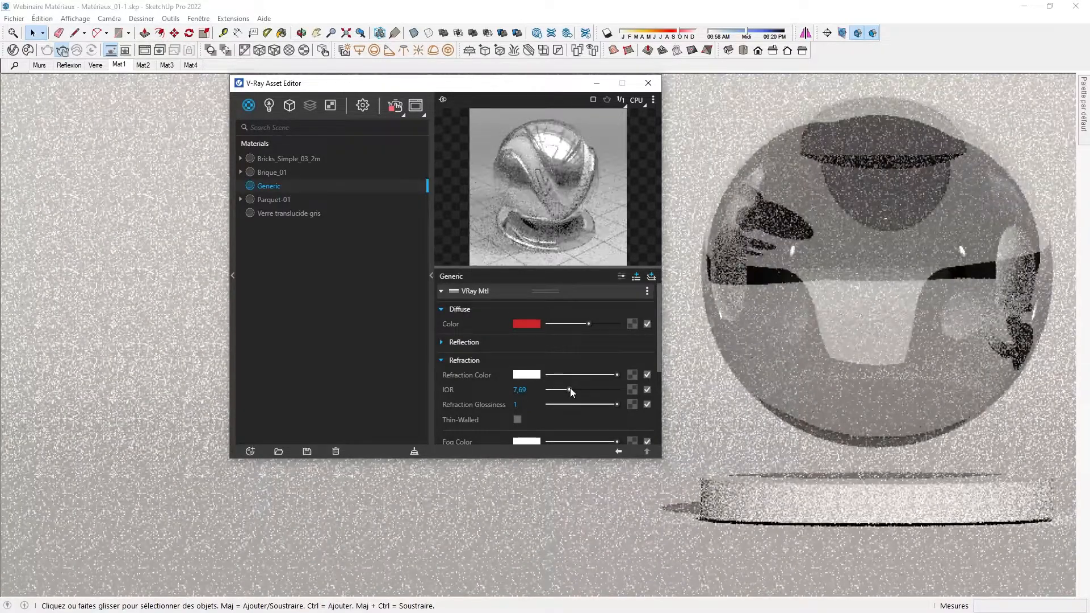
drag(569, 390, 551, 390)
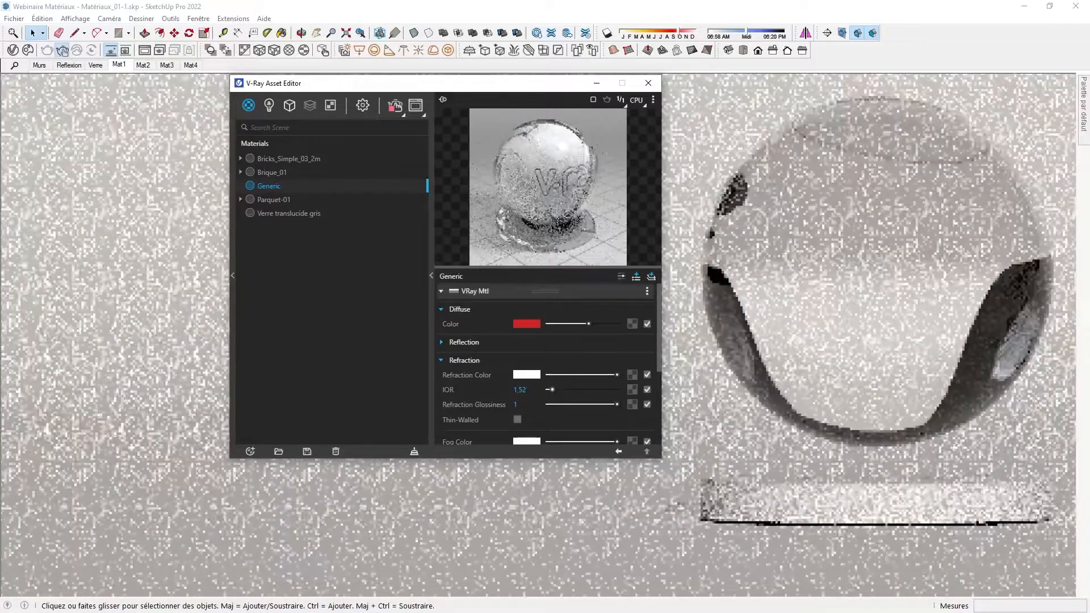
- Switch to the browser to look up glass in the pixelandpoly.com Index of Refraction list, and return to SketchUp
key(alt+Tab)
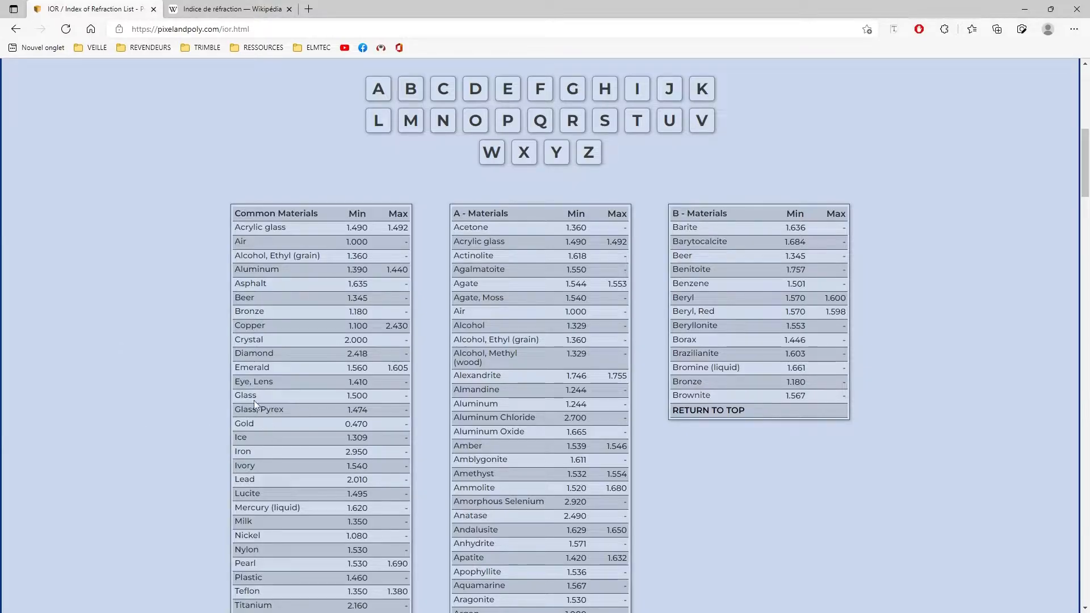
drag(260, 394, 214, 393)
key(alt+Tab)
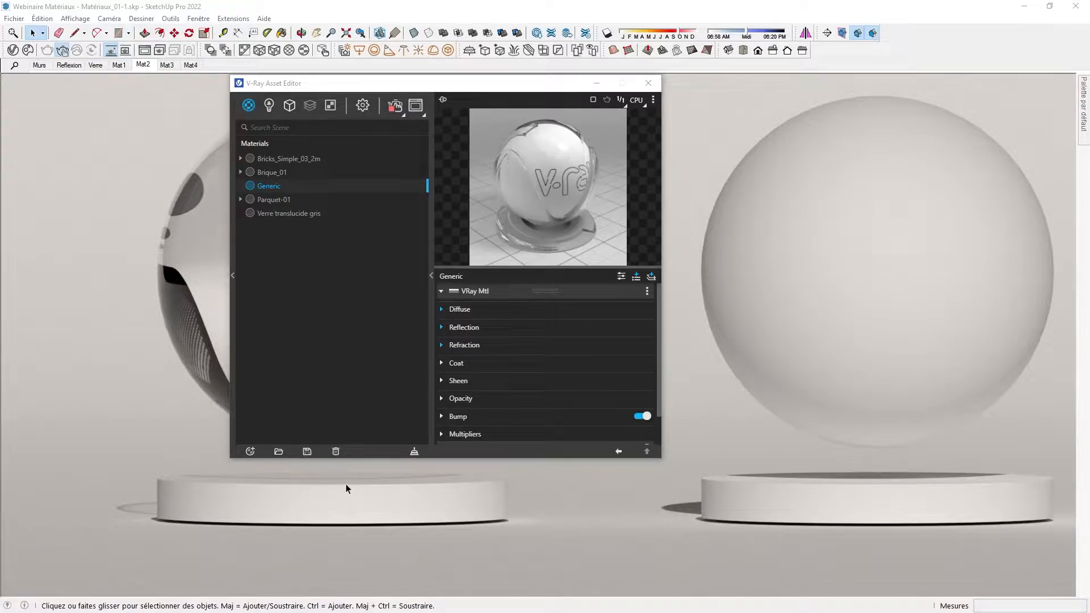
- Examine the advanced Diffuse, Reflection and Refraction parameters of the Generic material, and switch it back to basic settings
click(441, 310)
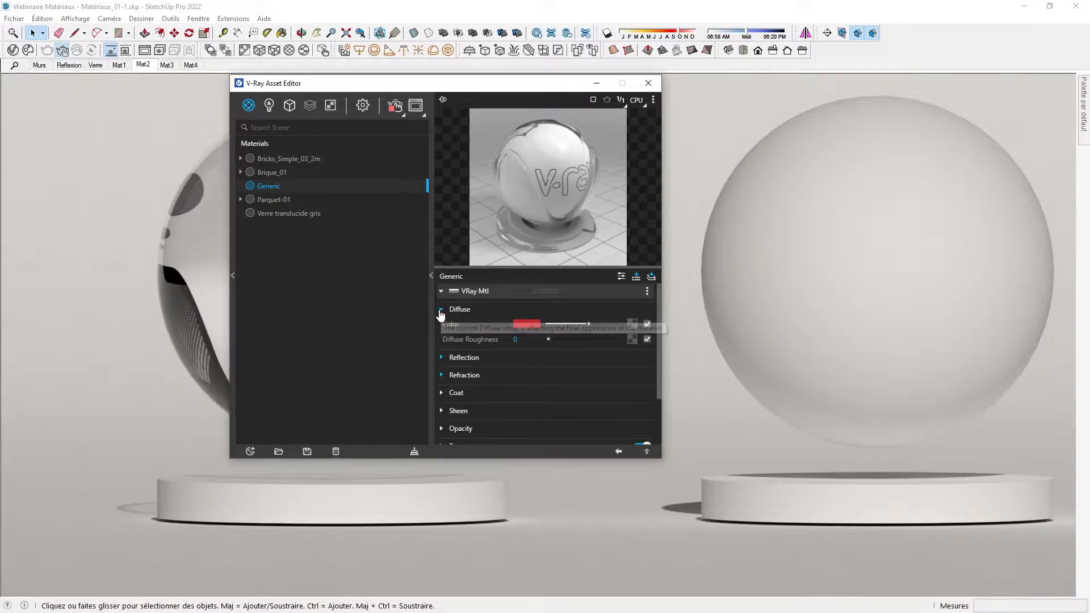
click(441, 310)
click(442, 328)
click(442, 328)
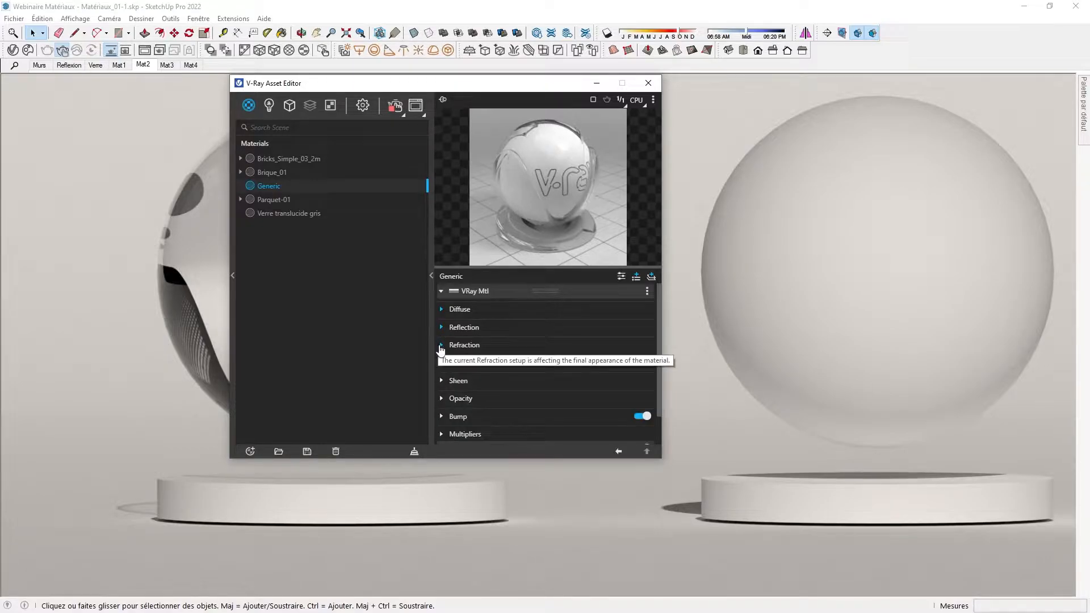
click(441, 345)
click(443, 345)
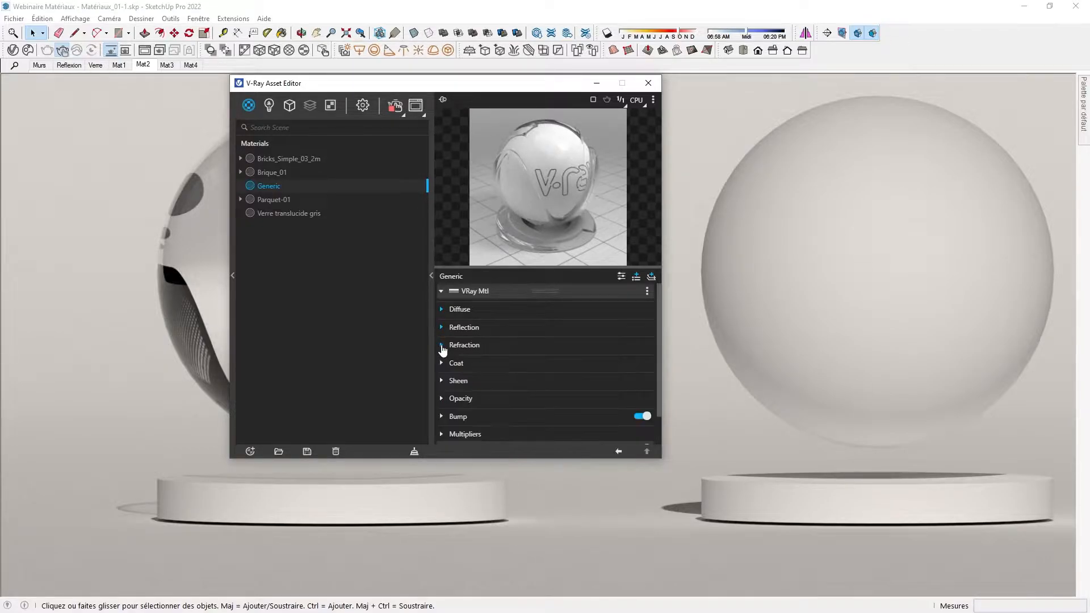
click(621, 277)
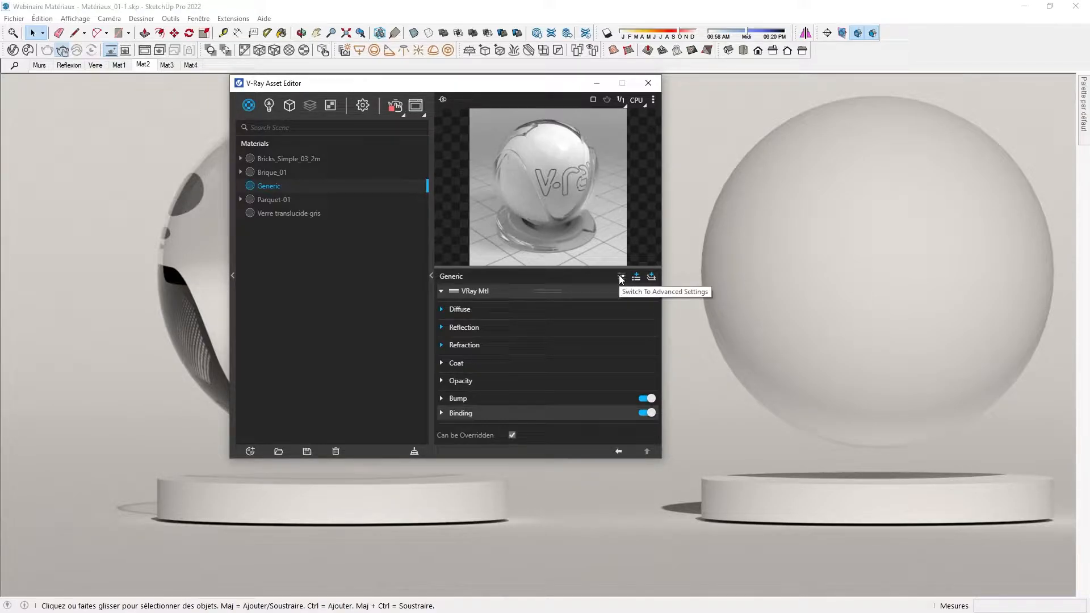
- Examine the Generic material's advanced parameter groups and the attributes and layers that can be added to it
click(621, 277)
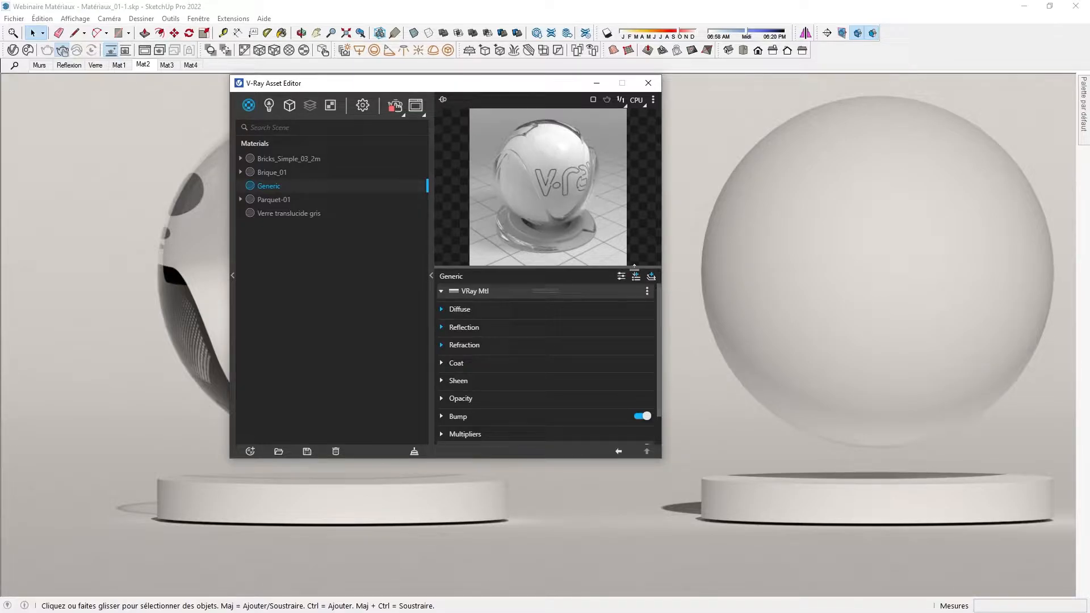
click(637, 276)
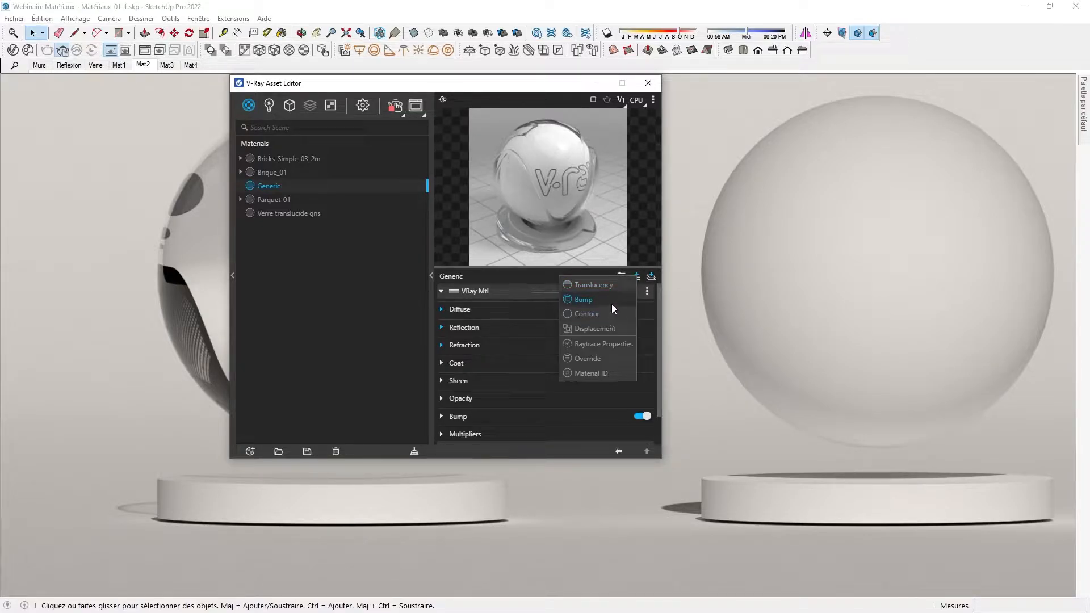
click(651, 276)
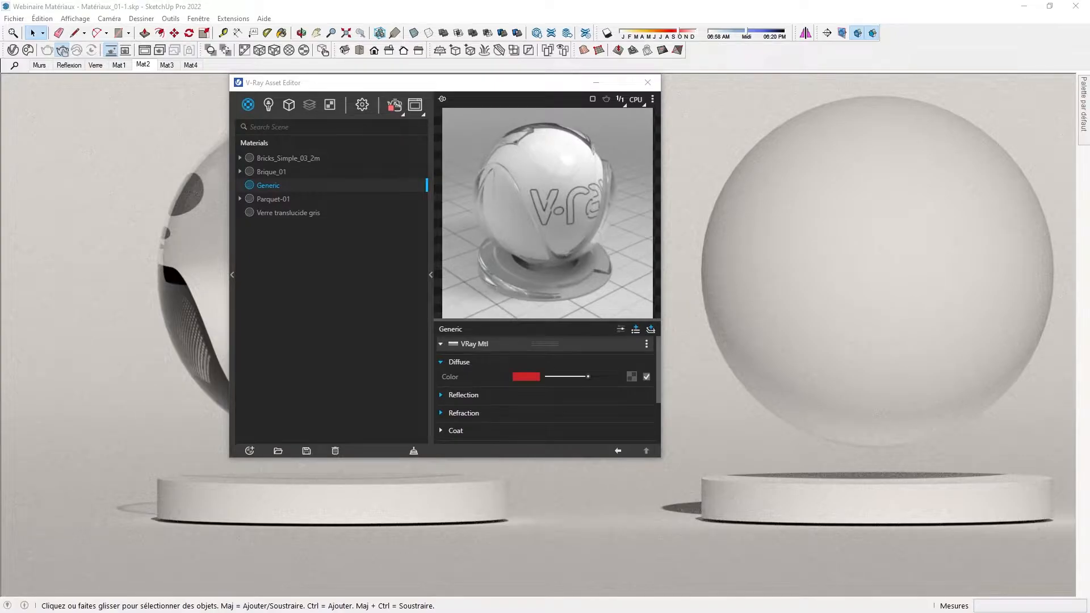
- Create a second Generic material and apply it to the selected untextured sphere of the Mat2 scene
click(247, 106)
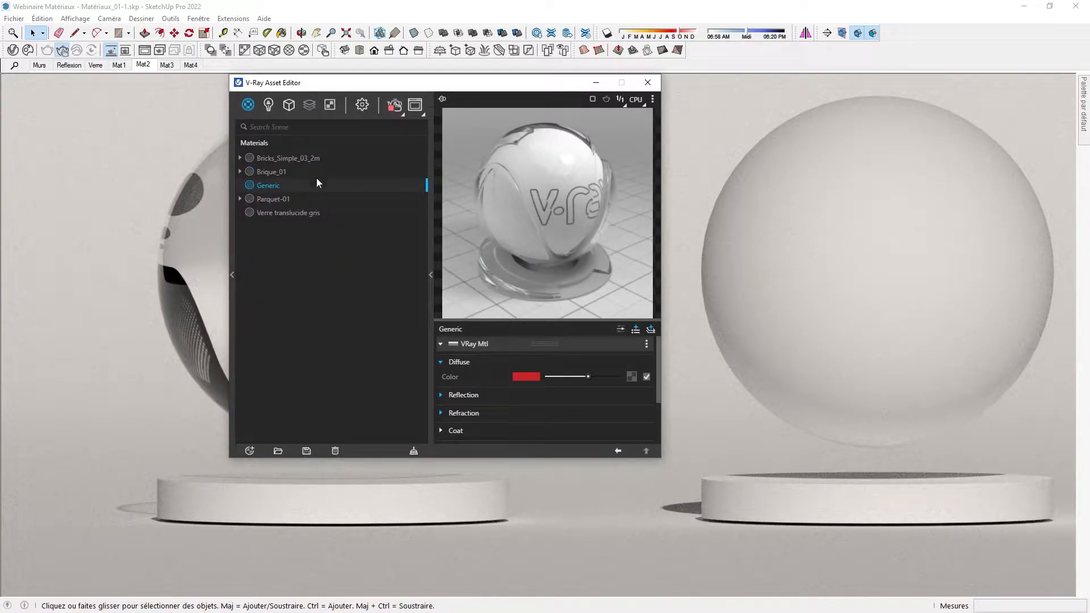
right_click(339, 195)
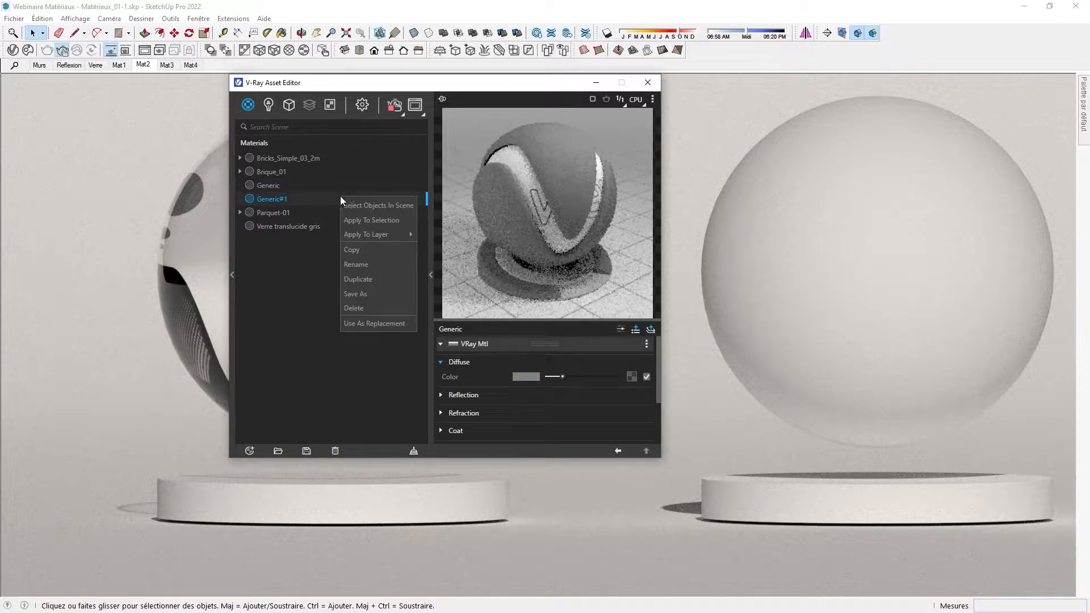
click(379, 222)
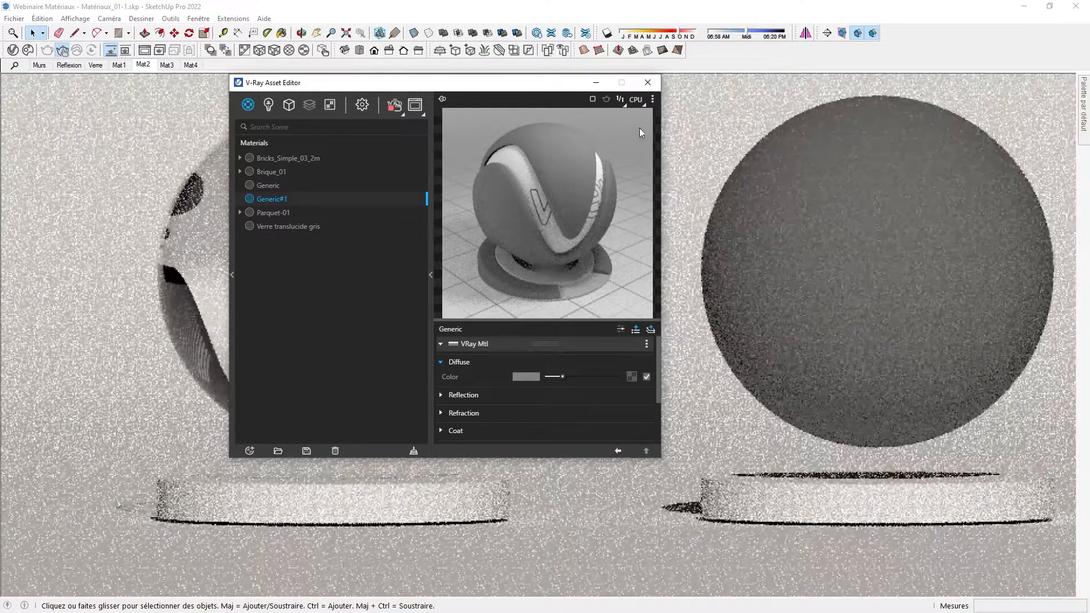
- Set the material preview to Fabric and add a Translucency attribute to the new Generic material
click(652, 99)
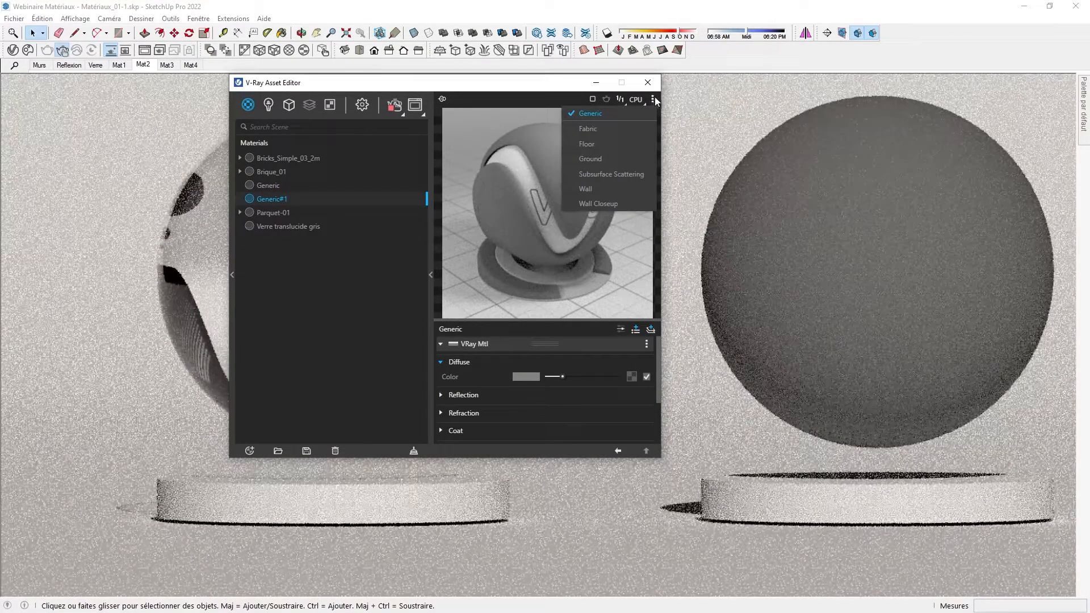
click(594, 130)
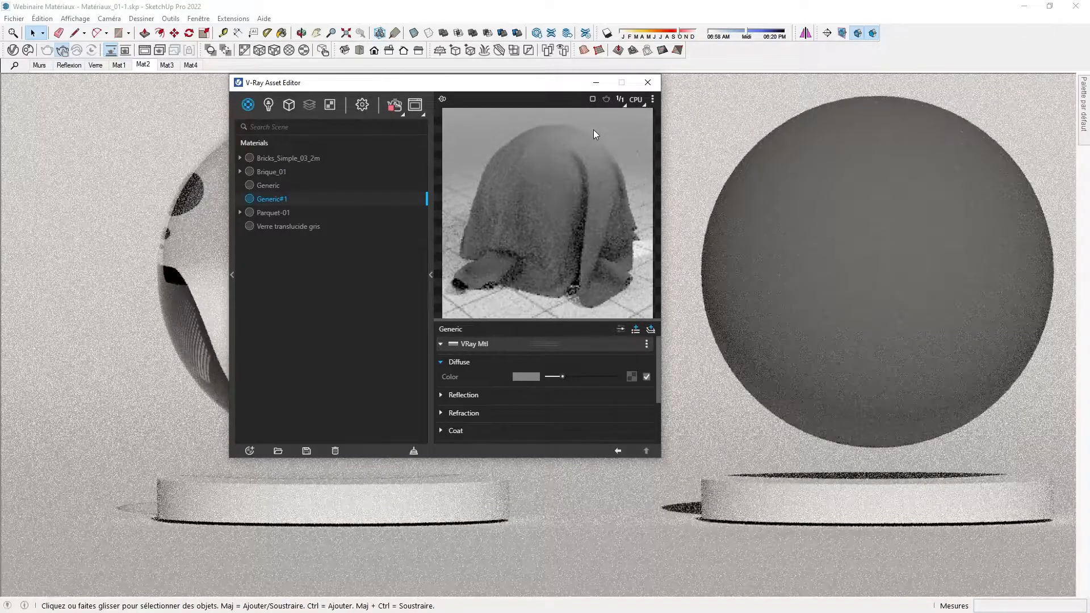
click(636, 331)
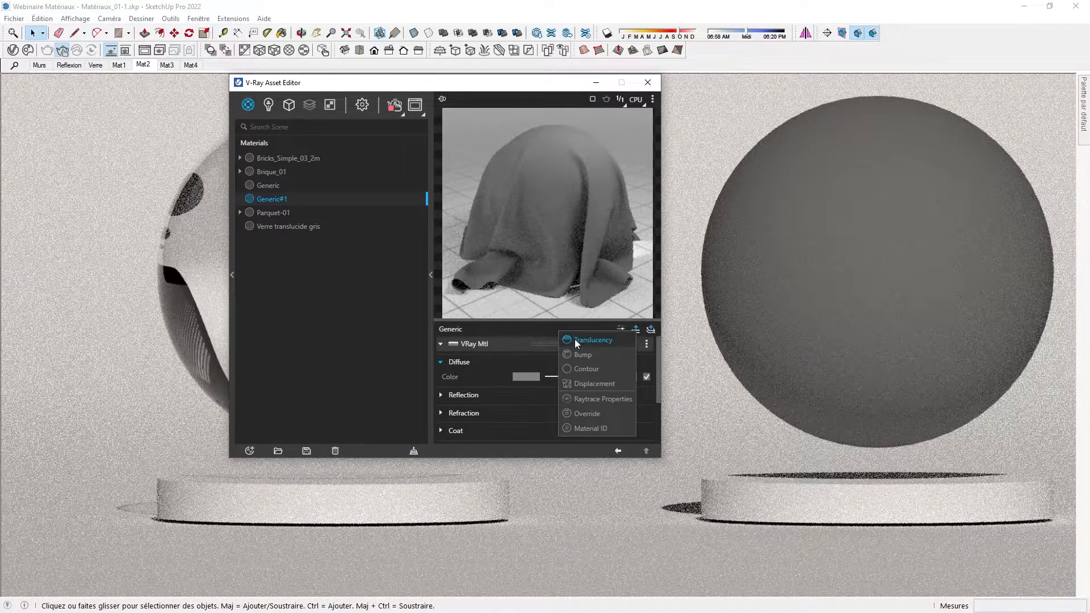
click(593, 340)
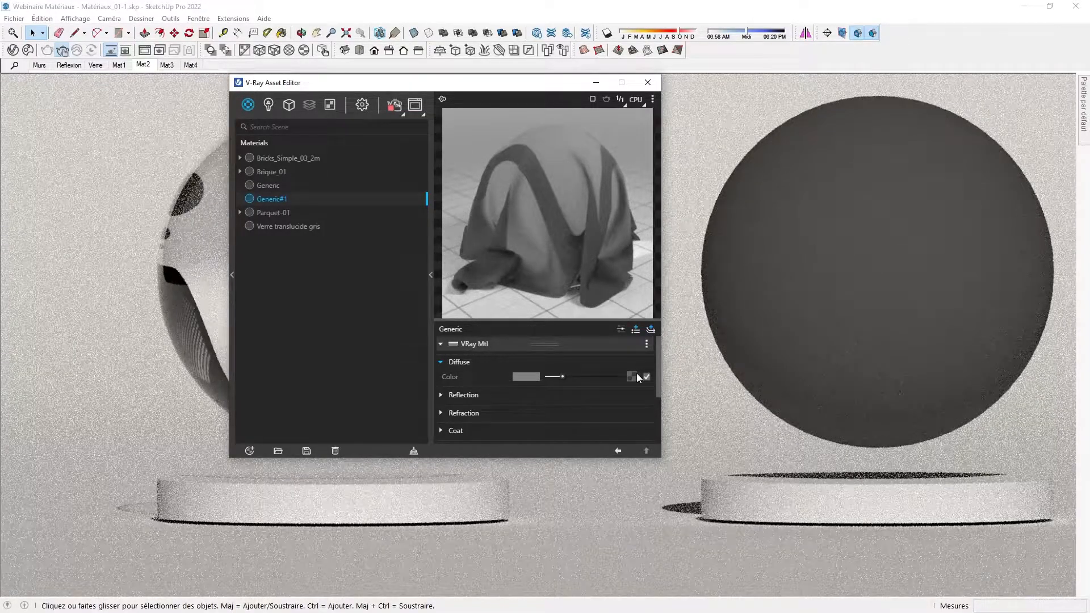
- Set the new material's diffuse colour to dark red, RGB 0.519, 0.227, 0.227
click(528, 376)
click(111, 461)
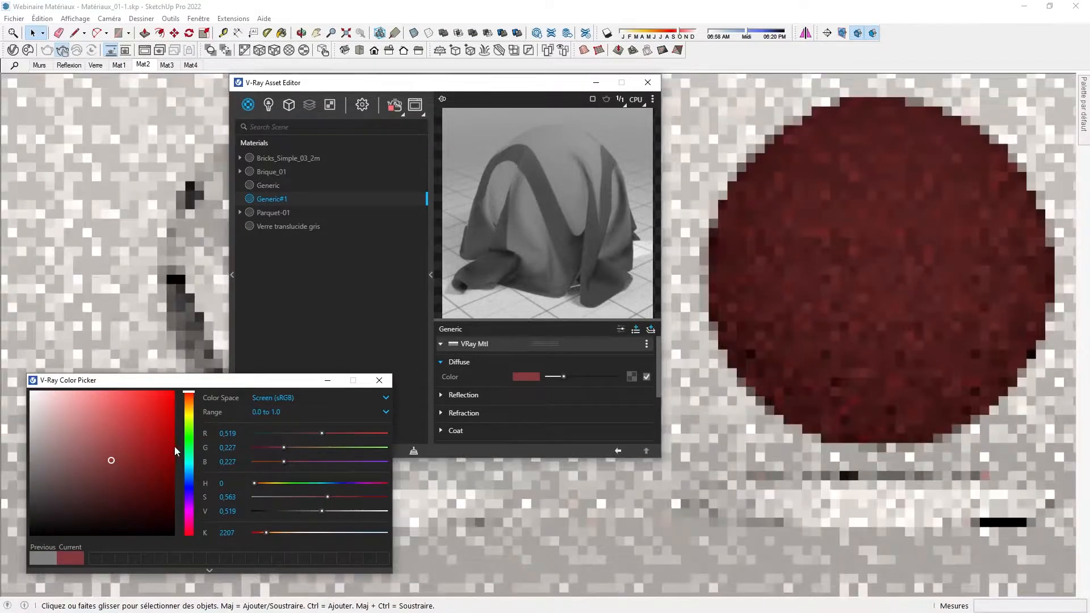
click(379, 380)
- Load Tissu_01.jpg as the diffuse bitmap and apply Spherical Projection (Fit) to the sphere
click(631, 377)
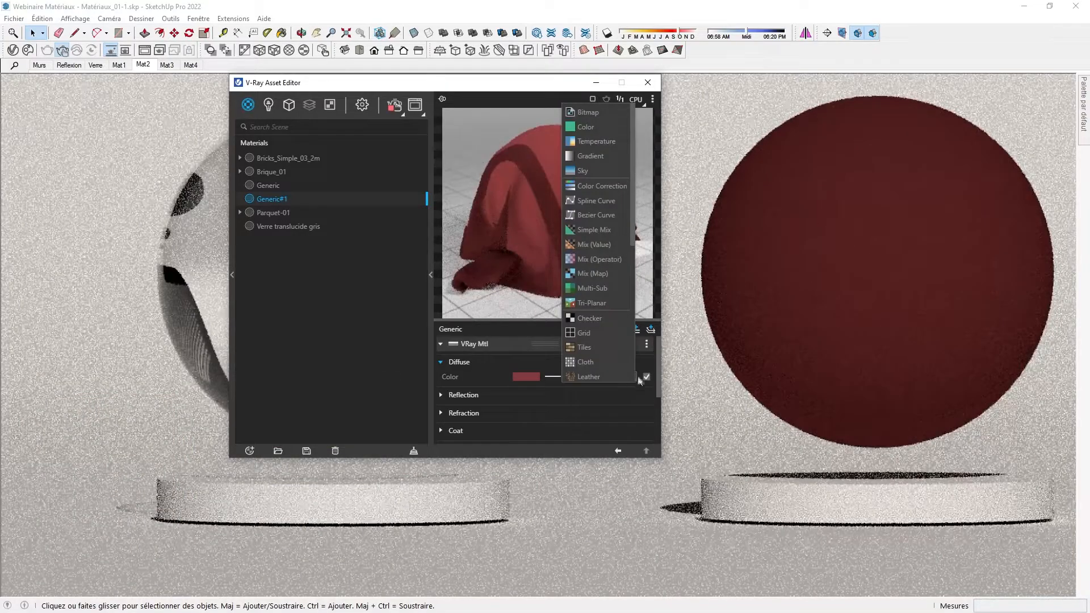
click(589, 113)
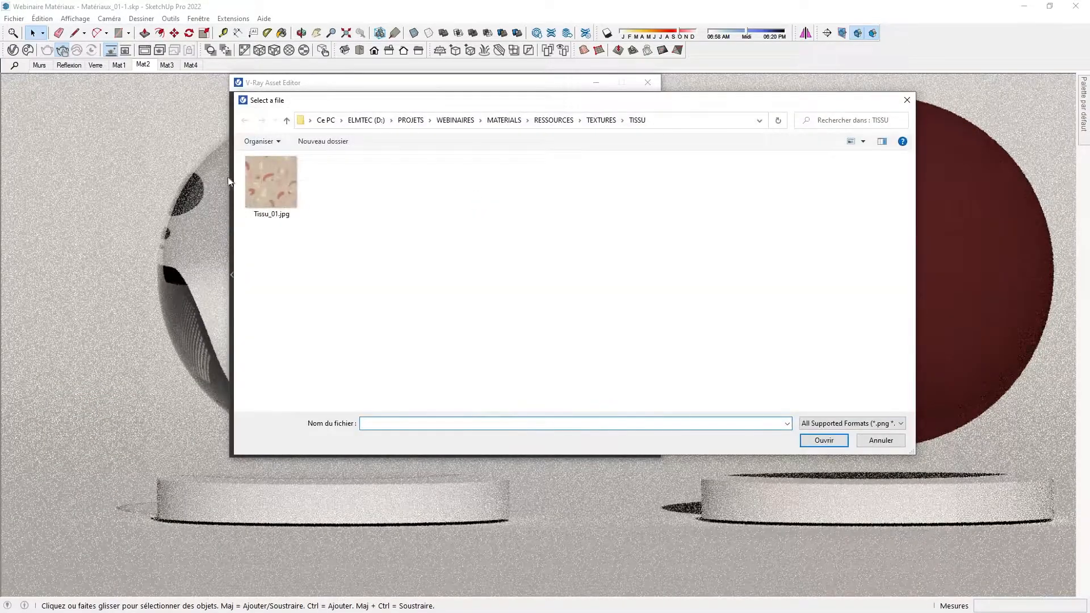
click(267, 180)
click(823, 440)
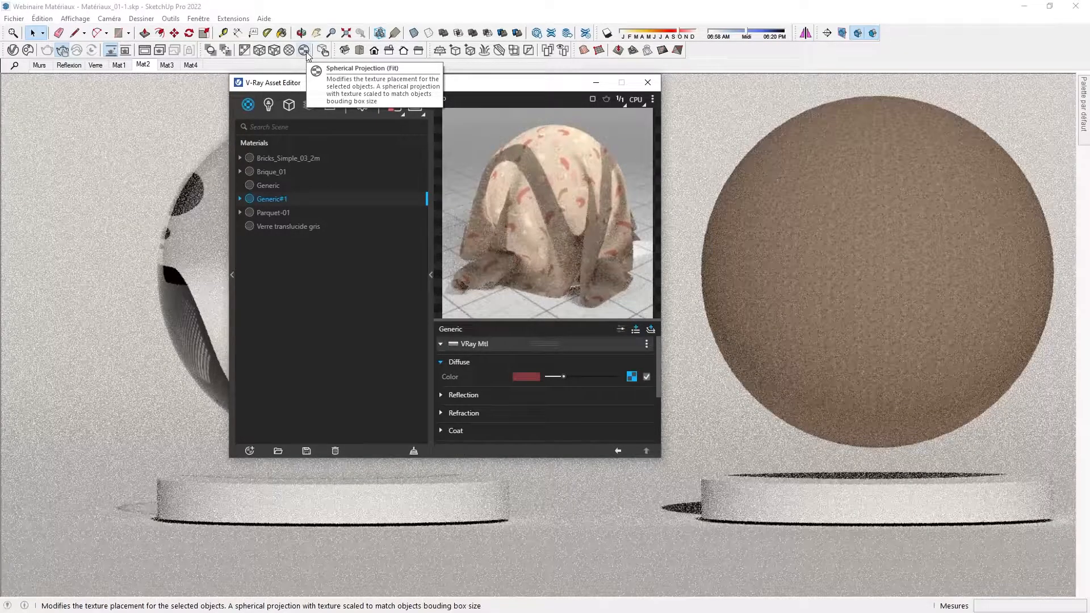
click(306, 53)
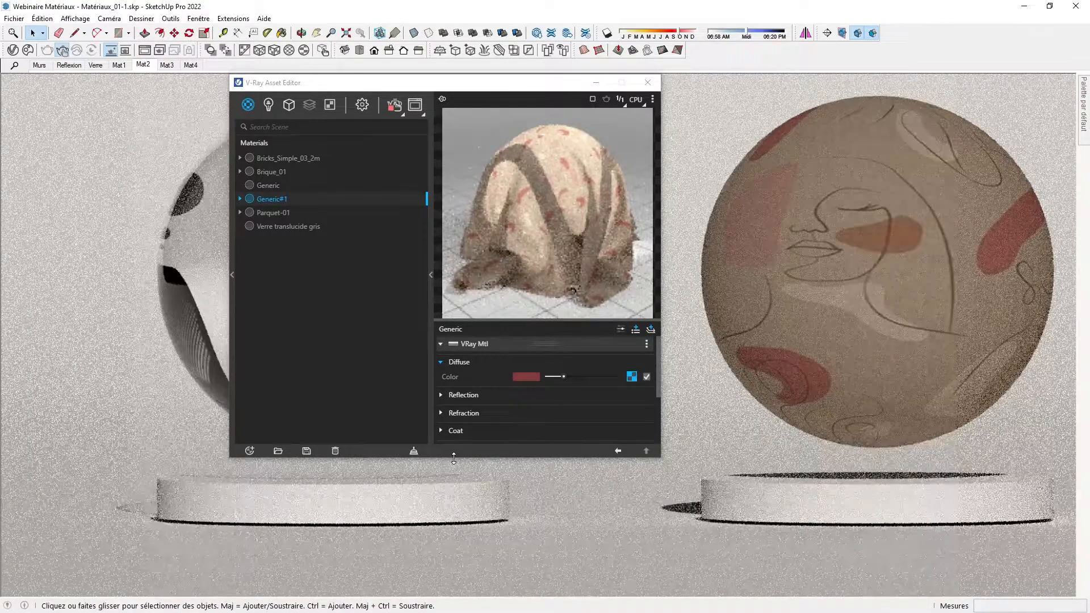
- Brighten the fabric material's translucency colour to a near-white grey
scroll(489, 412, down, 3)
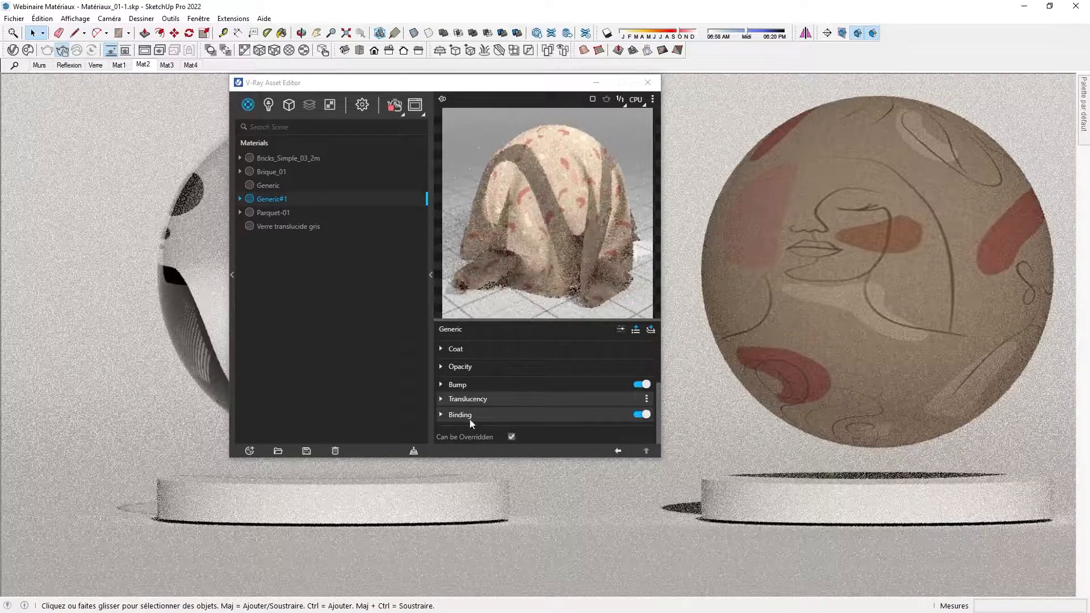
click(442, 399)
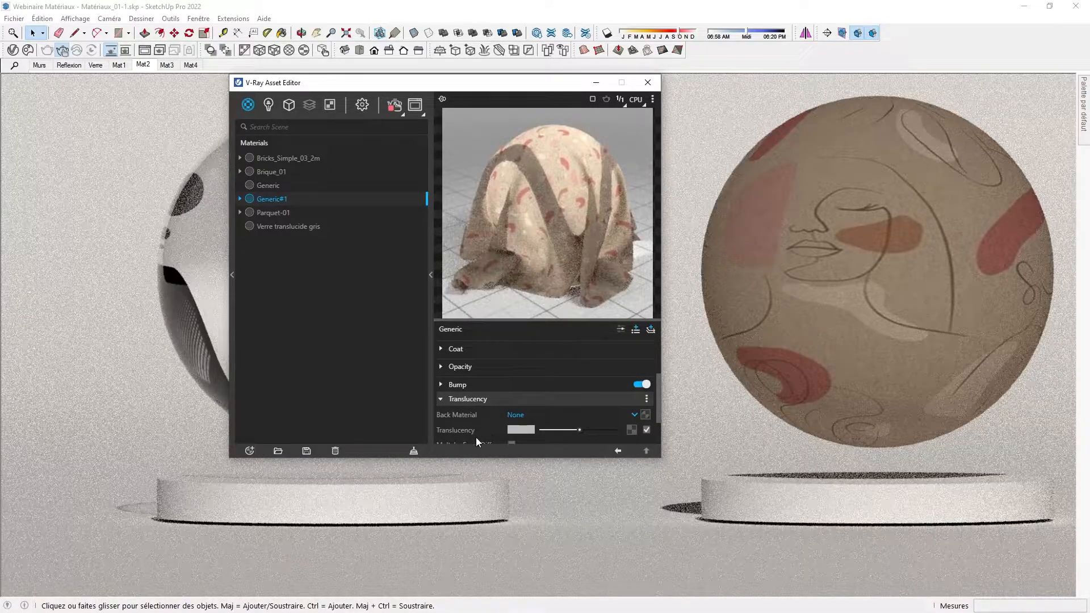
mouse_move(583, 431)
mouse_down()
mouse_move(602, 433)
mouse_move(573, 430)
mouse_move(597, 434)
mouse_up()
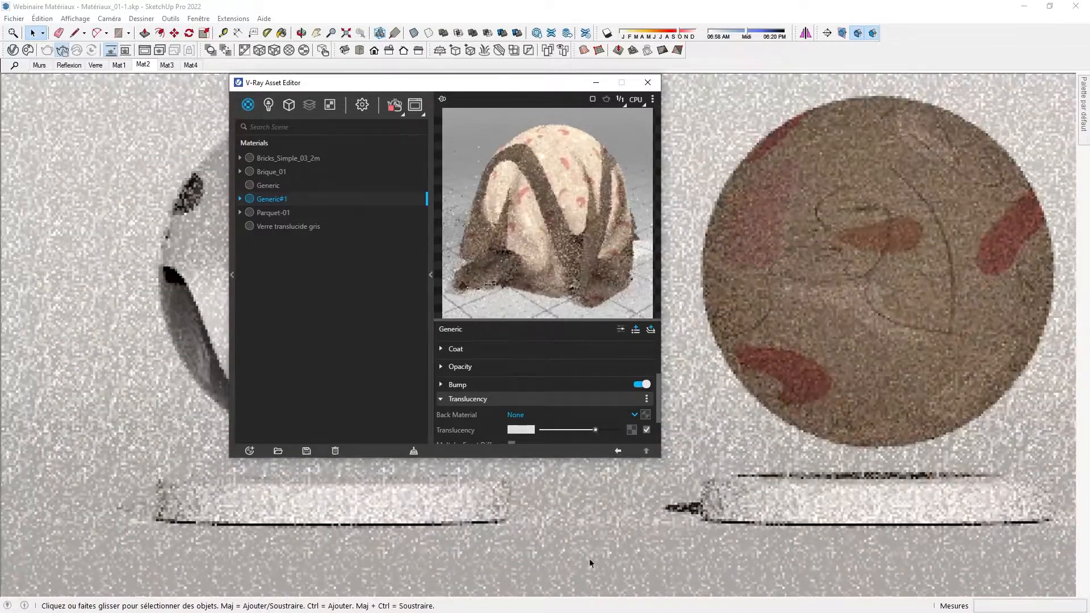
- Go to the Mat3 scene, create another Generic material and apply it to the selected untextured sphere
click(588, 550)
key(Page_Down)
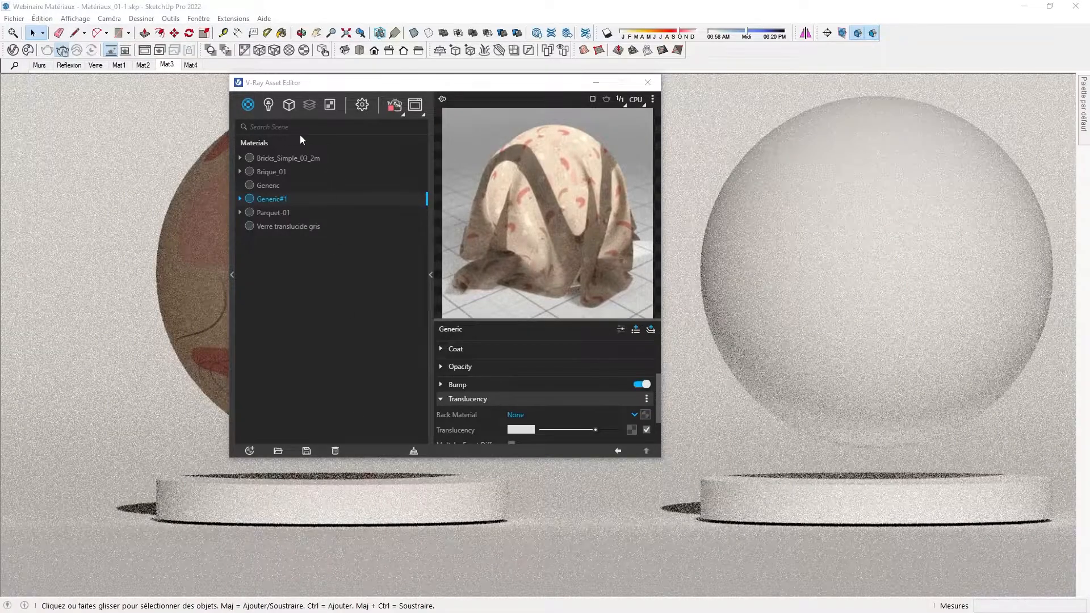
click(248, 106)
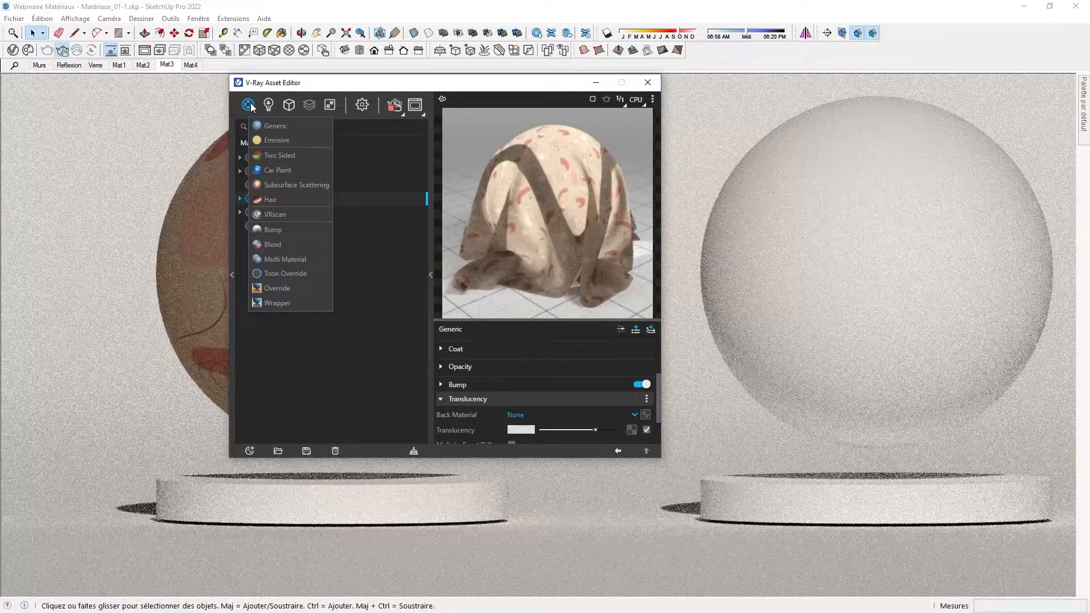
click(276, 126)
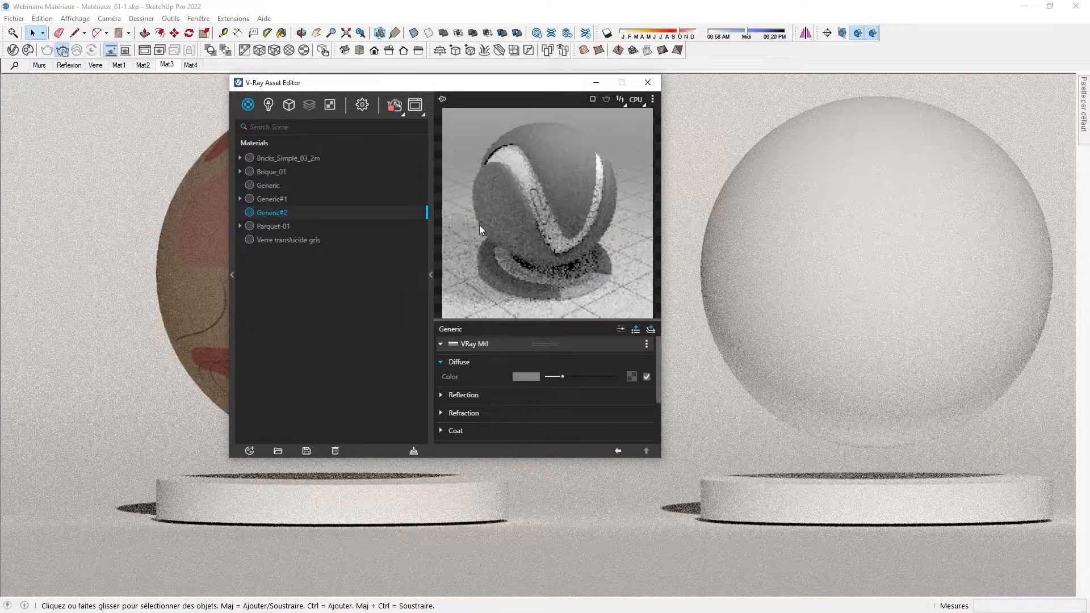
right_click(338, 211)
click(372, 231)
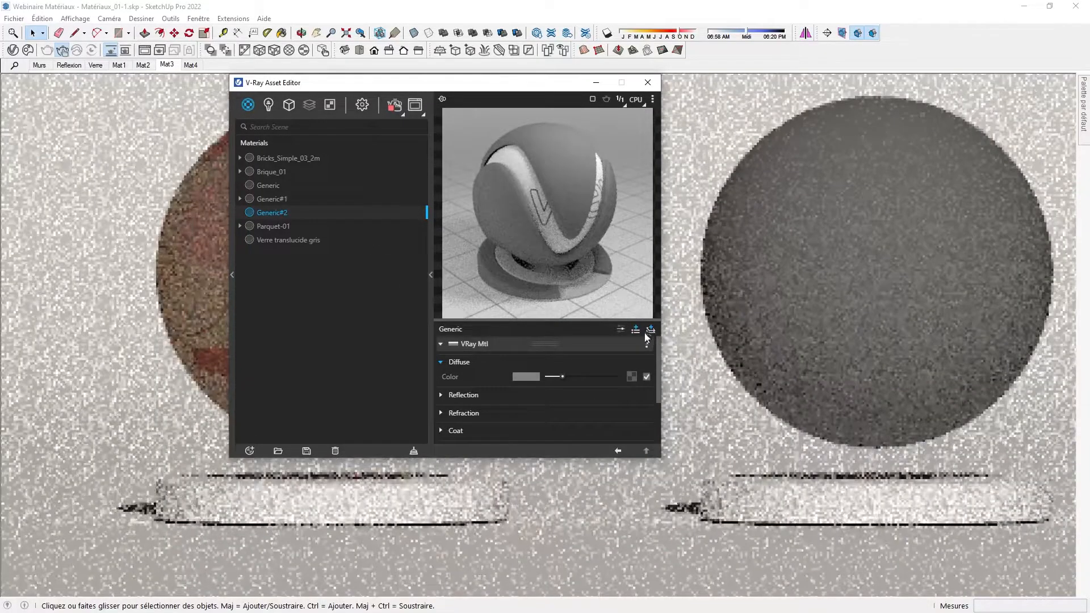
- Add an Emissive layer to the new material and, after trying red, set its colour to a pale blue of about 8560 K
click(650, 329)
click(609, 350)
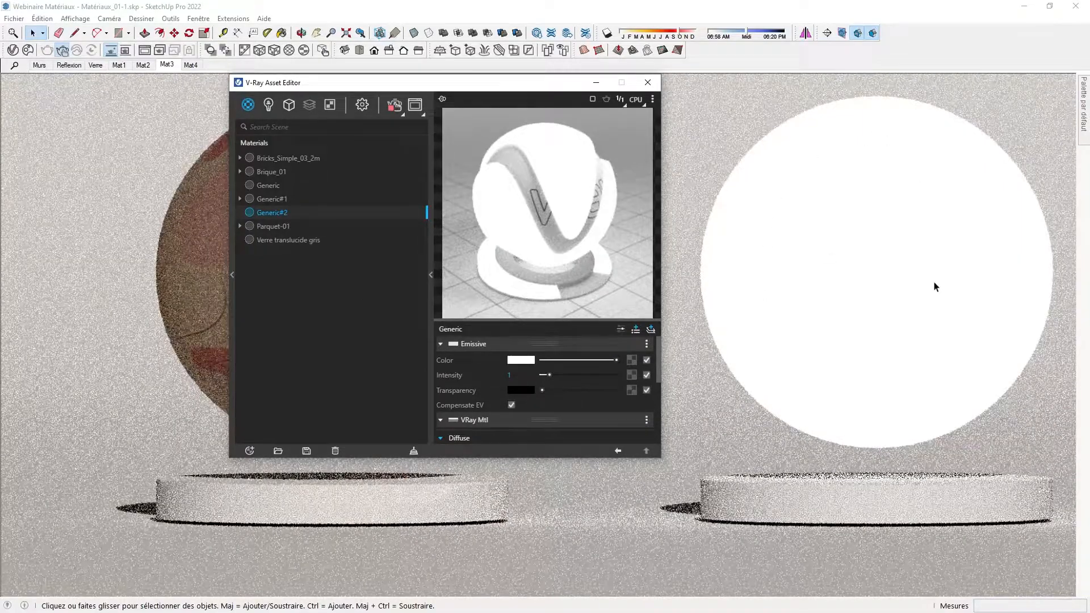
click(522, 360)
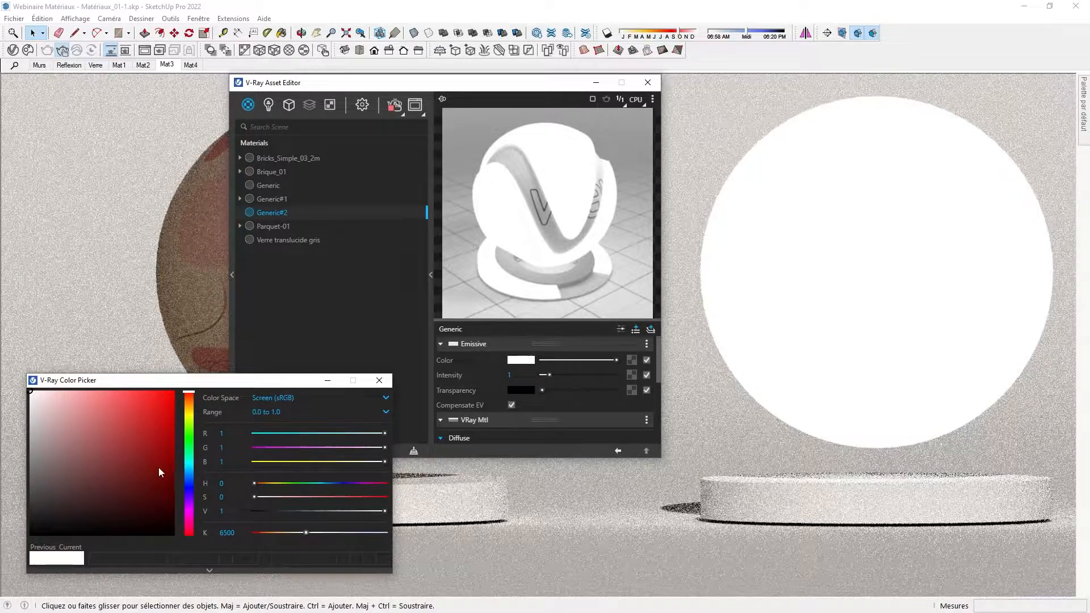
click(138, 407)
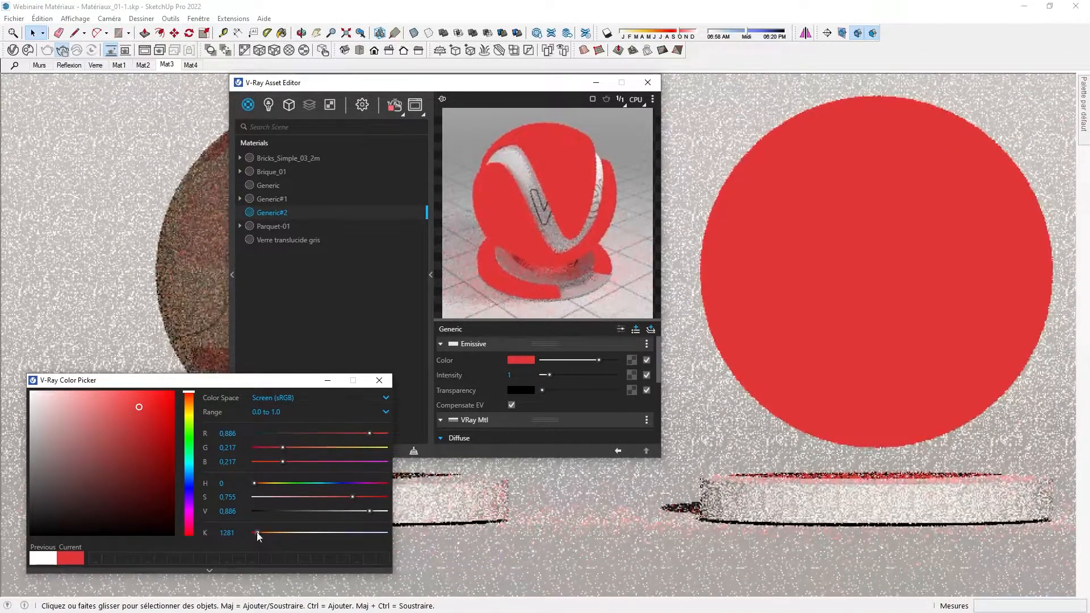
click(258, 532)
drag(261, 531, 325, 533)
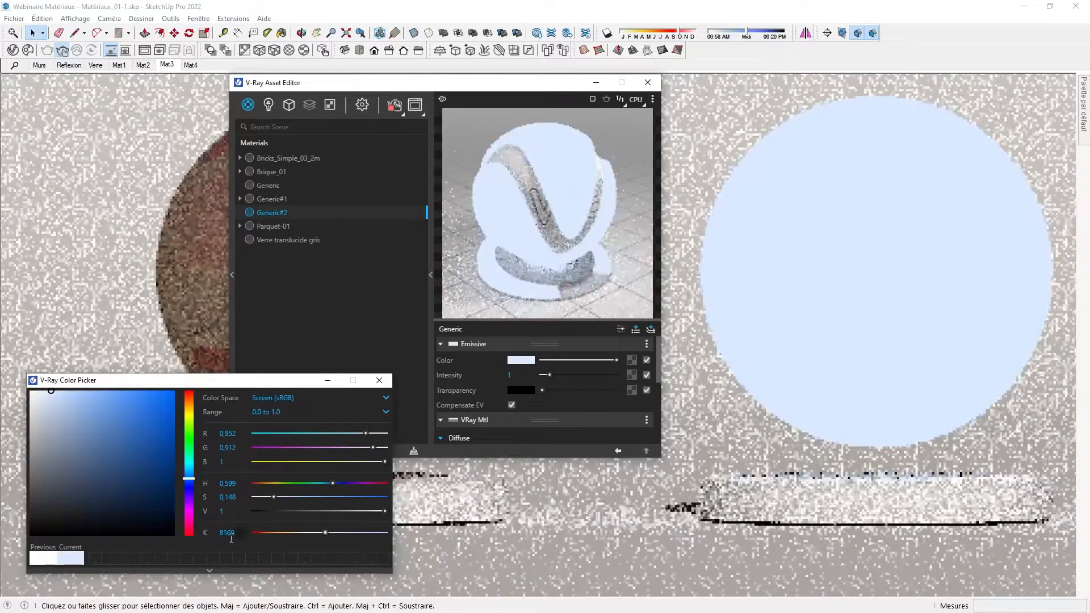
click(379, 382)
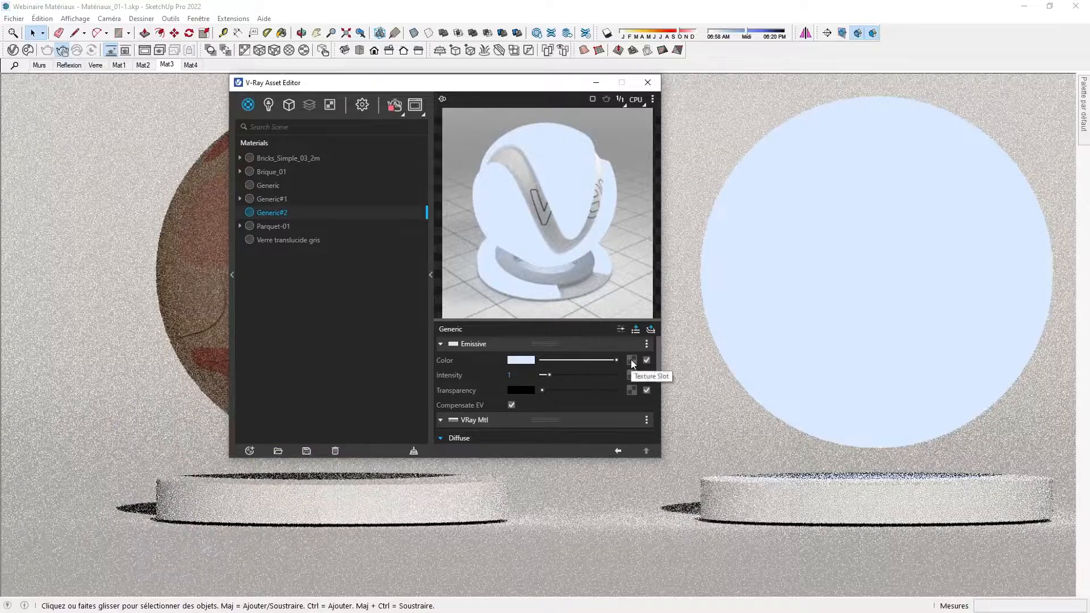
- Load Tissu_01.jpg as the emissive colour bitmap and set the emissive intensity to 3.4
click(631, 359)
click(600, 112)
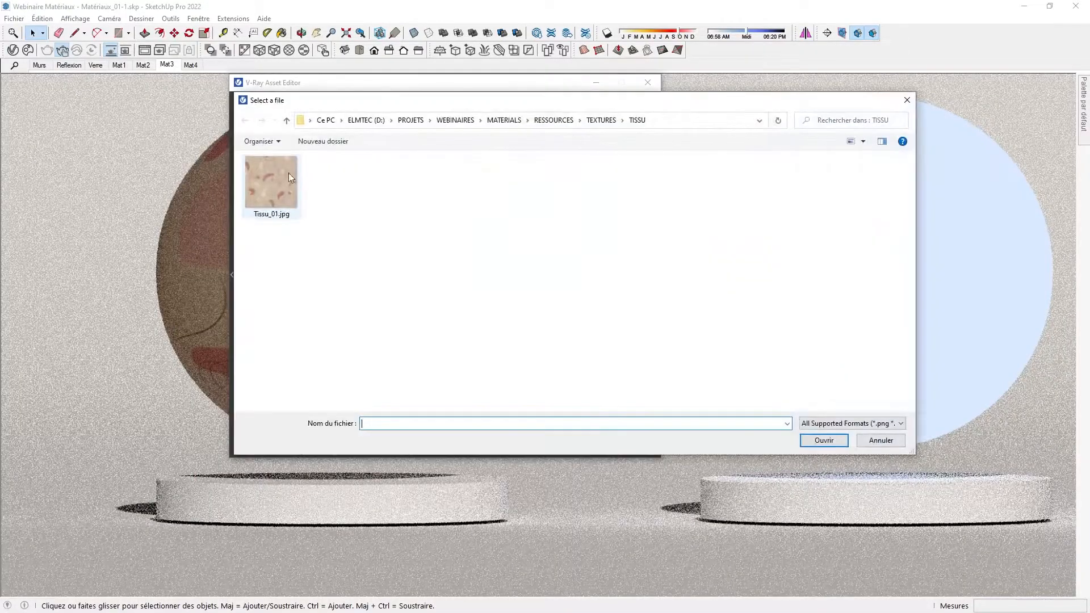
click(287, 175)
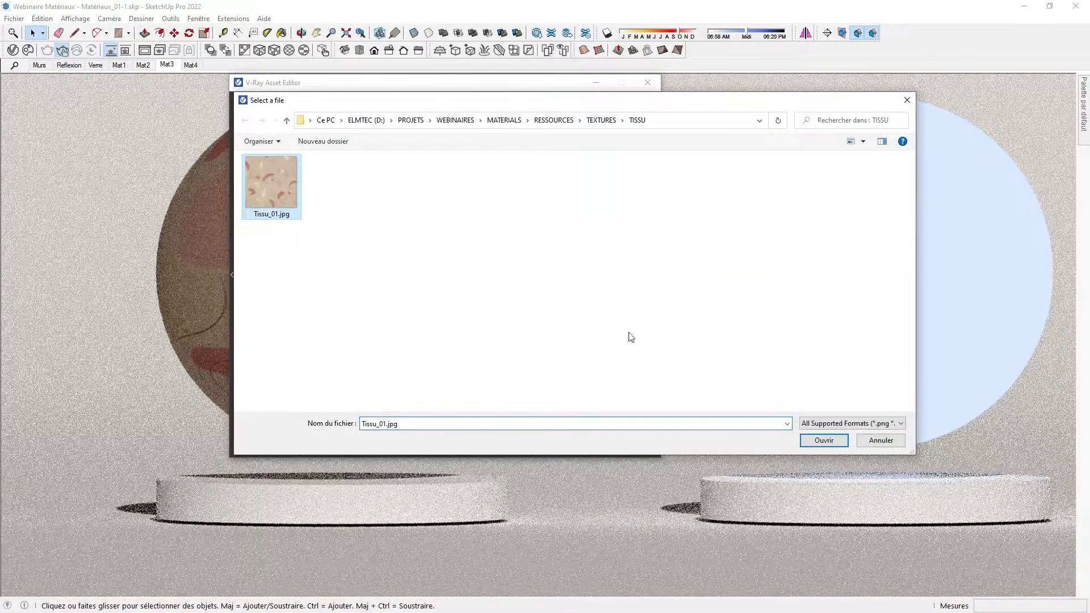
click(830, 440)
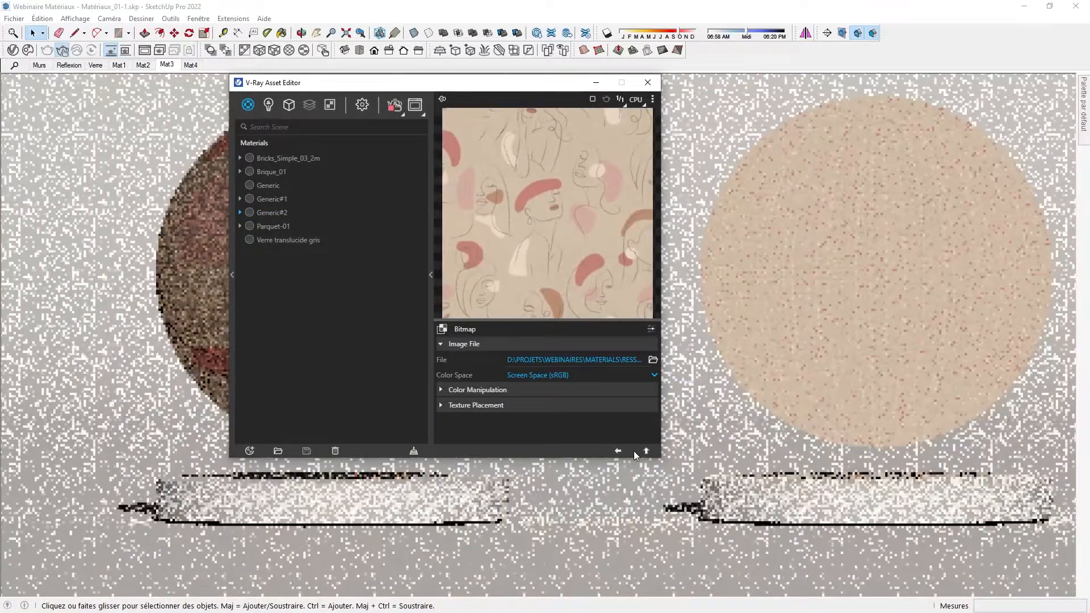
click(647, 451)
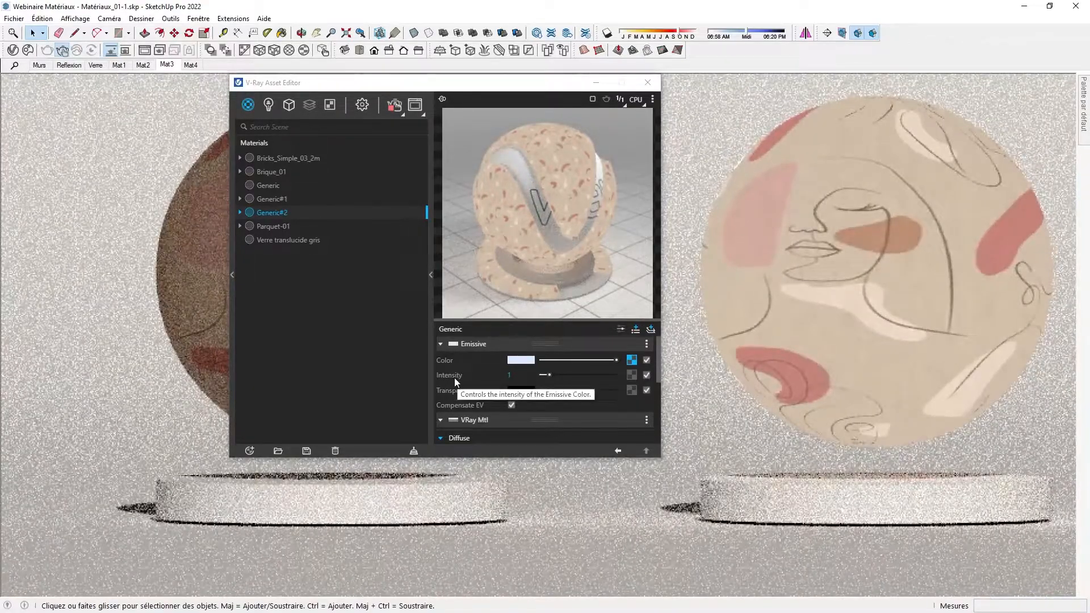
mouse_move(548, 374)
mouse_down()
mouse_move(576, 372)
mouse_move(567, 373)
mouse_up()
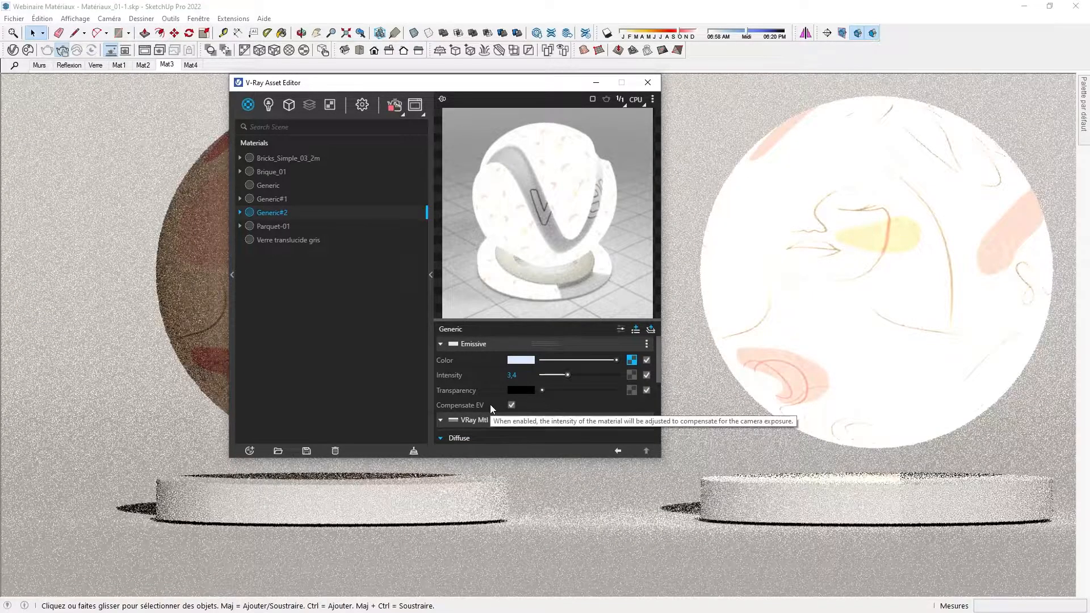
- Try a camera exposure value of 10.16 in the render settings and restore it to 15
click(361, 104)
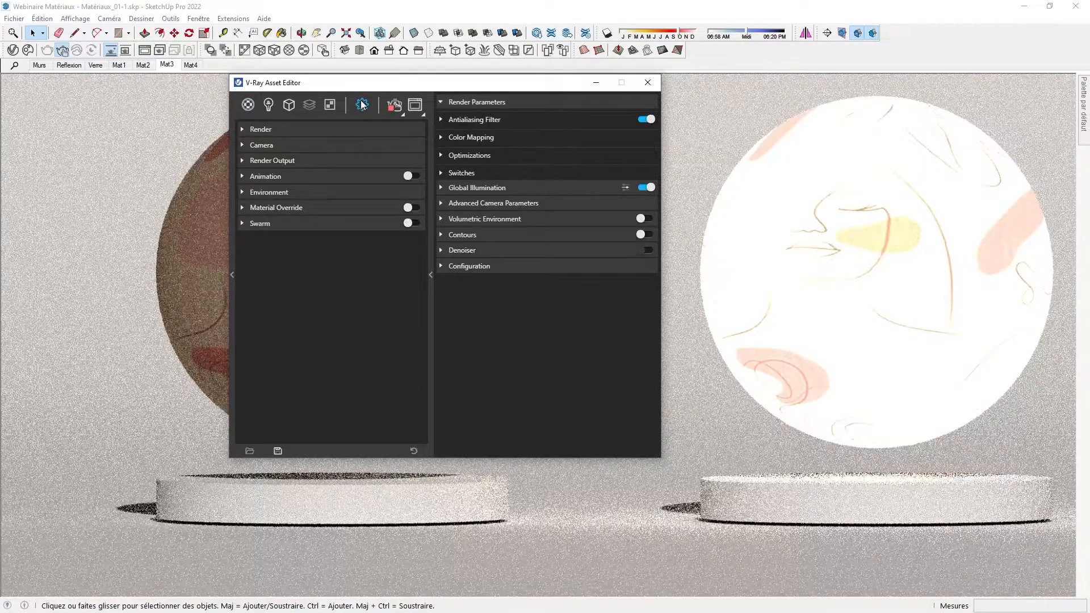
click(242, 146)
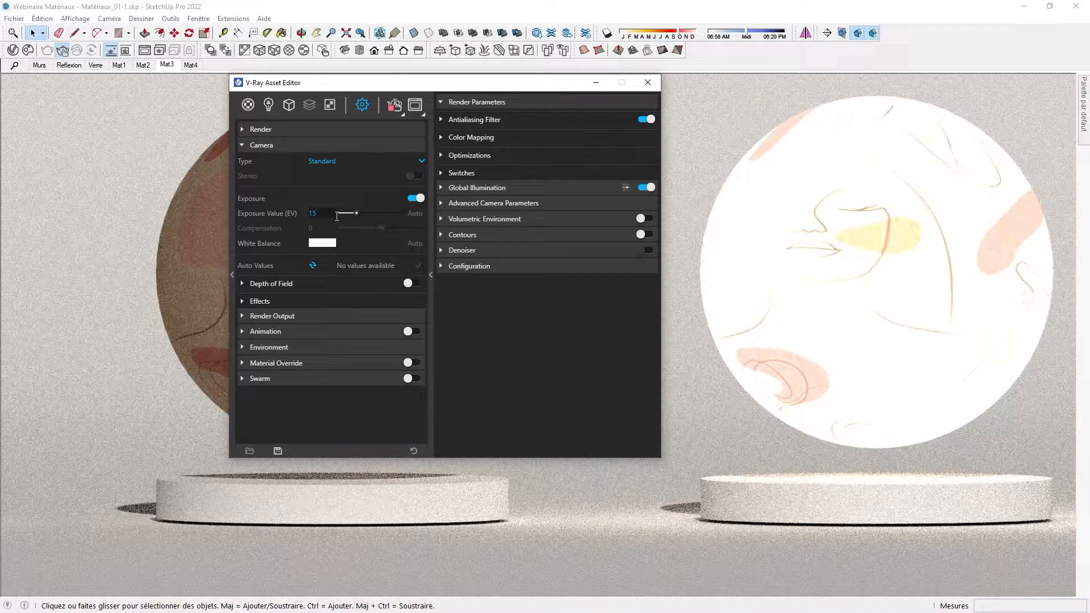
mouse_move(354, 214)
mouse_down()
mouse_move(316, 220)
mouse_move(363, 212)
mouse_up()
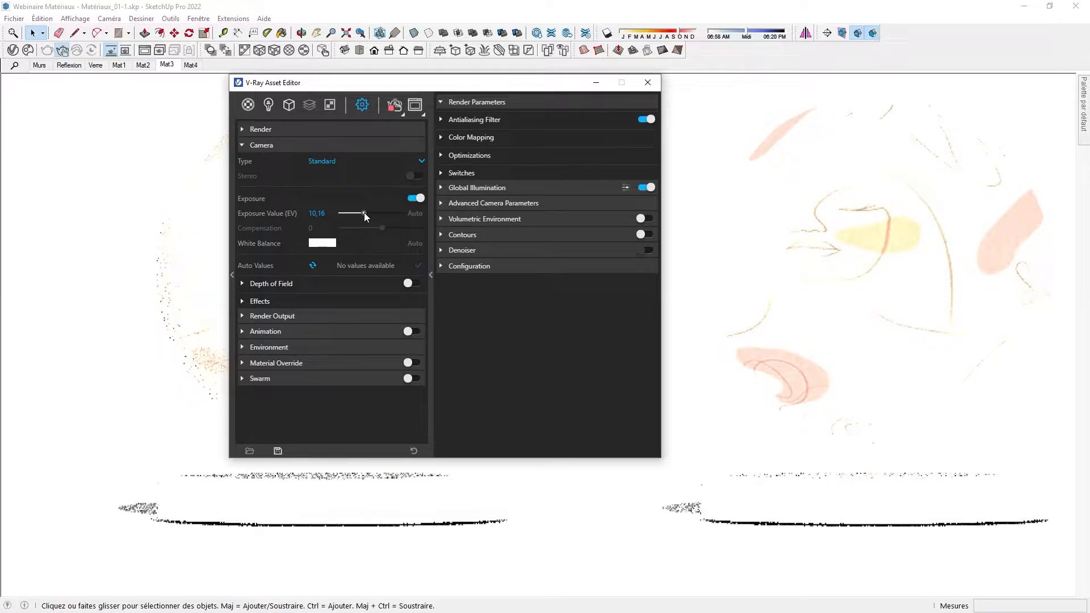
double_click(316, 213)
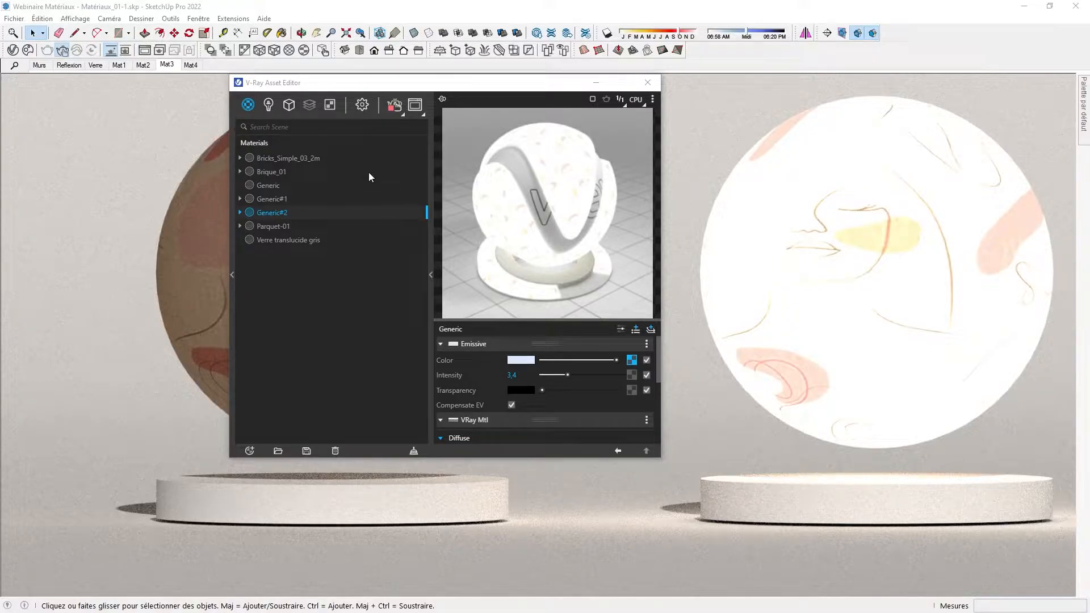
- Create a standalone Emissive material in the scene's material list
right_click(248, 108)
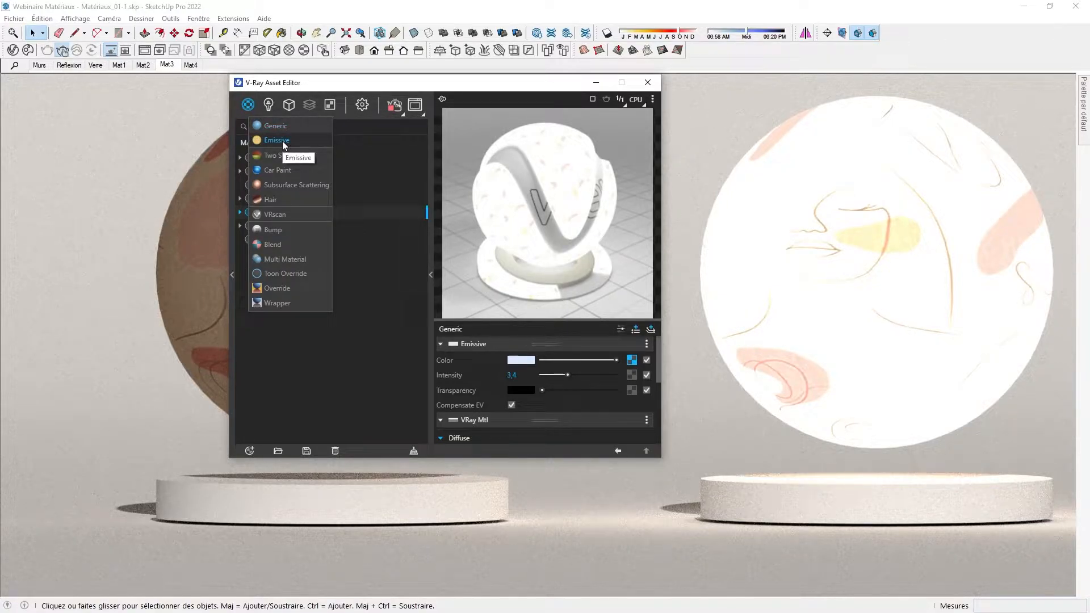
click(282, 141)
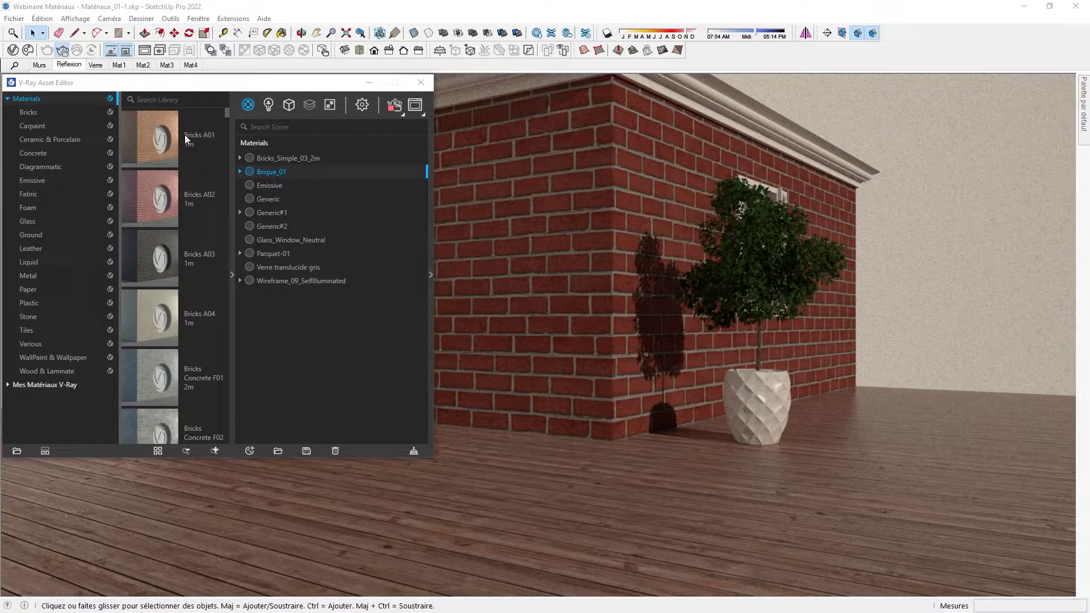
- Show the parameters of the Brique_01 material while in the Reflexion scene
click(431, 275)
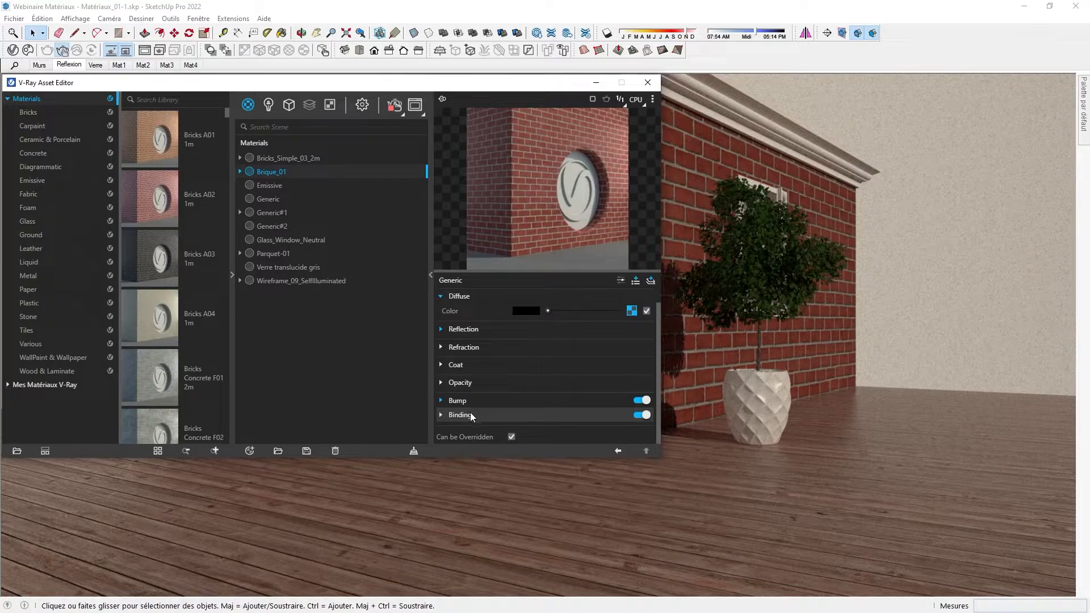